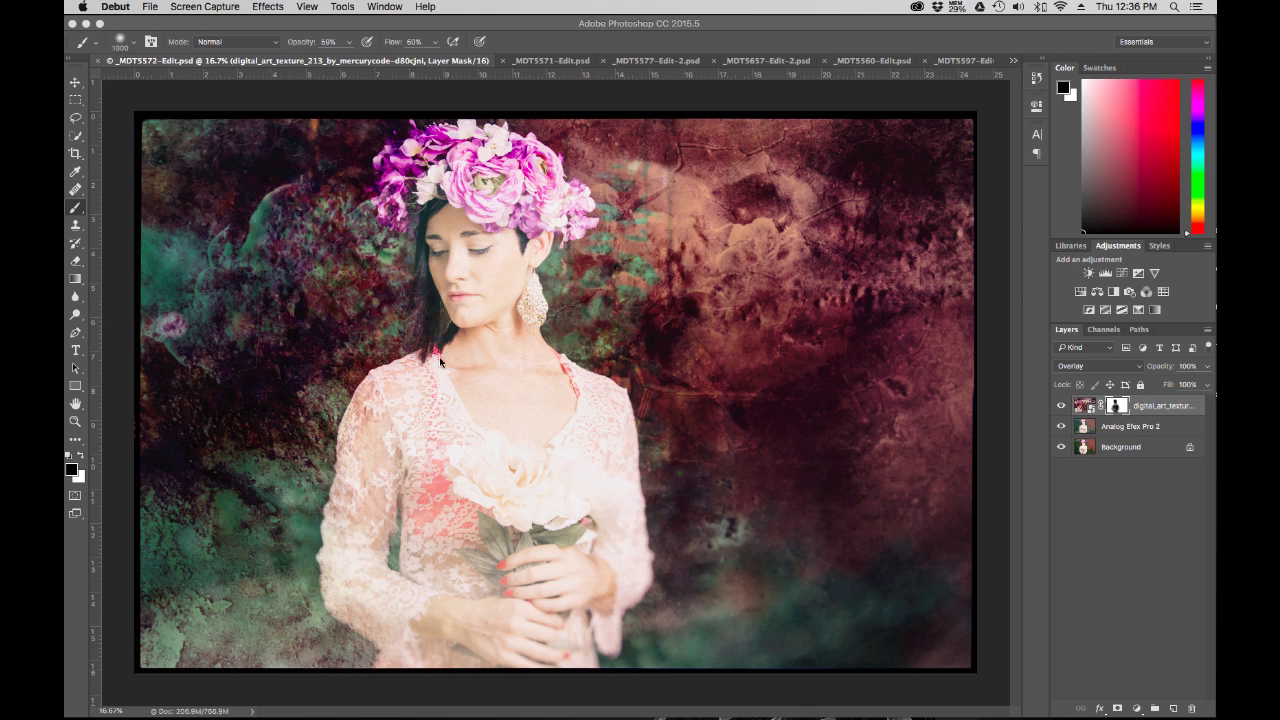
# Look through the finished portrait composites in the other open documents
pyautogui.click(559, 58)
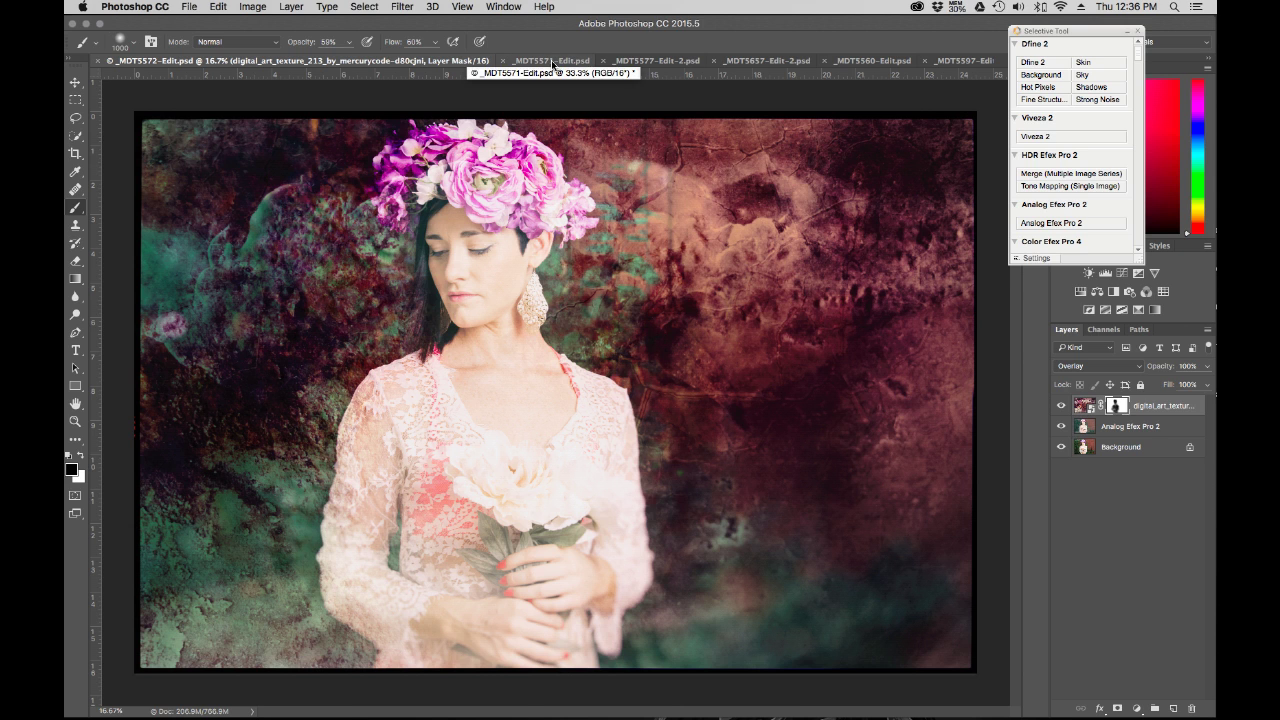
pyautogui.click(553, 62)
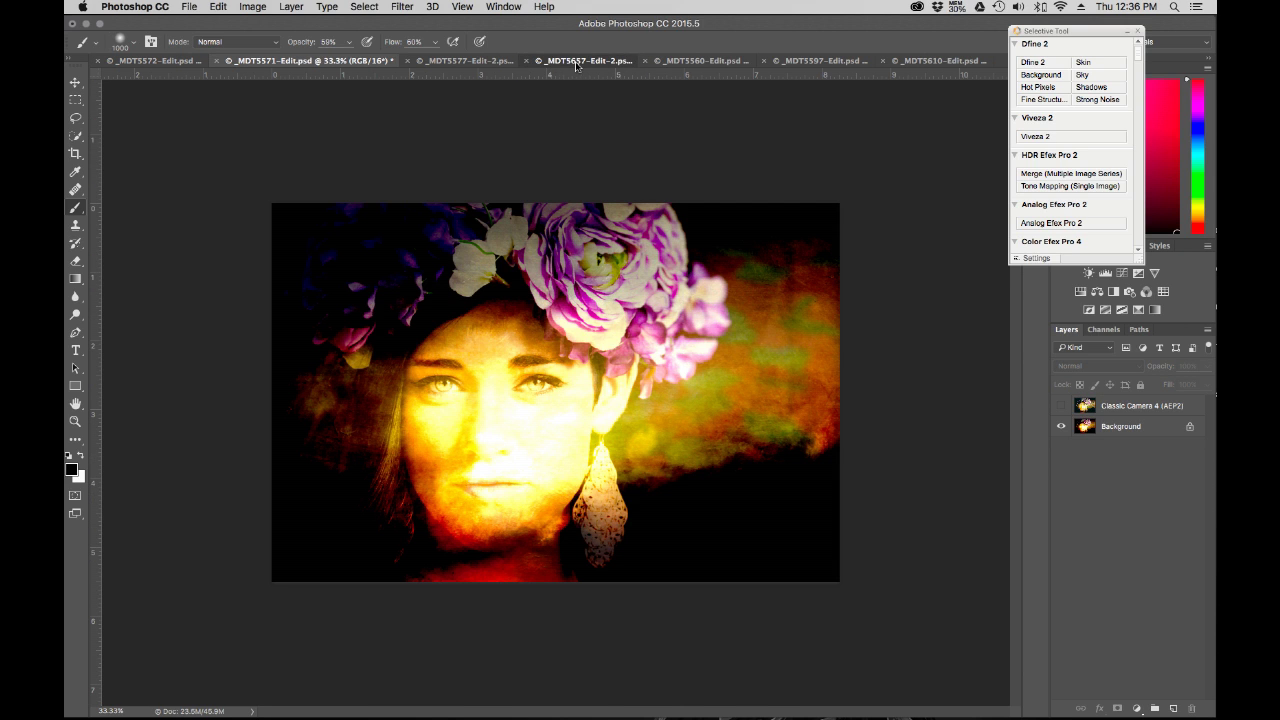
pyautogui.click(575, 61)
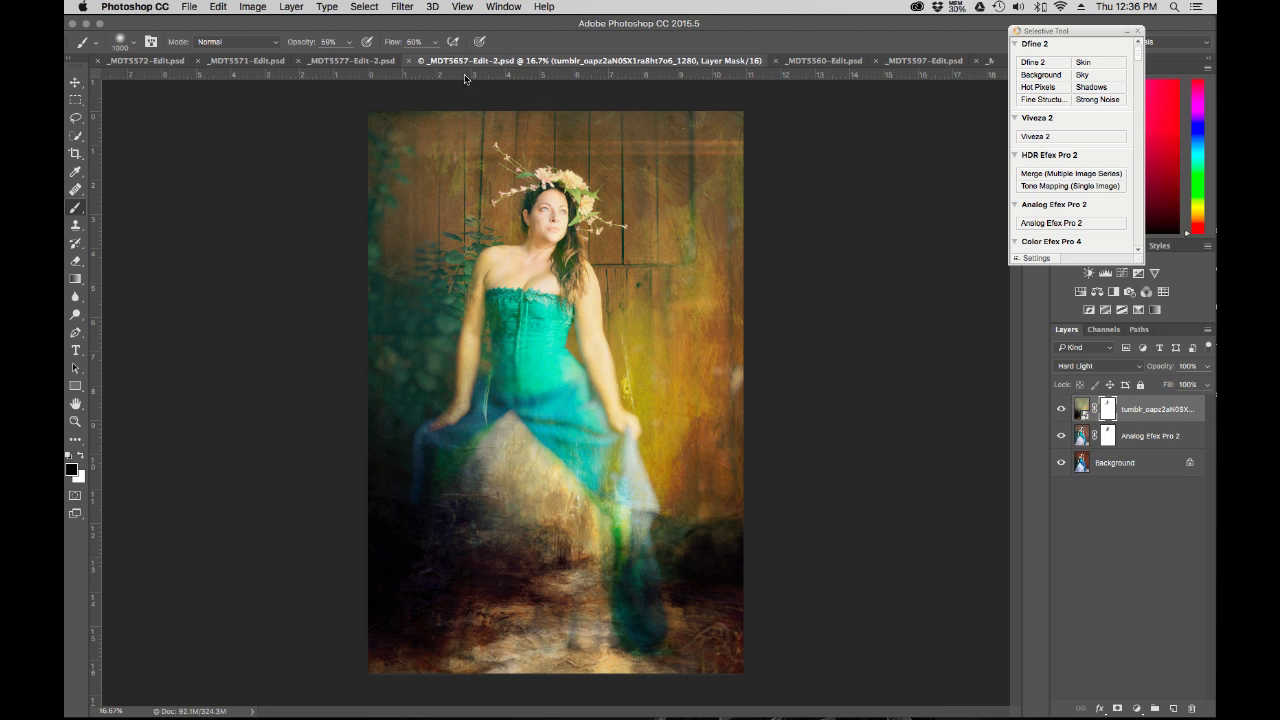
pyautogui.click(355, 62)
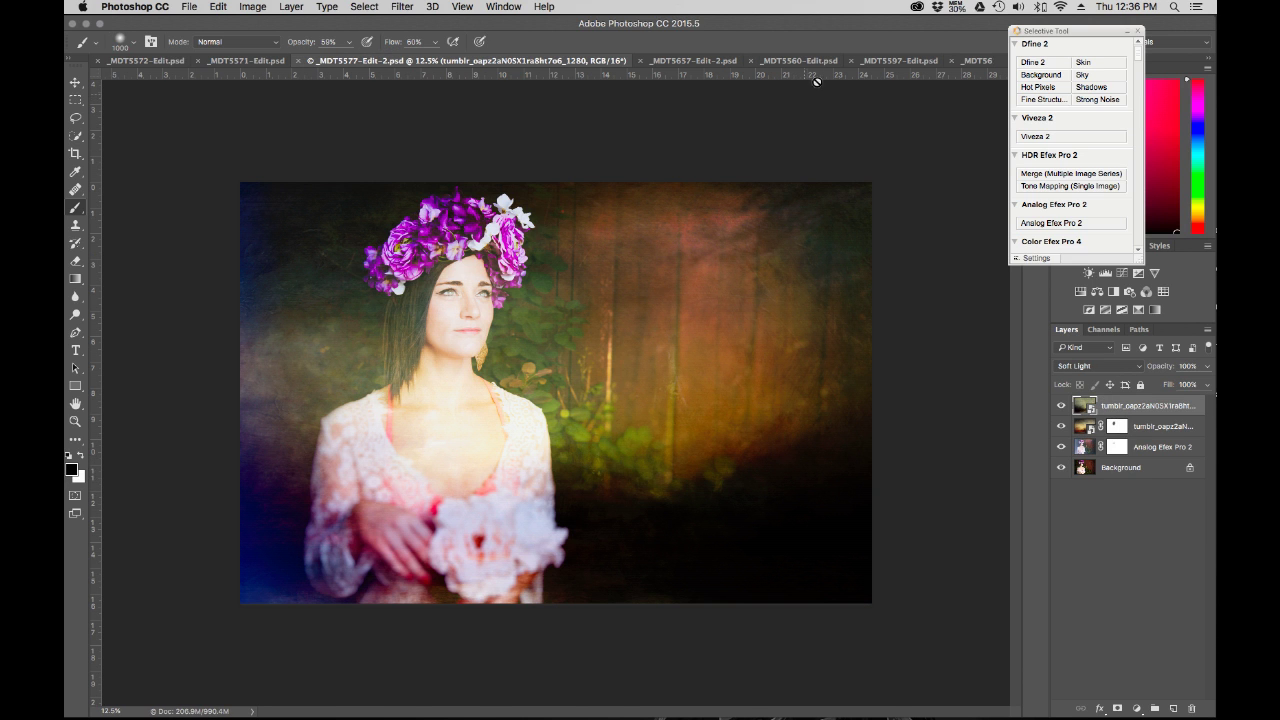
pyautogui.click(818, 61)
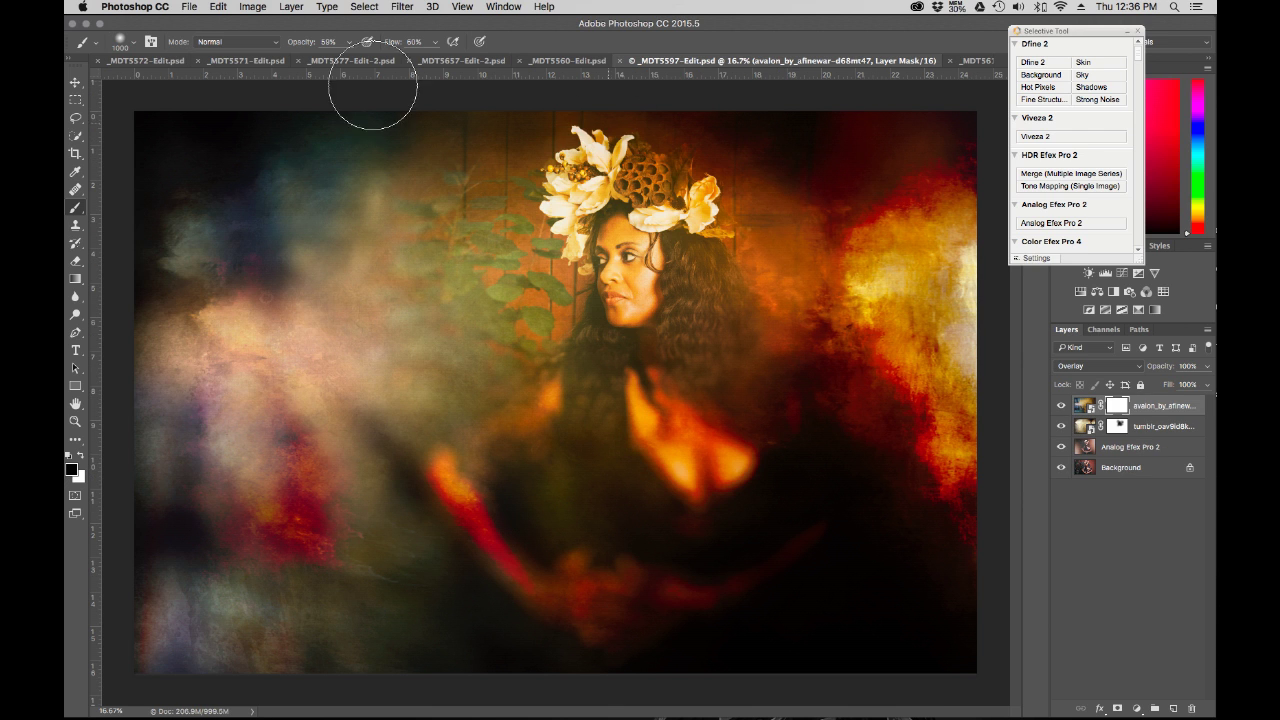
# Minimize the Photoshop window and switch to Lightroom
pyautogui.click(86, 23)
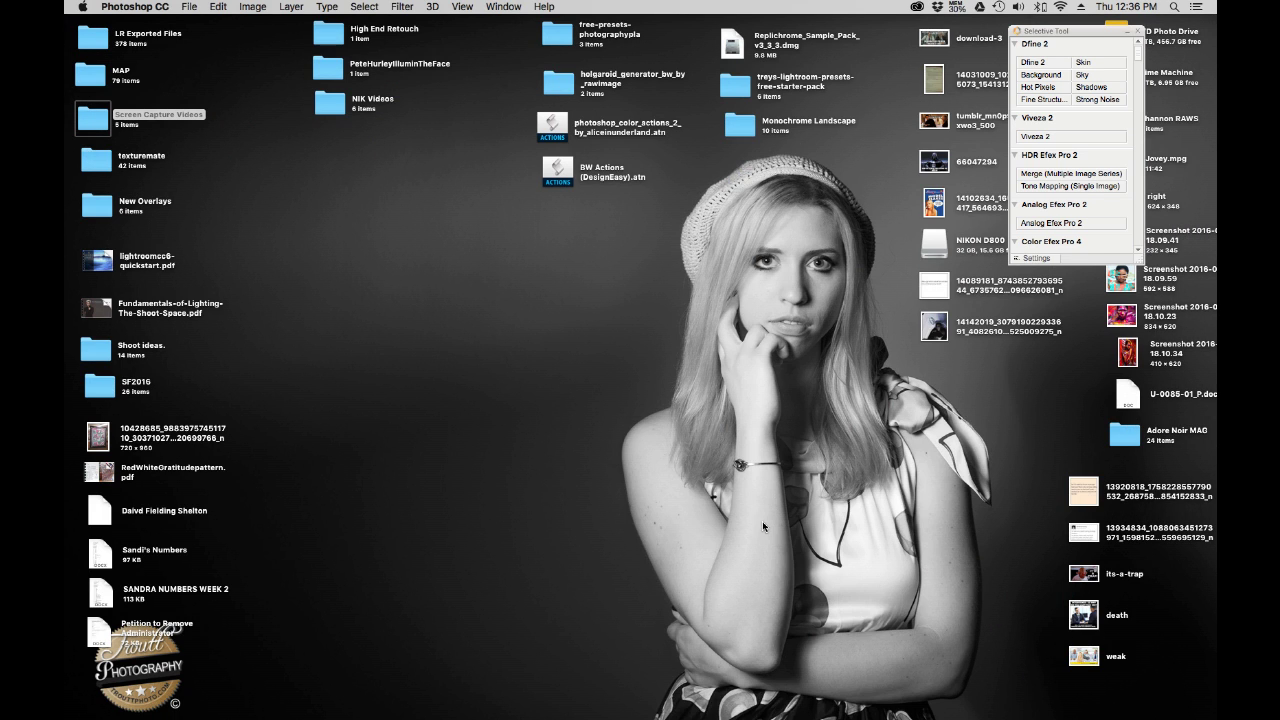
pyautogui.moveTo(321, 717)
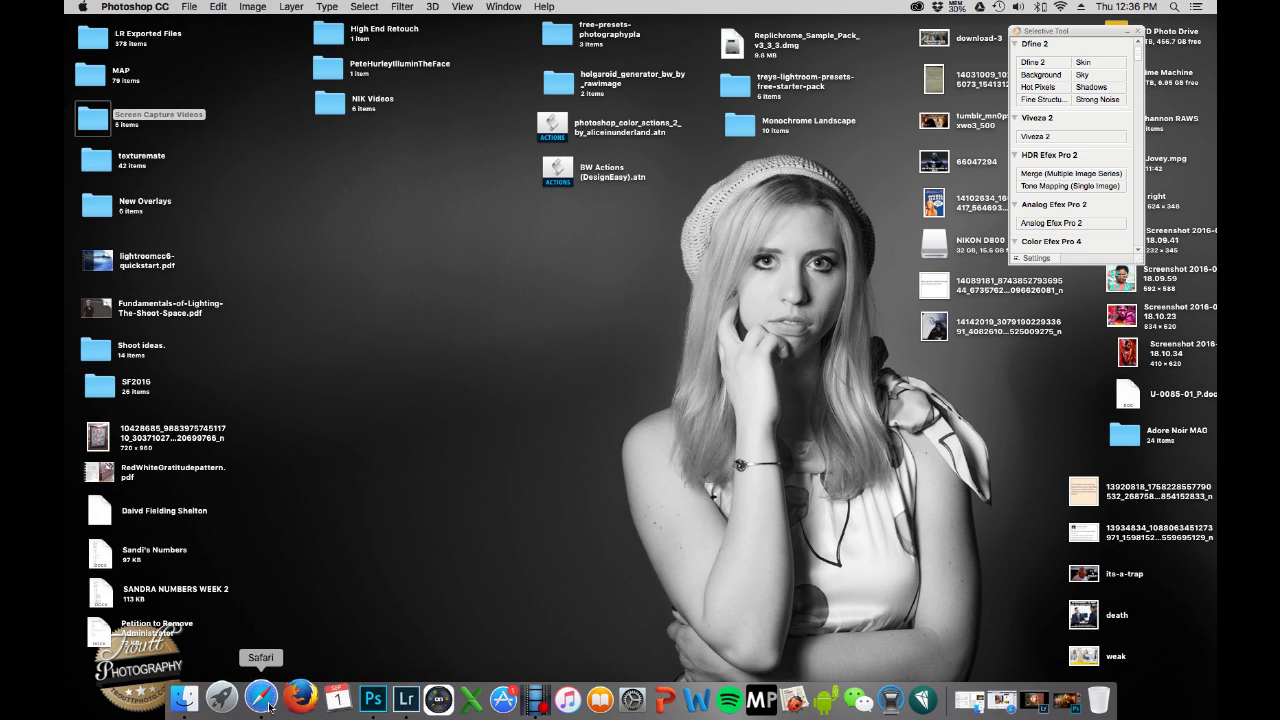
pyautogui.click(392, 699)
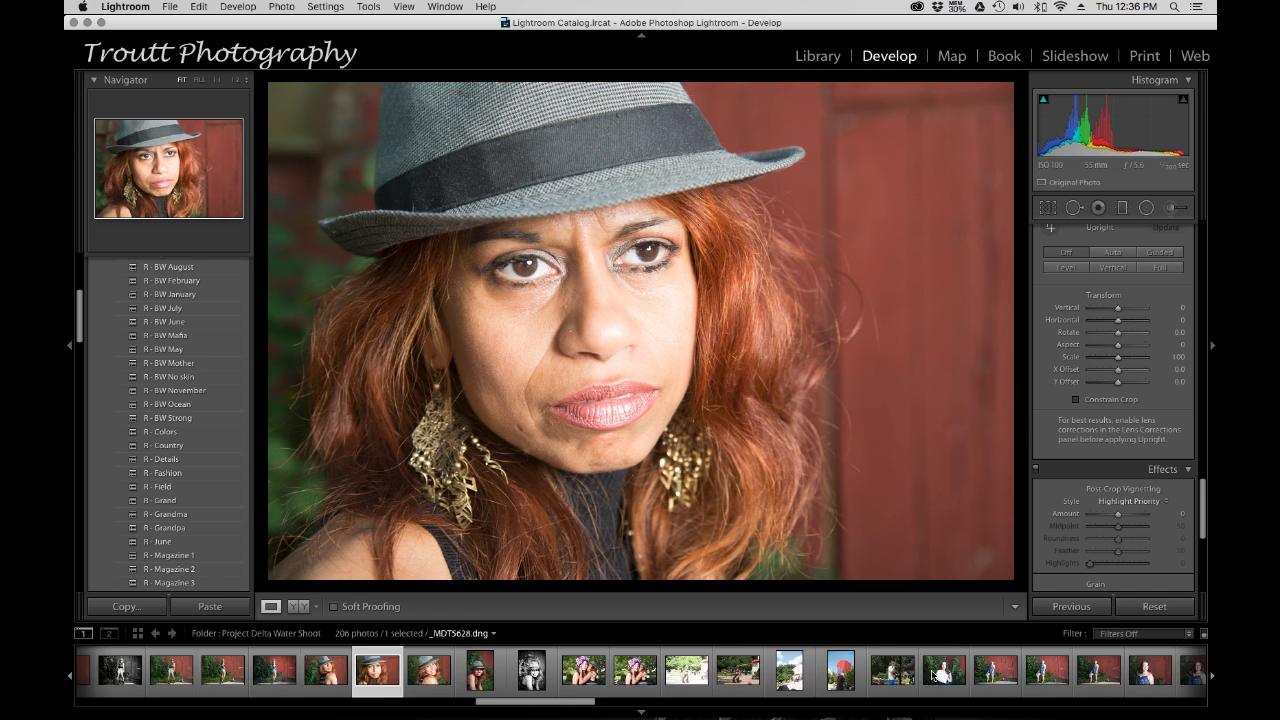
# Look through the photo thumbnails of the Project Delta Water Shoot folder
pyautogui.scroll(-5, 900, 670)
pyautogui.scroll(-4, 938, 676)
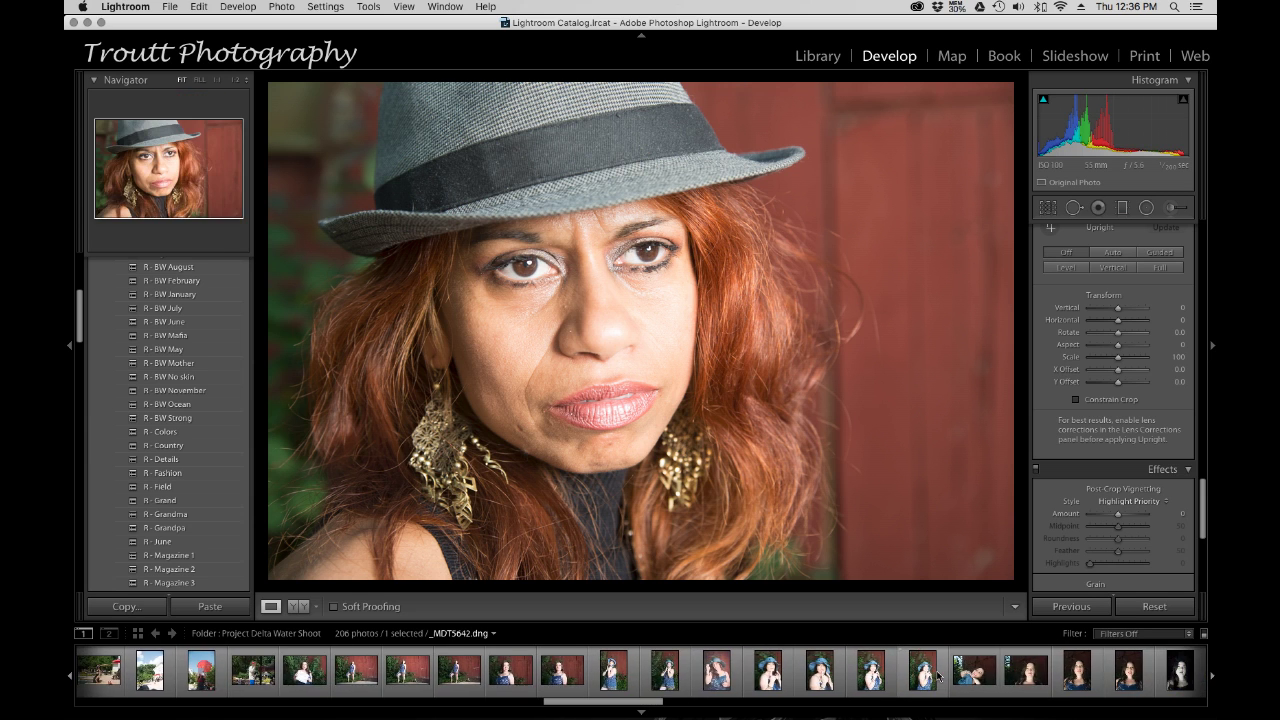
pyautogui.scroll(-8, 938, 676)
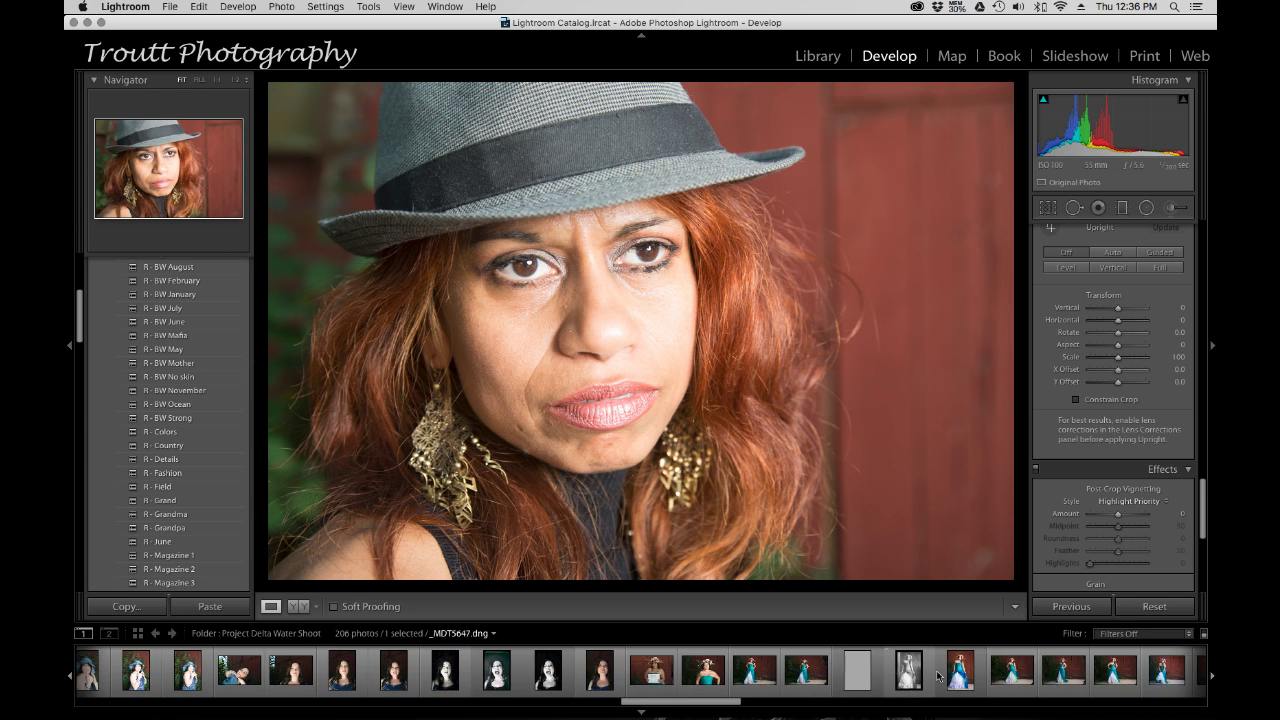
pyautogui.scroll(10, 938, 676)
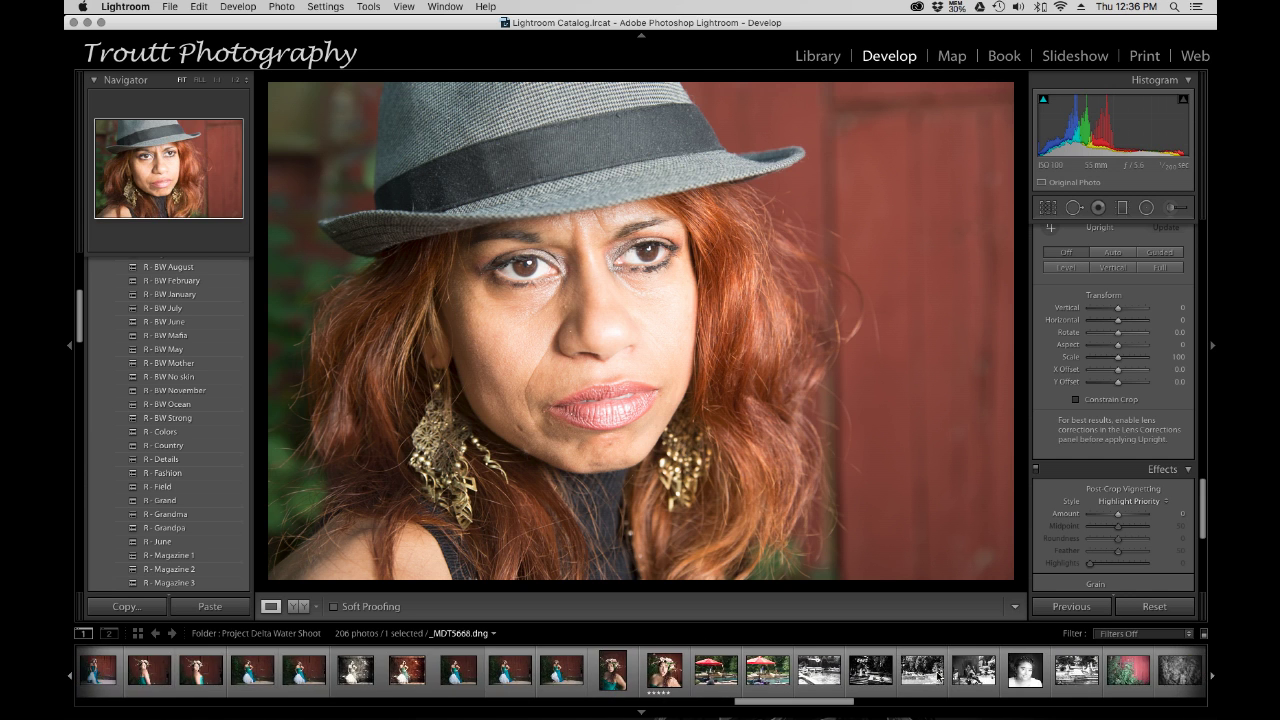
pyautogui.scroll(2, 938, 677)
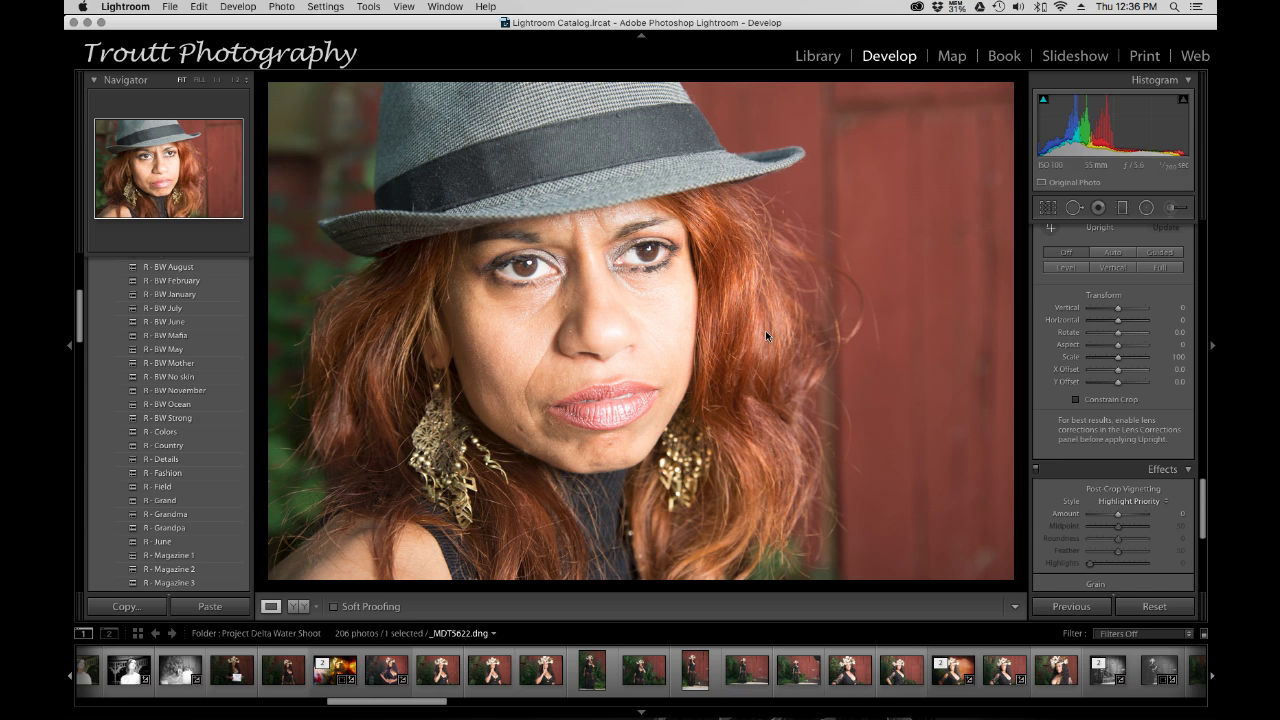
# Activate the Adjustment Brush with the 14 Clothing | Texture preset and reduce the brush size to 20
pyautogui.scroll(15, 1120, 306)
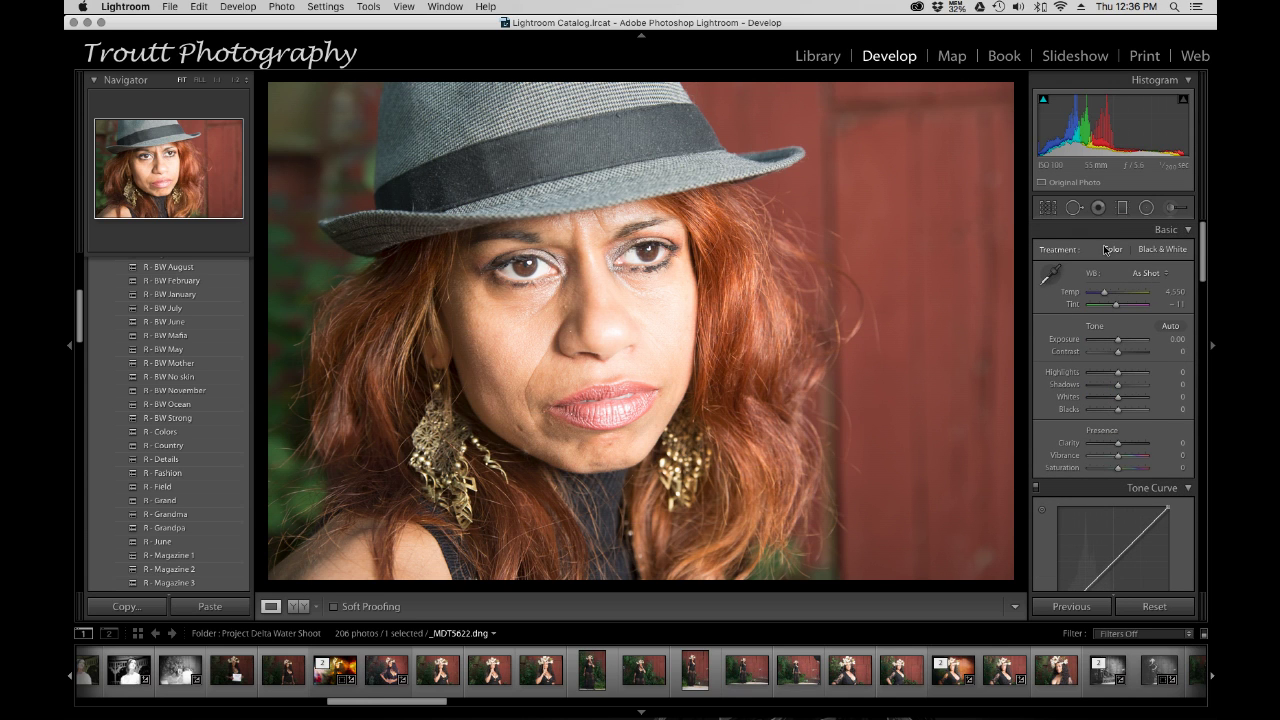
pyautogui.click(1170, 208)
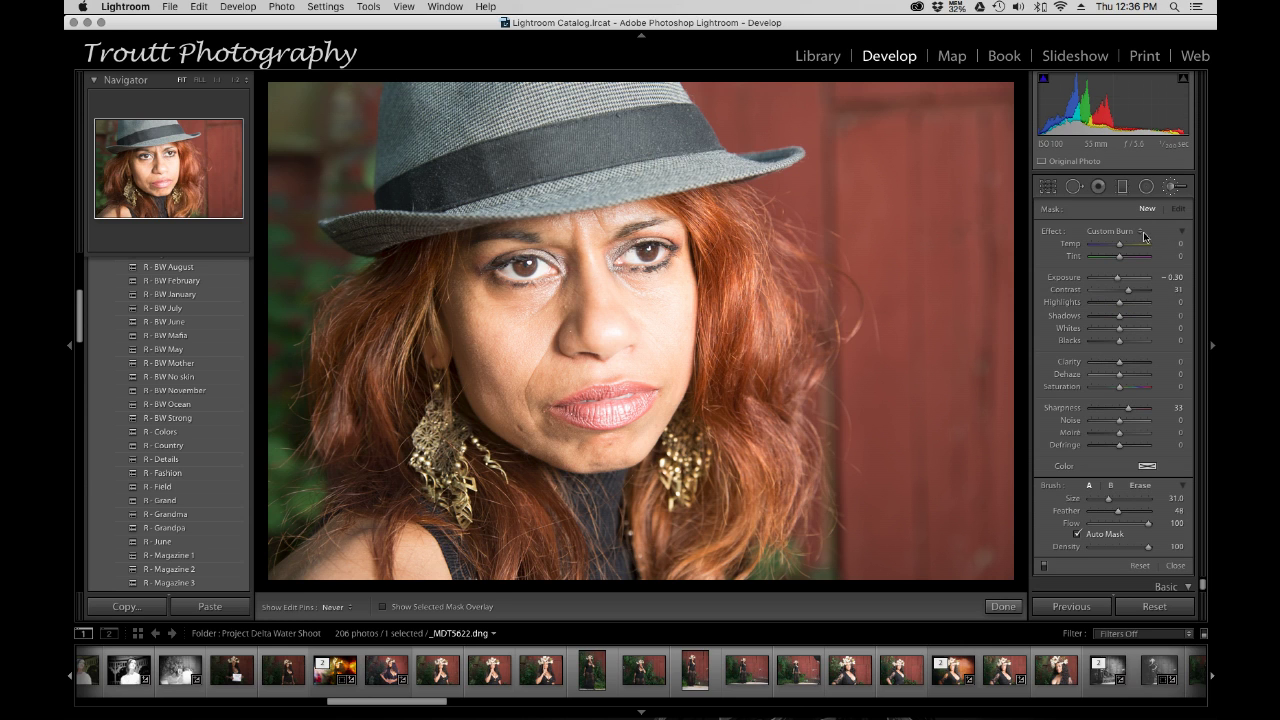
pyautogui.click(1140, 232)
pyautogui.scroll(5, 1138, 230)
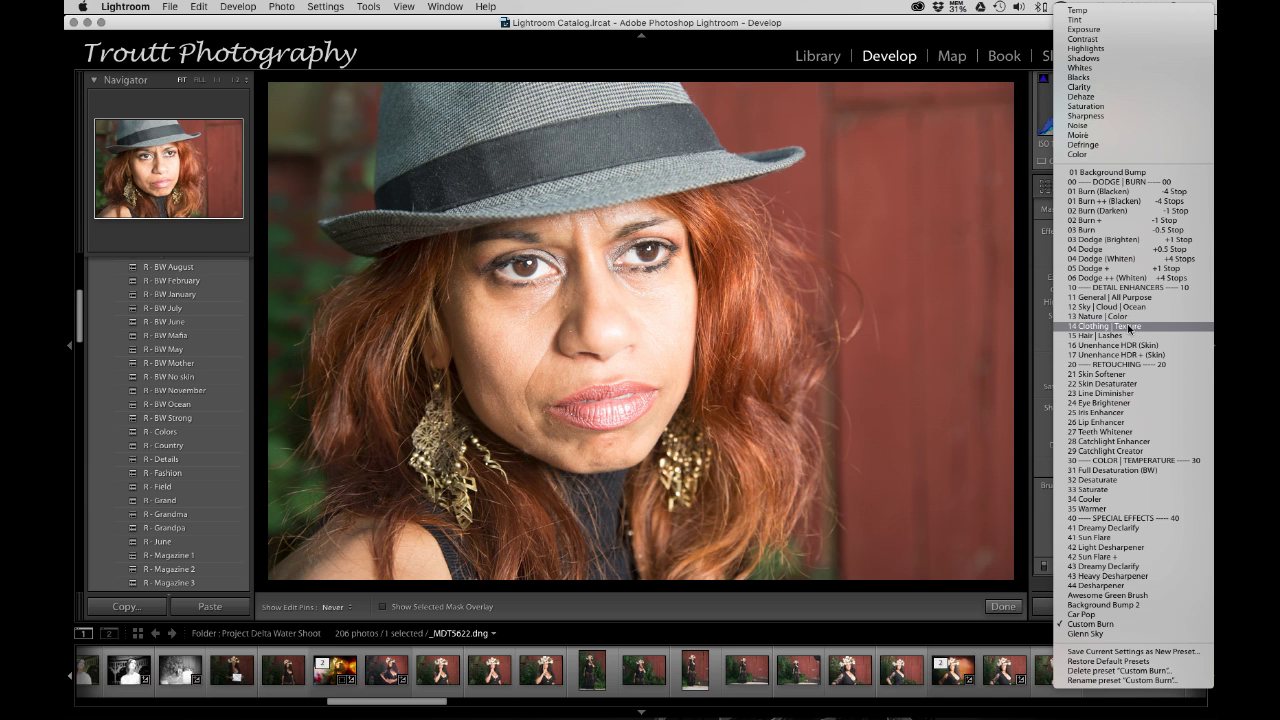
pyautogui.click(1129, 327)
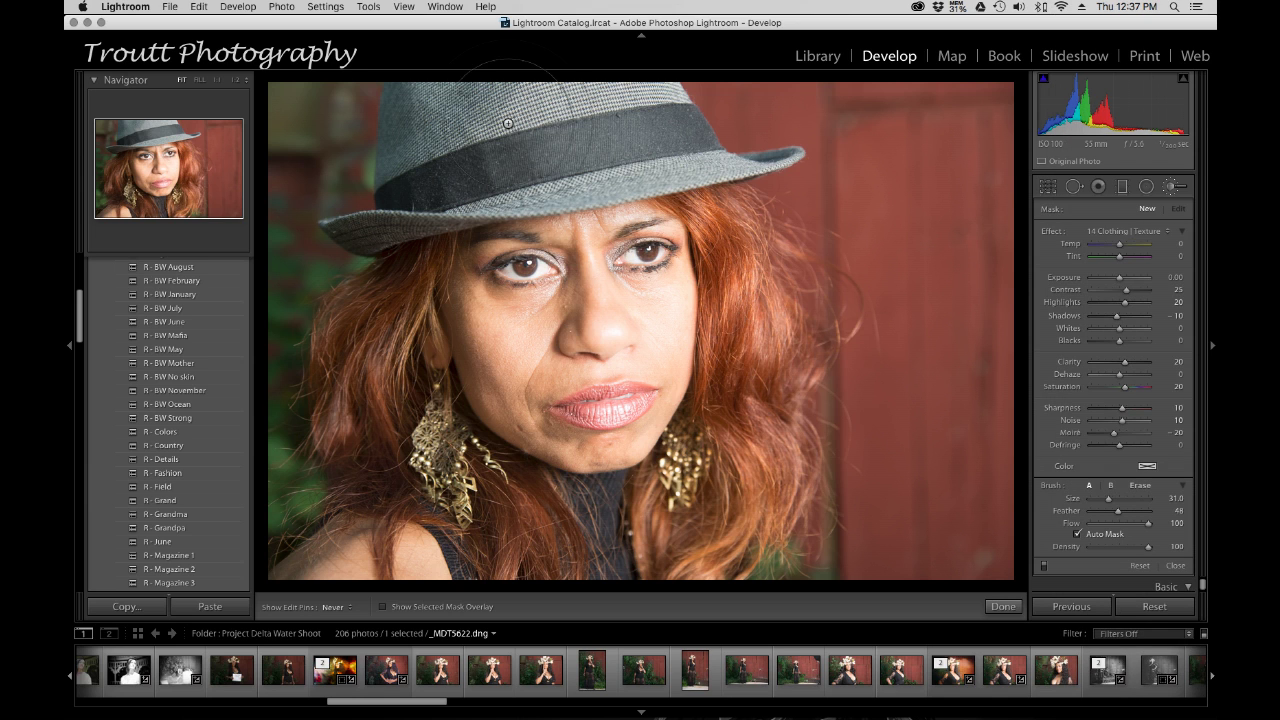
pyautogui.press('[')
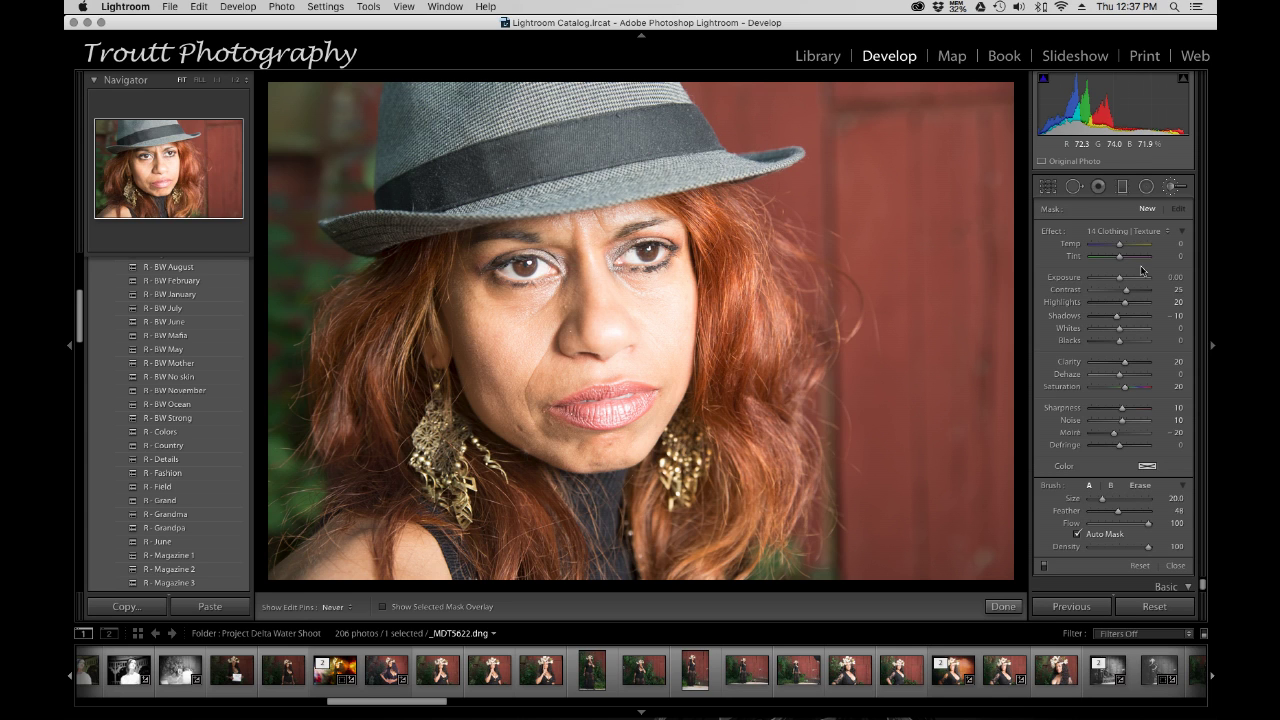
# Switch the brush effect to 15 Hair | Lashes and paint over the woman's red hair
pyautogui.click(1148, 232)
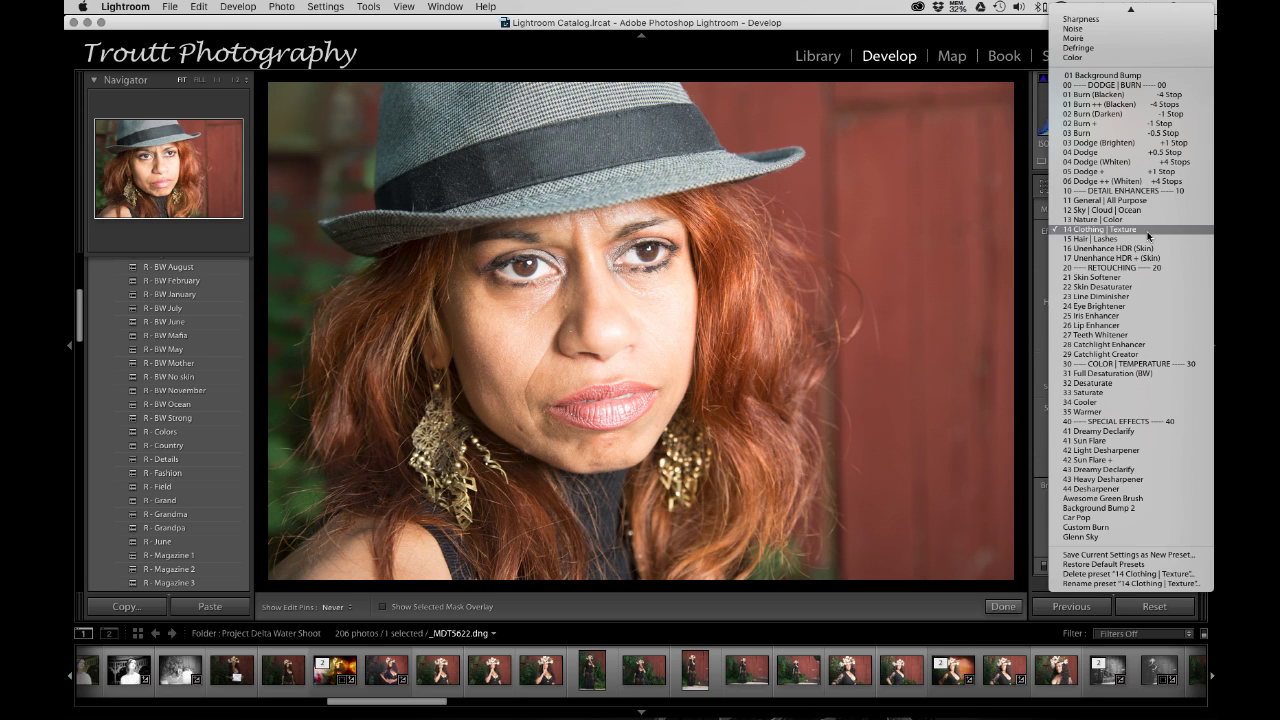
pyautogui.click(1110, 239)
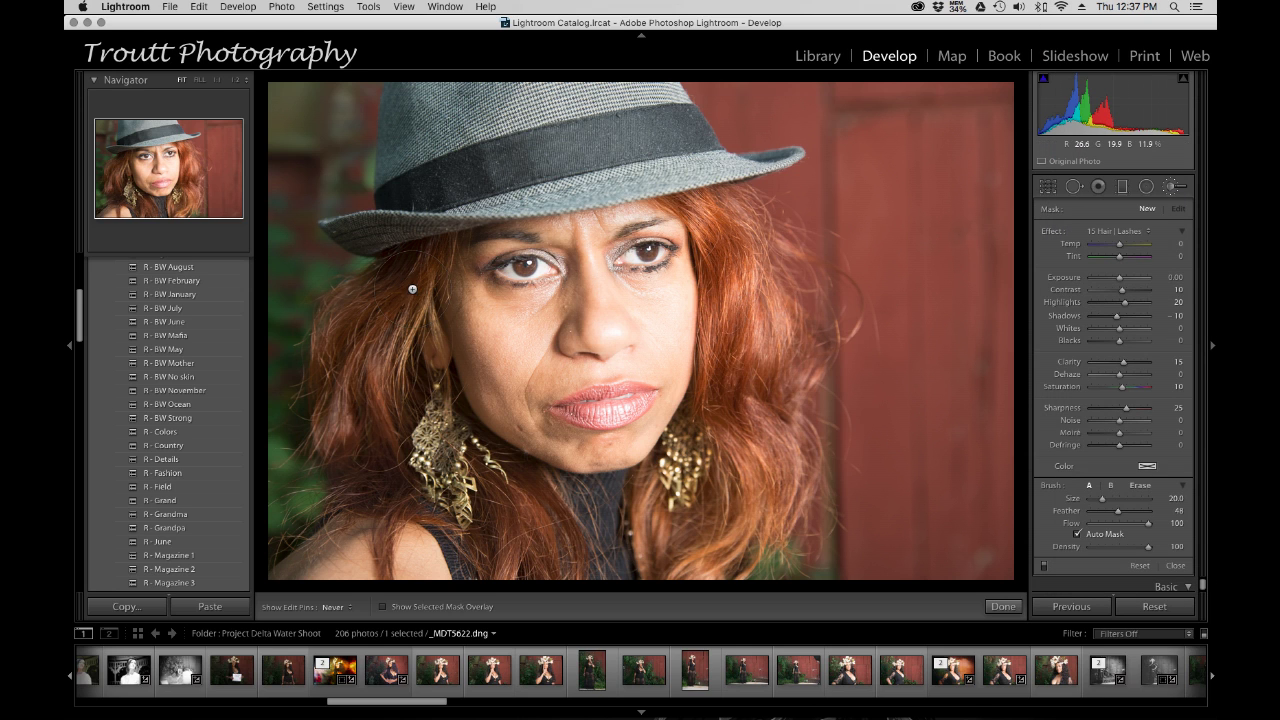
pyautogui.moveTo(524, 552)
pyautogui.mouseDown()
pyautogui.moveTo(658, 552)
pyautogui.moveTo(737, 505)
pyautogui.moveTo(709, 523)
pyautogui.moveTo(761, 338)
pyautogui.moveTo(737, 237)
pyautogui.moveTo(770, 321)
pyautogui.mouseUp()
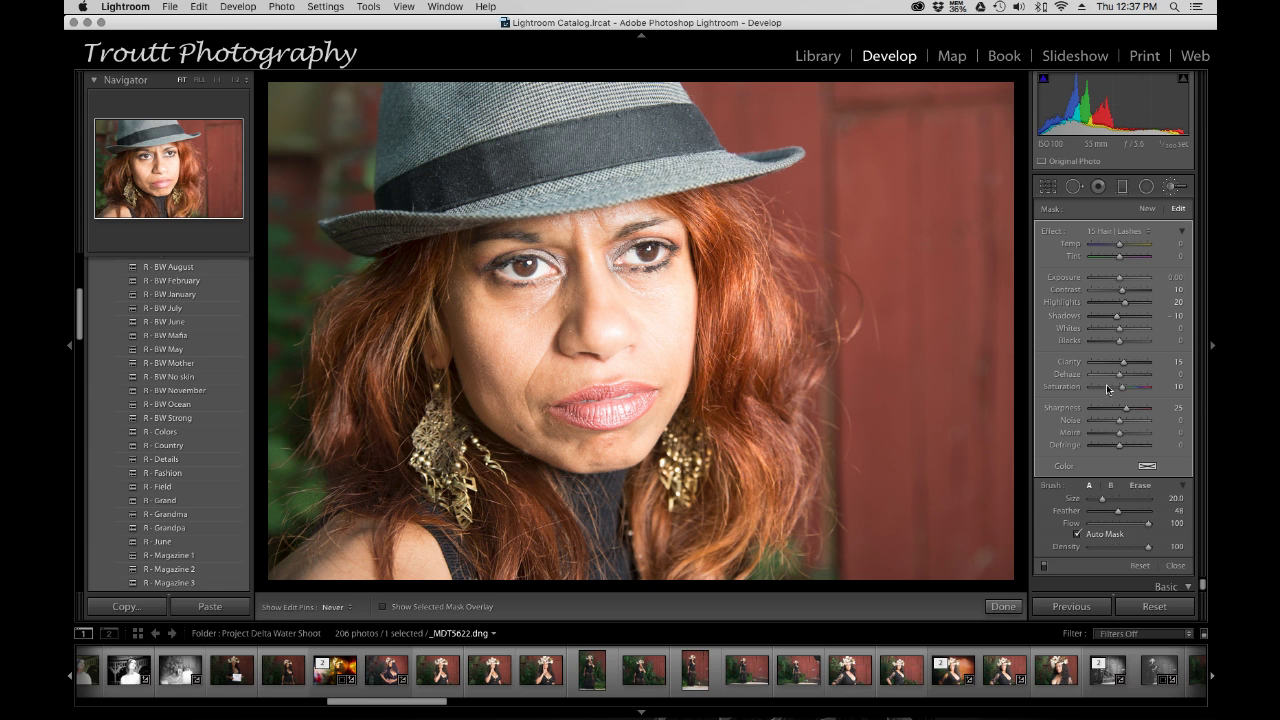
# Brighten both eyes with a new 24 Eye Brightener brush adjustment at size 7
pyautogui.click(1148, 211)
pyautogui.click(1172, 189)
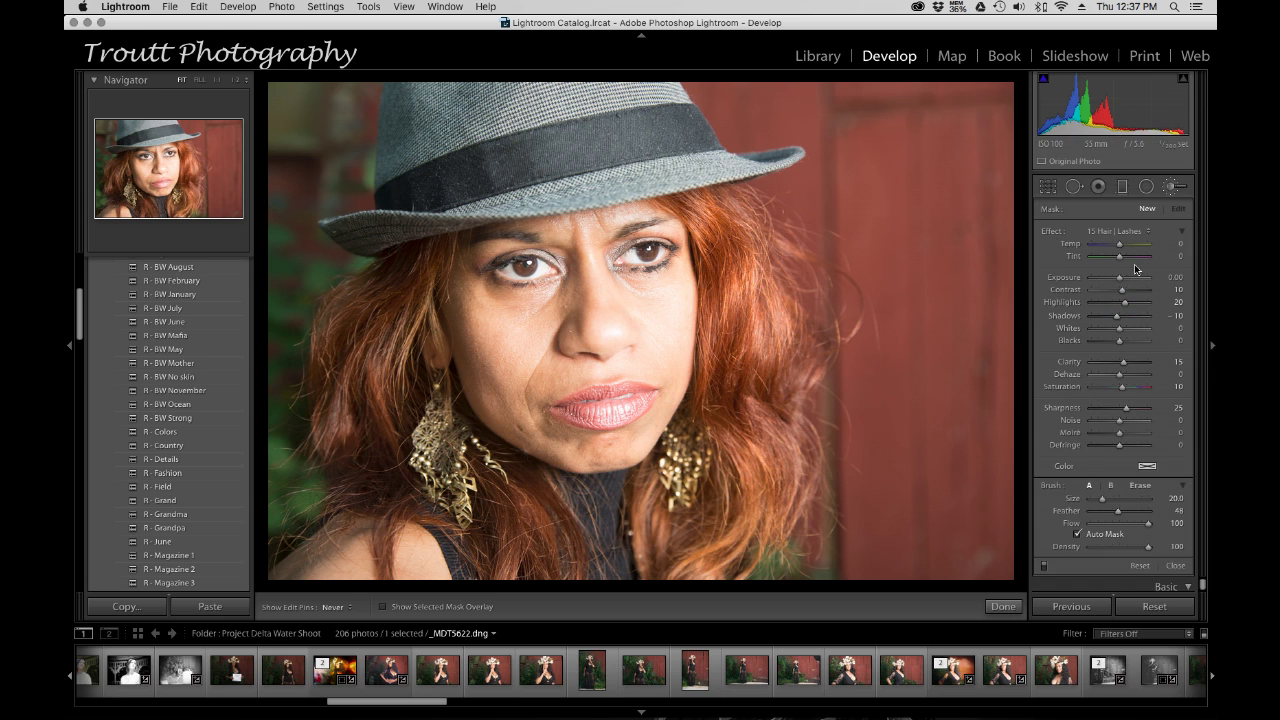
pyautogui.click(1145, 232)
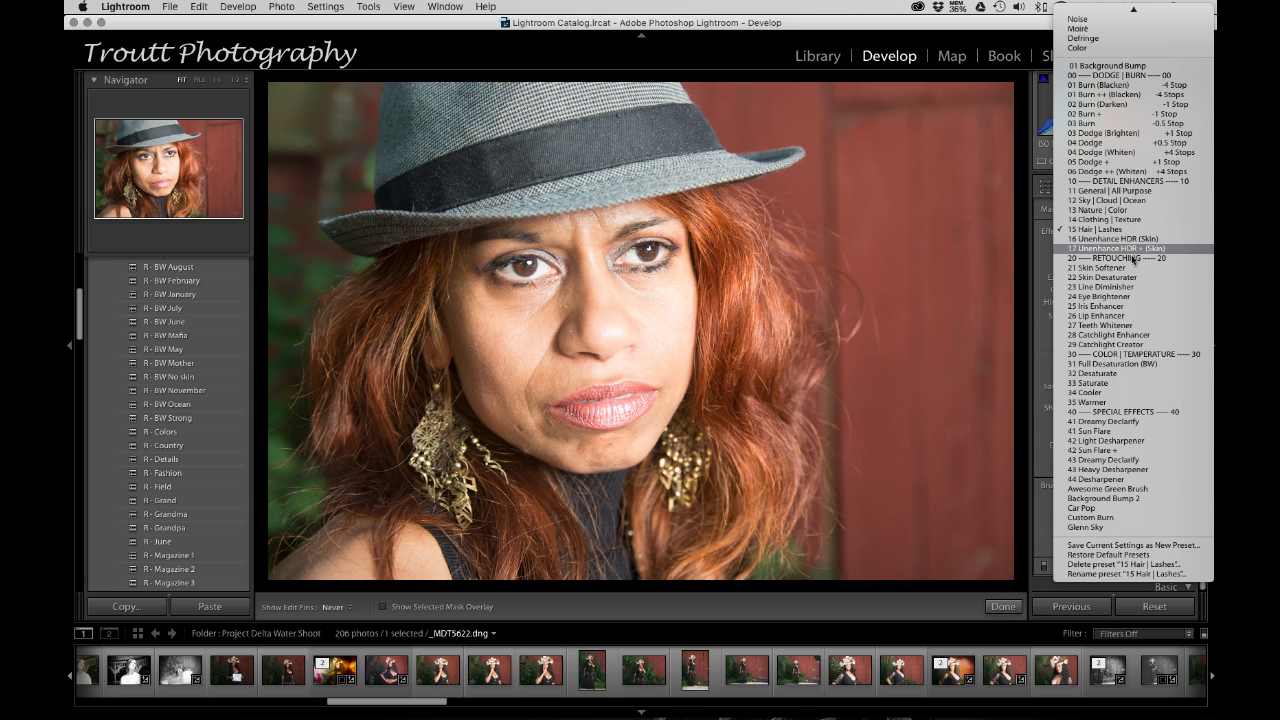
pyautogui.click(1126, 298)
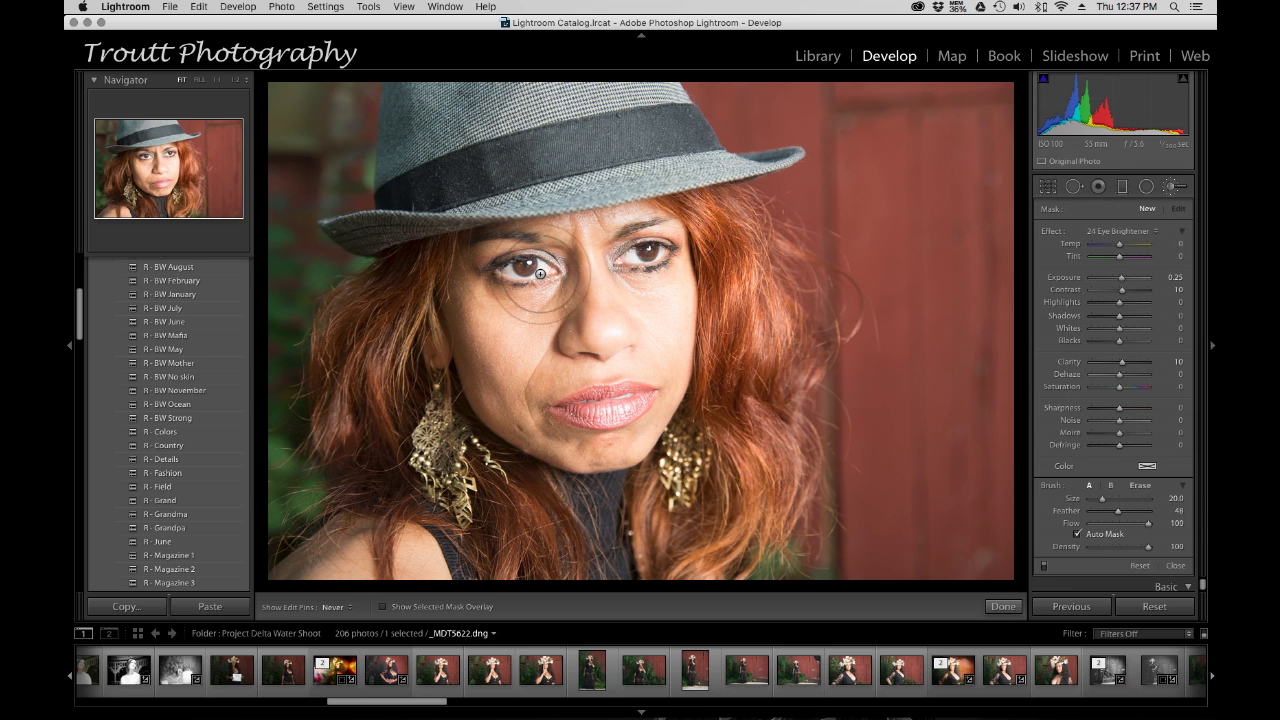
pyautogui.scroll(-6, 537, 273)
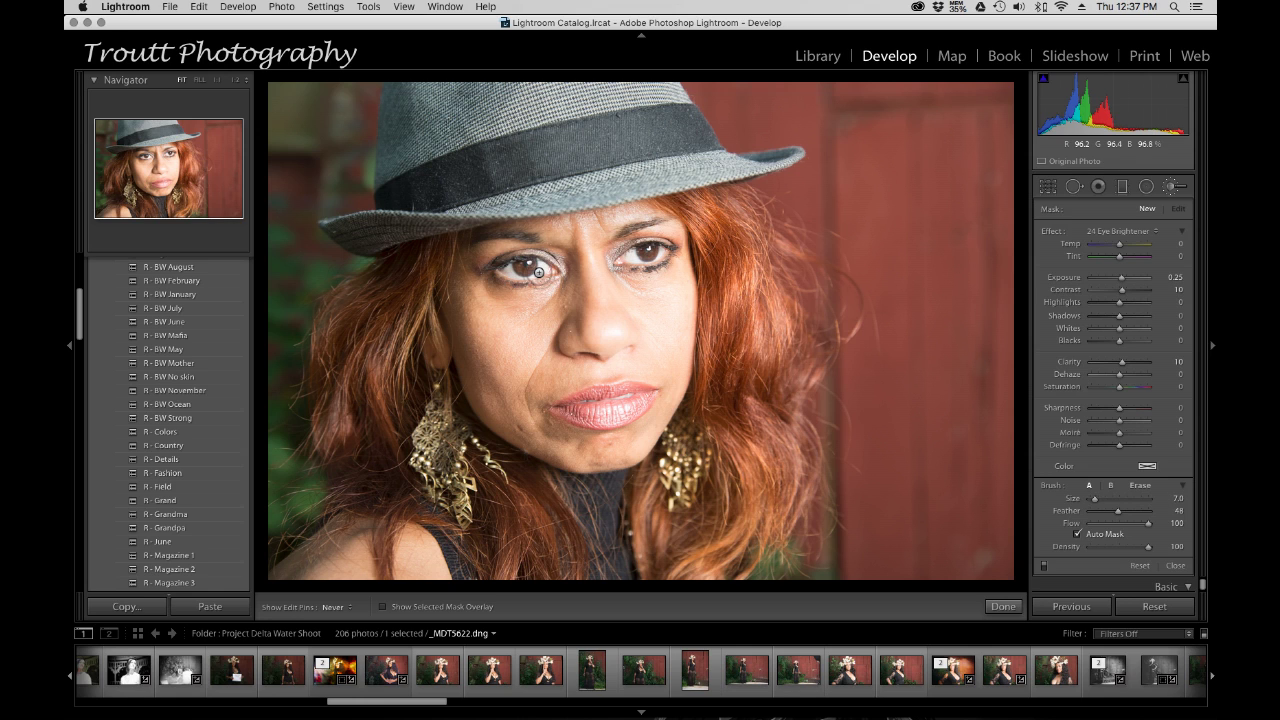
pyautogui.moveTo(539, 273); pyautogui.dragTo(515, 275)
pyautogui.moveTo(640, 257); pyautogui.dragTo(652, 256)
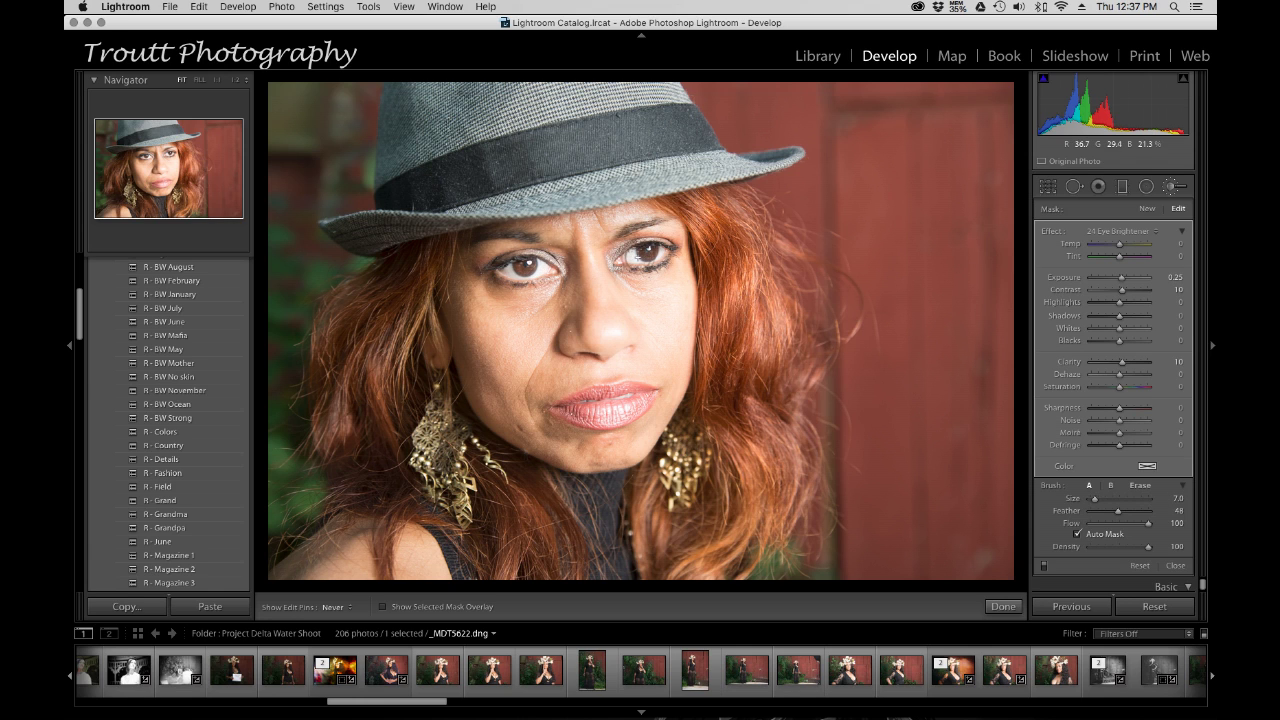
# Enhance the iris with a new 25 Iris Enhancer brush adjustment at size 3
pyautogui.click(1148, 210)
pyautogui.click(1120, 231)
pyautogui.click(1131, 240)
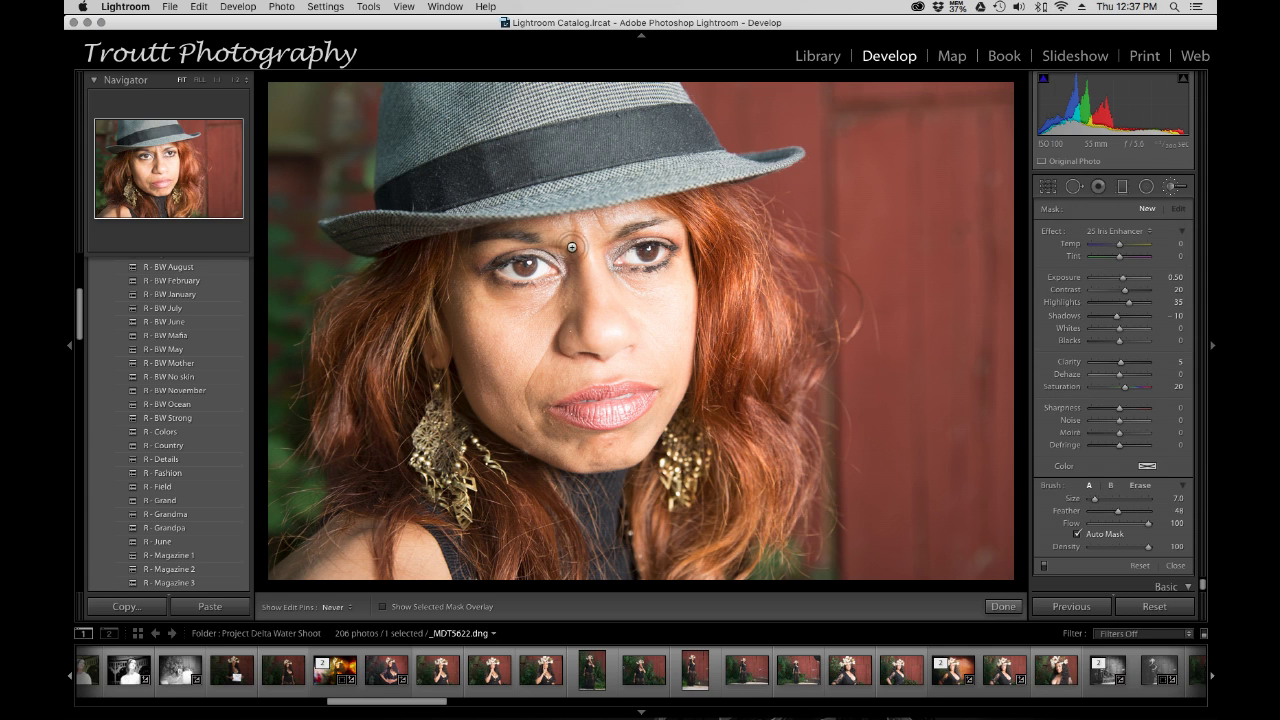
pyautogui.press('[')
pyautogui.press('[')
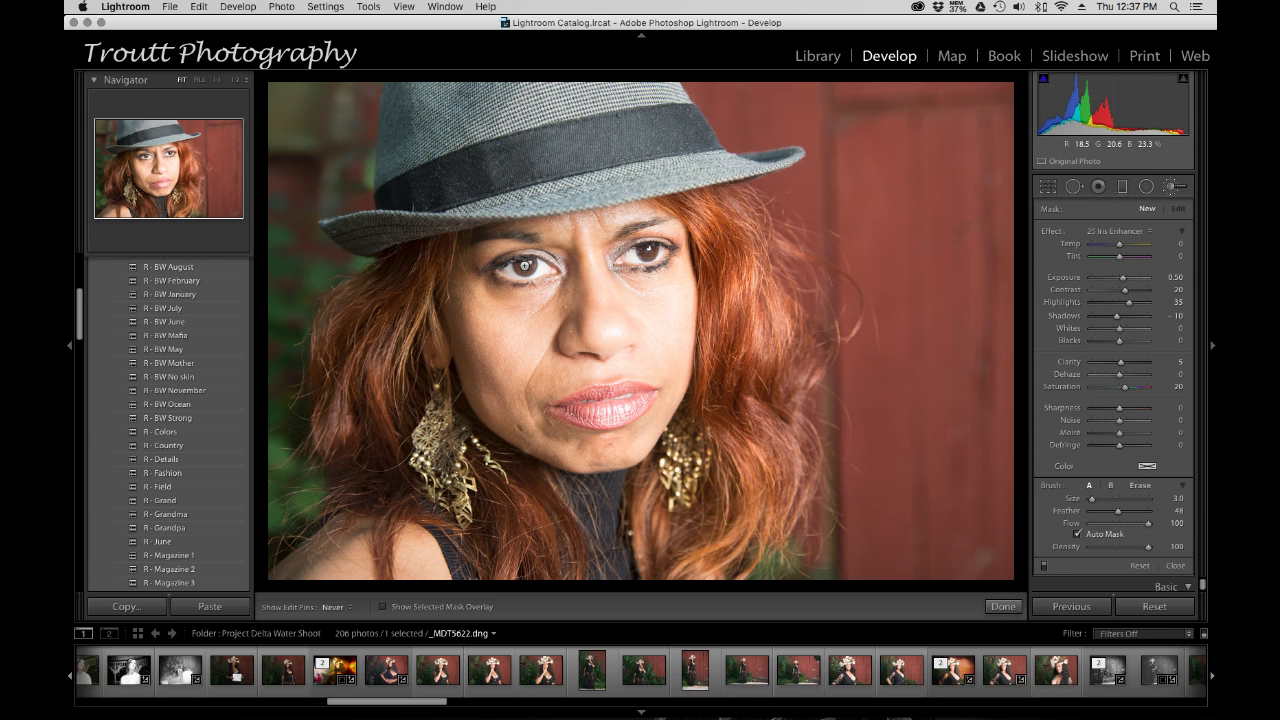
pyautogui.click(532, 269)
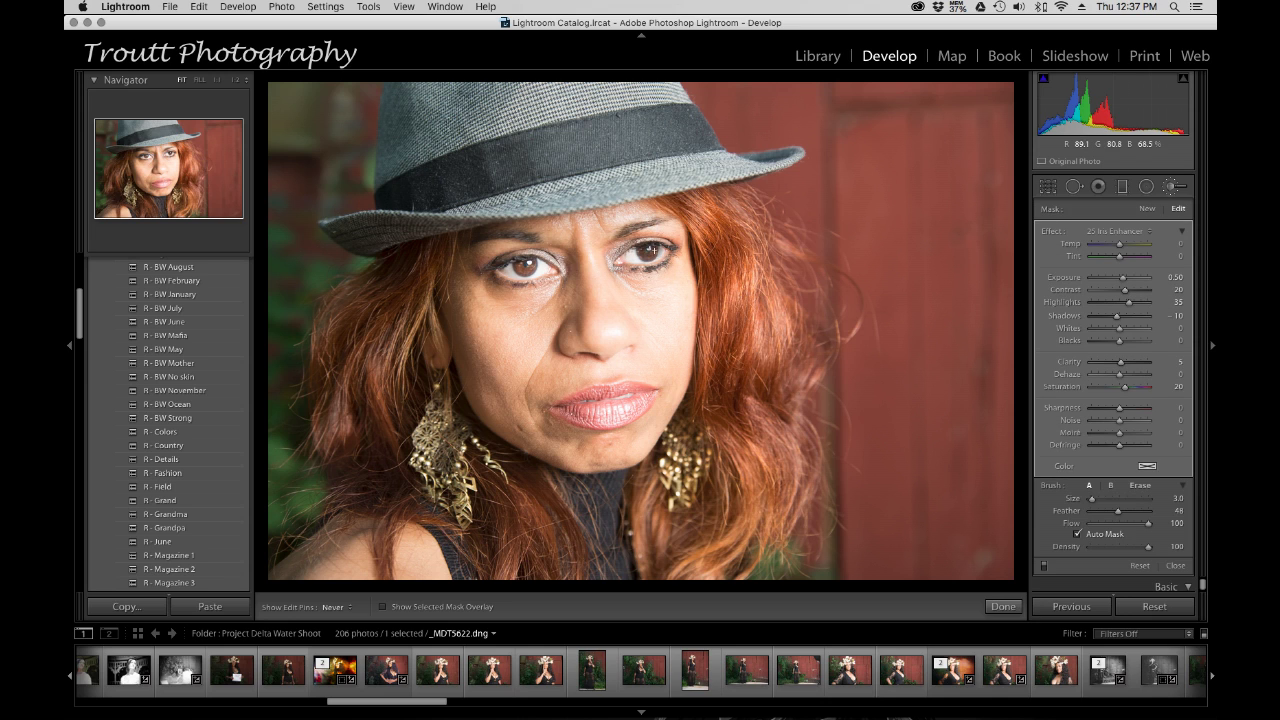
# Apply the 26 Lip Enhancer preset to the woman's lips with the Adjustment Brush
pyautogui.click(1142, 231)
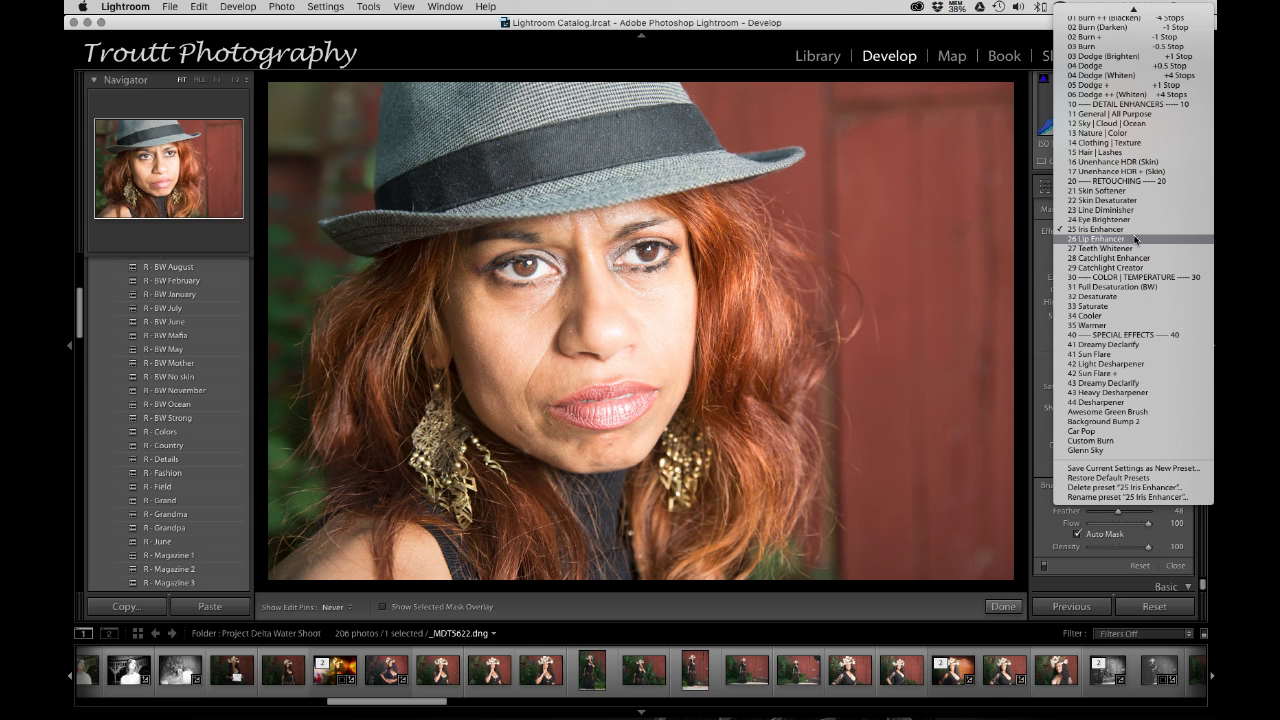
pyautogui.click(1137, 238)
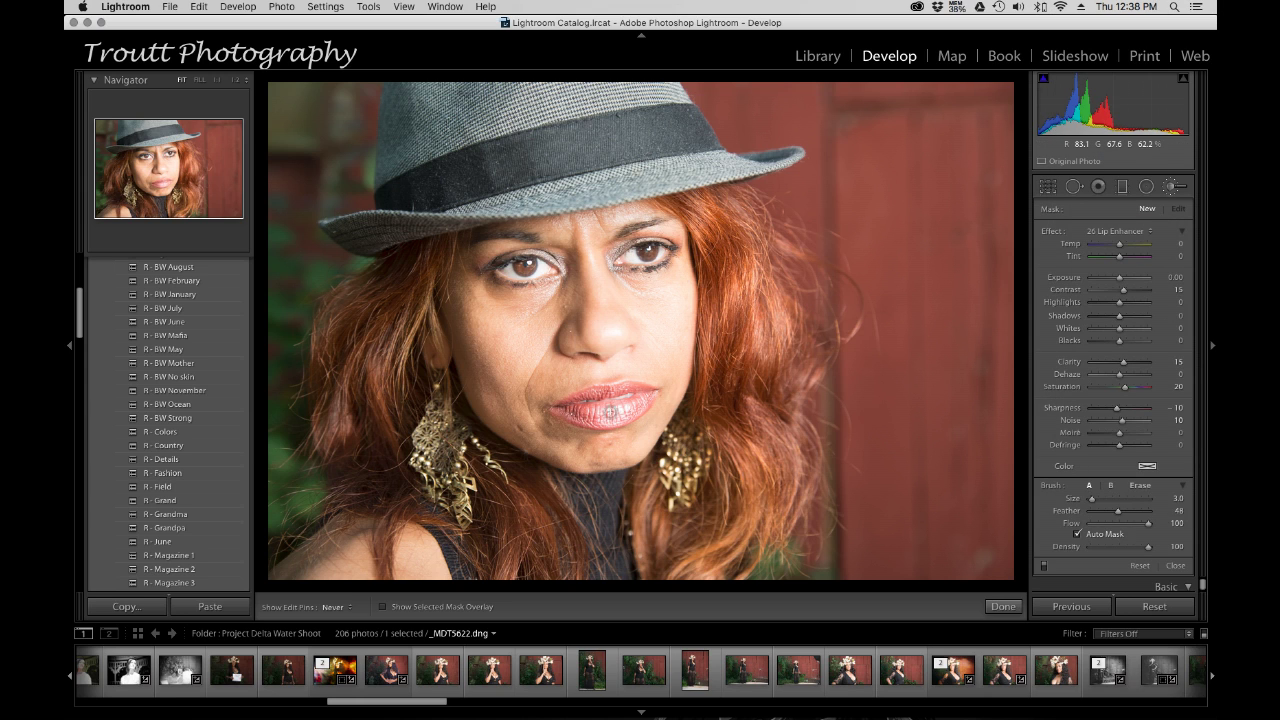
pyautogui.click(611, 412)
# Darken both eyebrows using the Custom Burn brush preset with the feather set to 100
pyautogui.click(1144, 232)
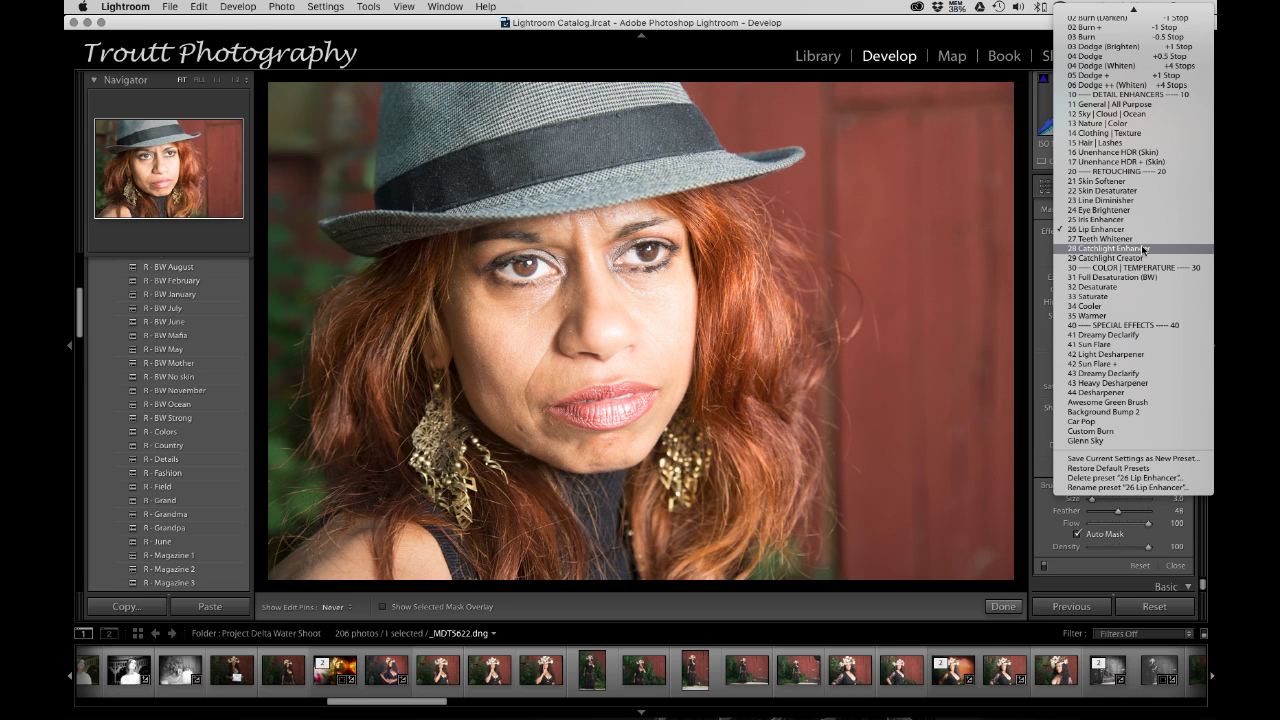
pyautogui.click(1125, 431)
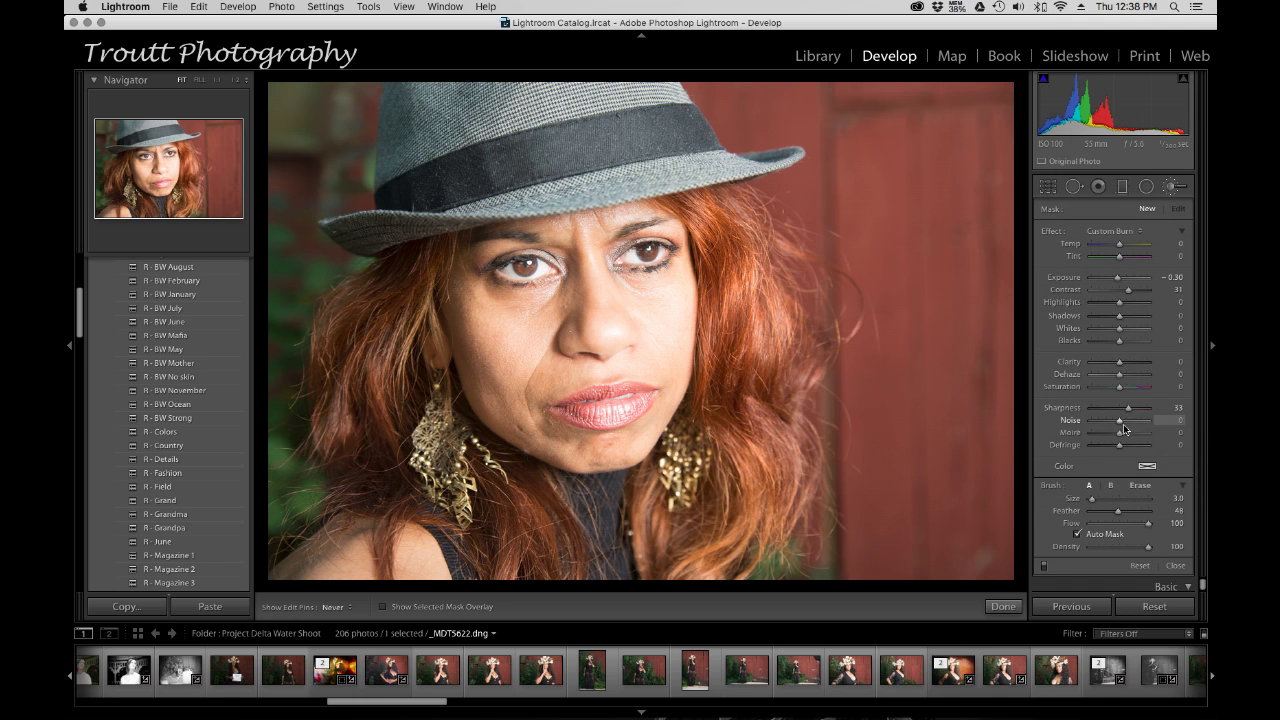
pyautogui.click(1121, 512)
pyautogui.moveTo(1162, 517); pyautogui.dragTo(1177, 515)
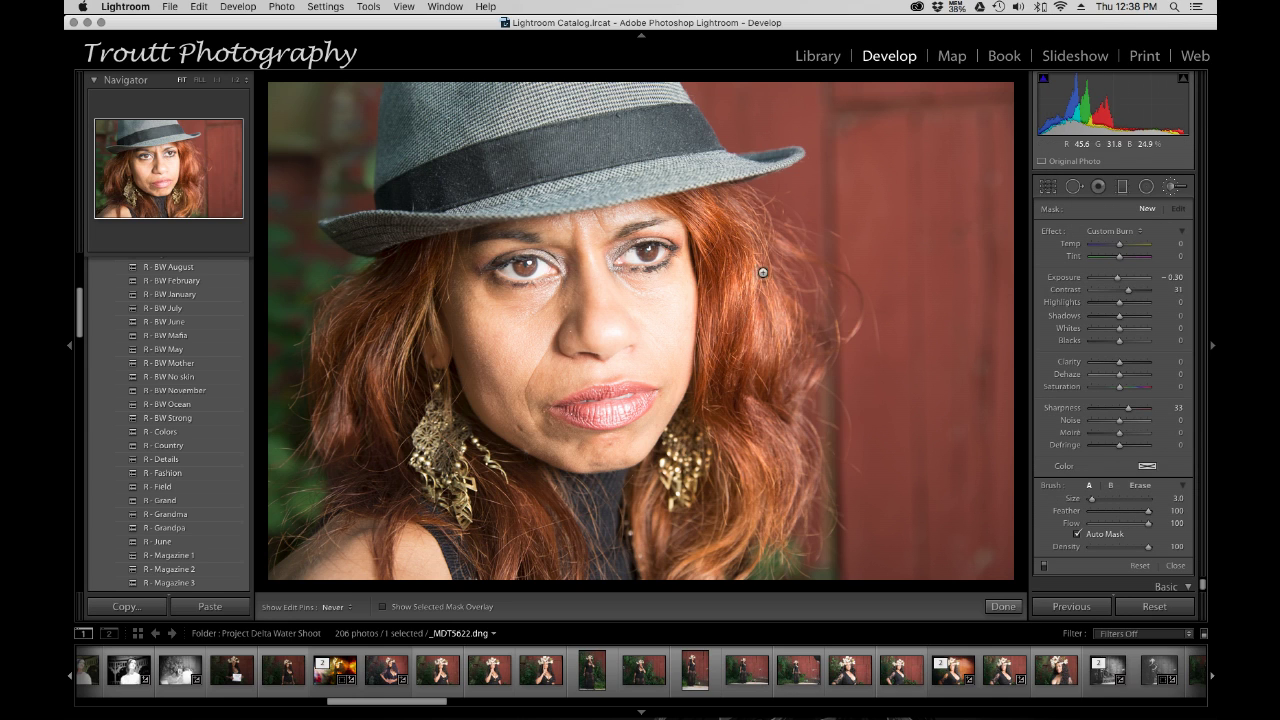
pyautogui.moveTo(618, 231); pyautogui.dragTo(665, 223)
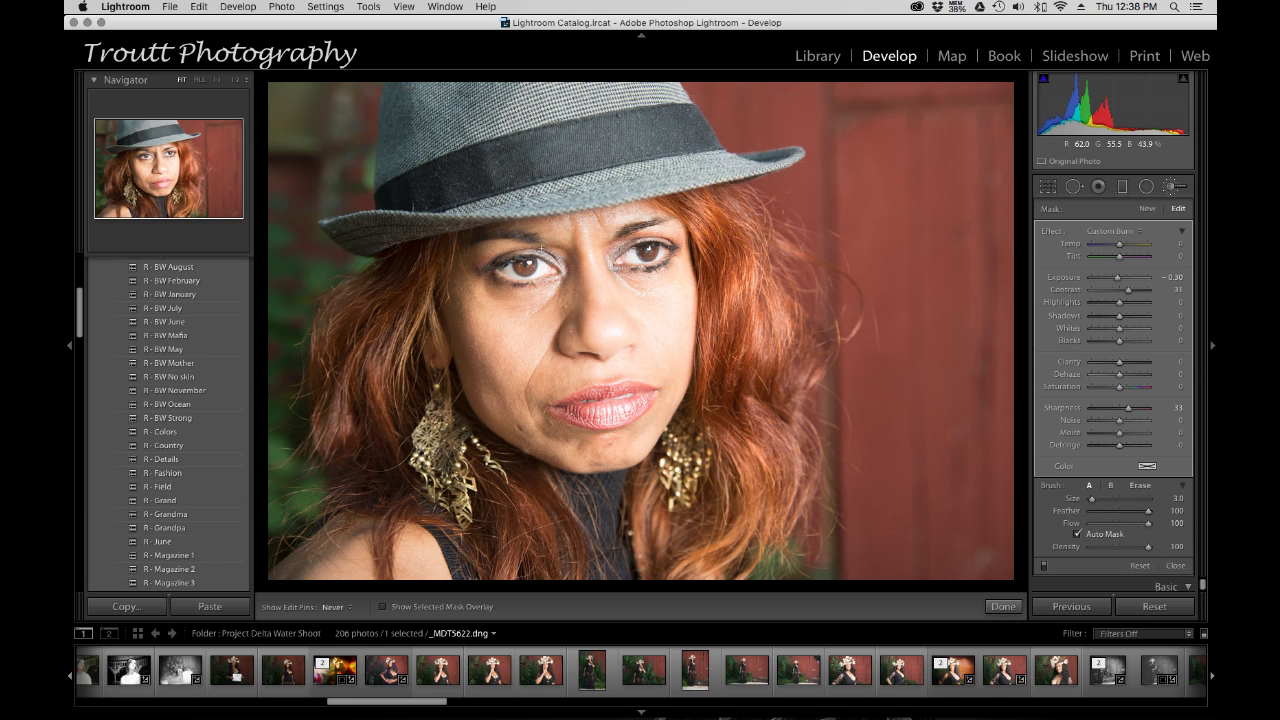
pyautogui.moveTo(541, 244); pyautogui.dragTo(479, 230)
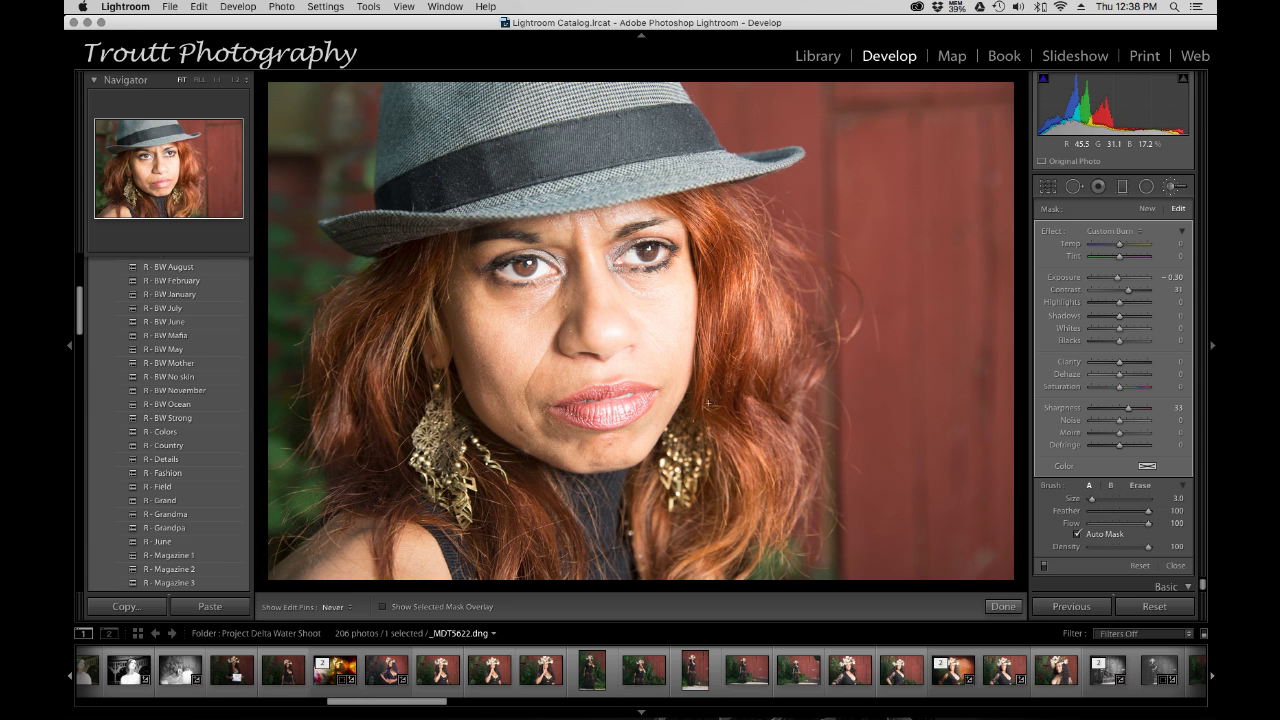
# Finish the local adjustments by leaving the Adjustment Brush
pyautogui.scroll(5, 783, 268)
pyautogui.click(1148, 210)
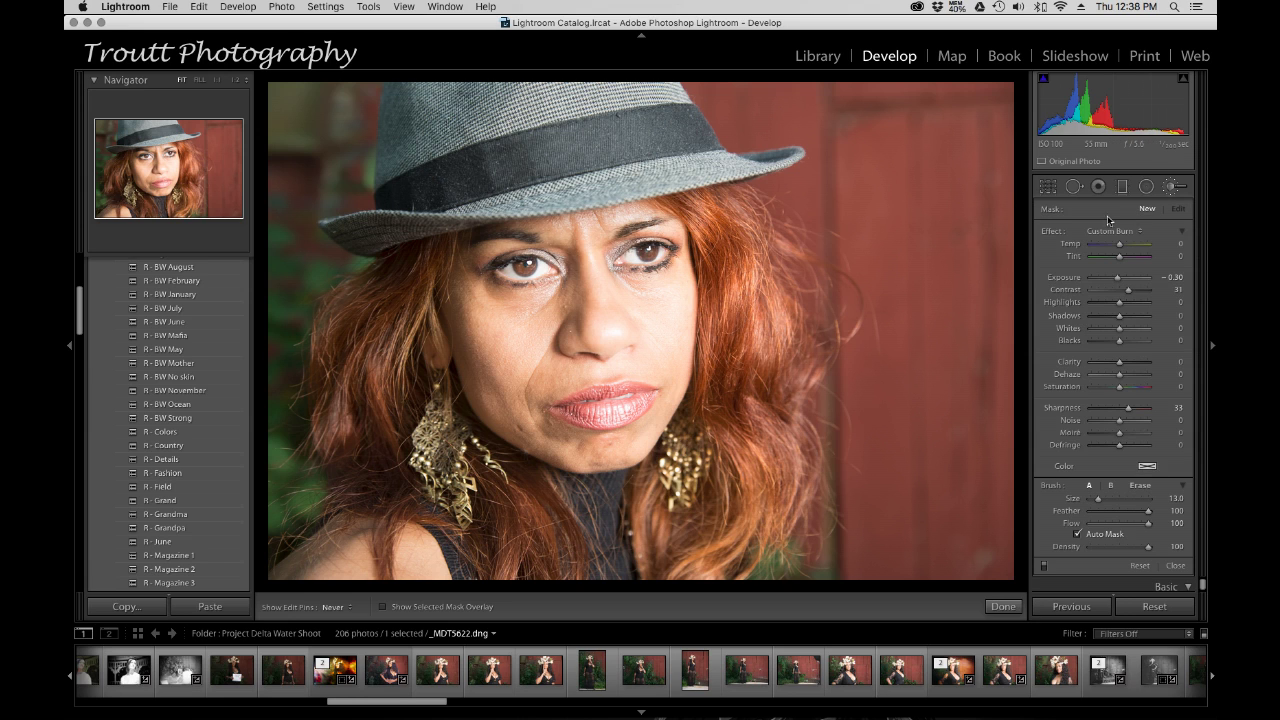
pyautogui.click(1175, 185)
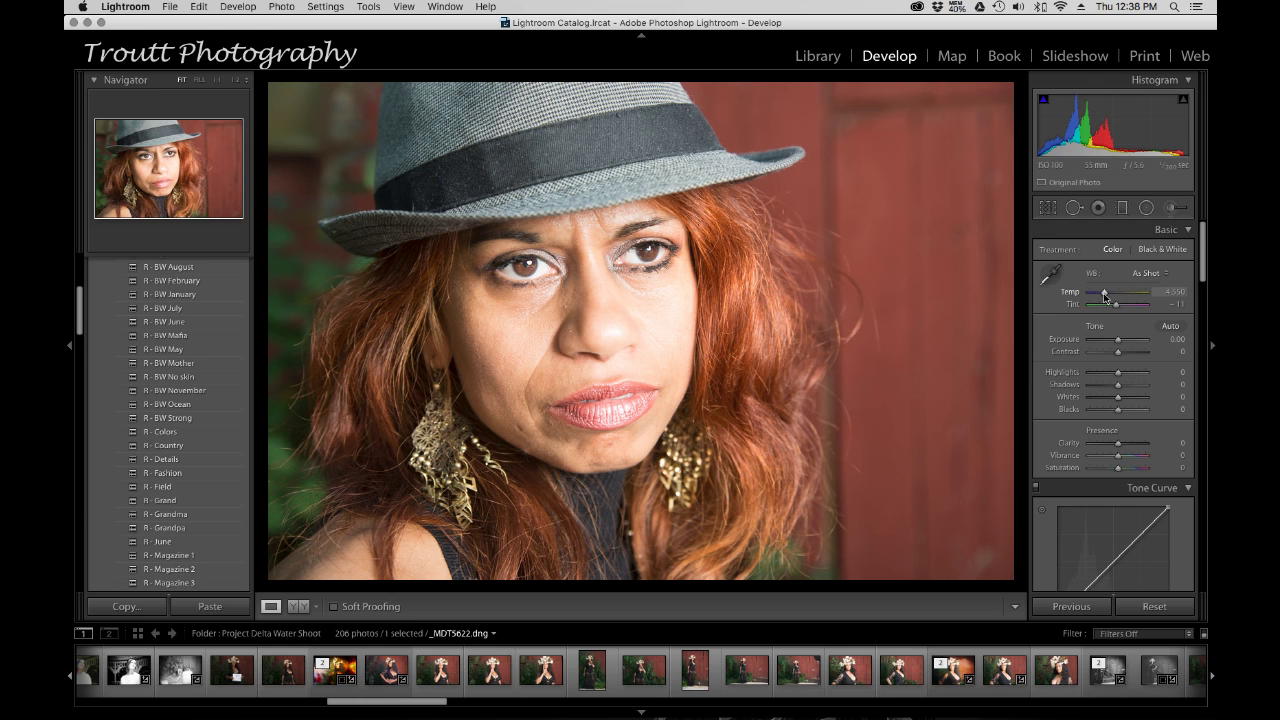
# Try a color temperature of 4,894 and the Auto white balance preset on the portrait
pyautogui.moveTo(1105, 296); pyautogui.dragTo(1107, 298)
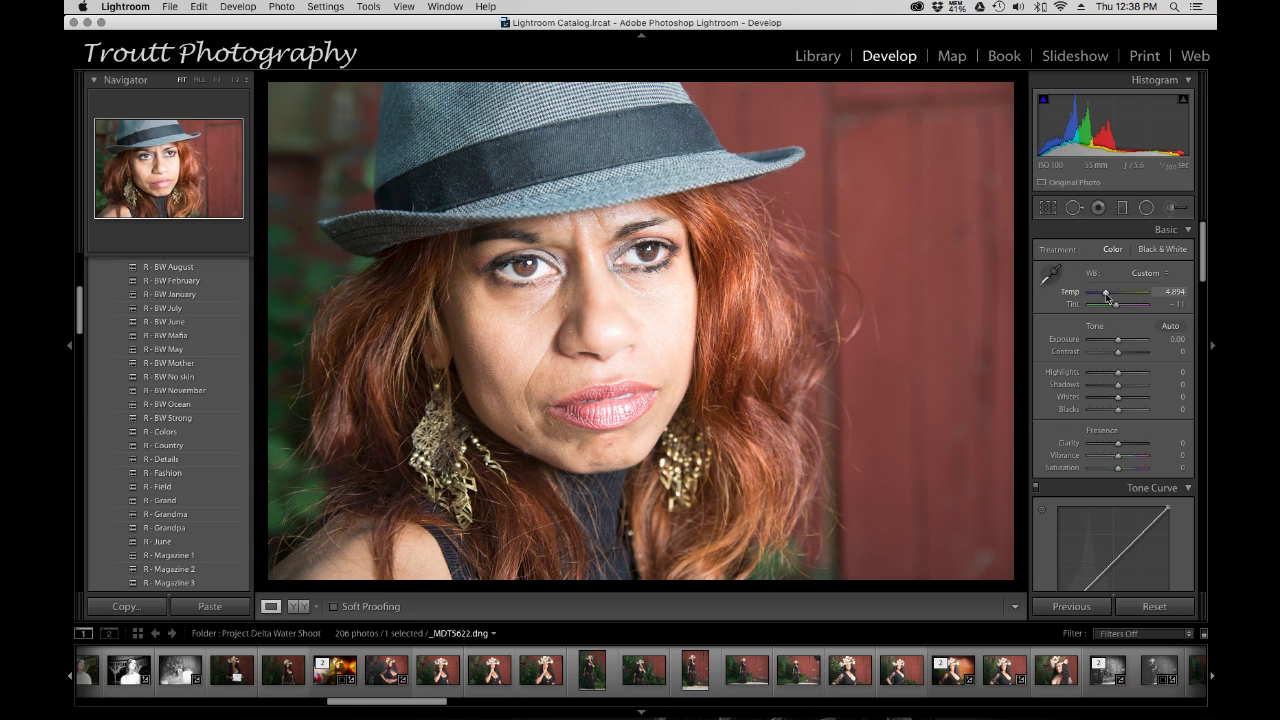
pyautogui.click(1158, 276)
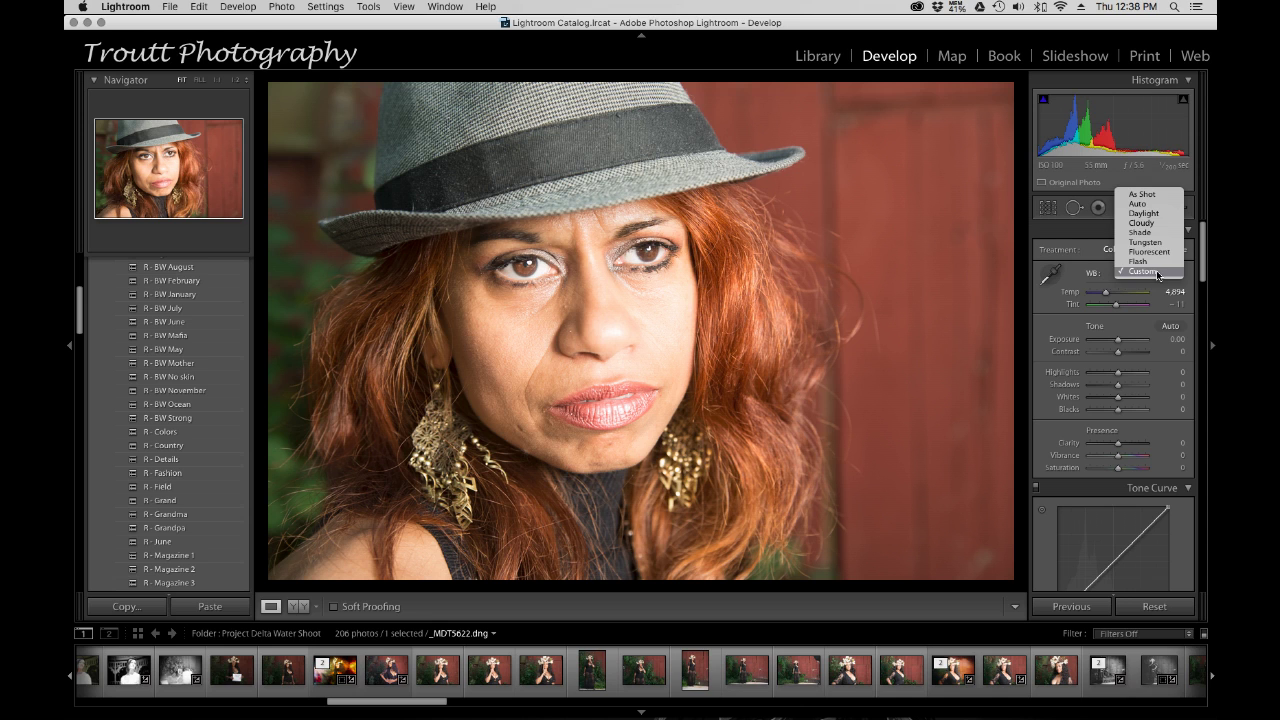
pyautogui.click(1161, 205)
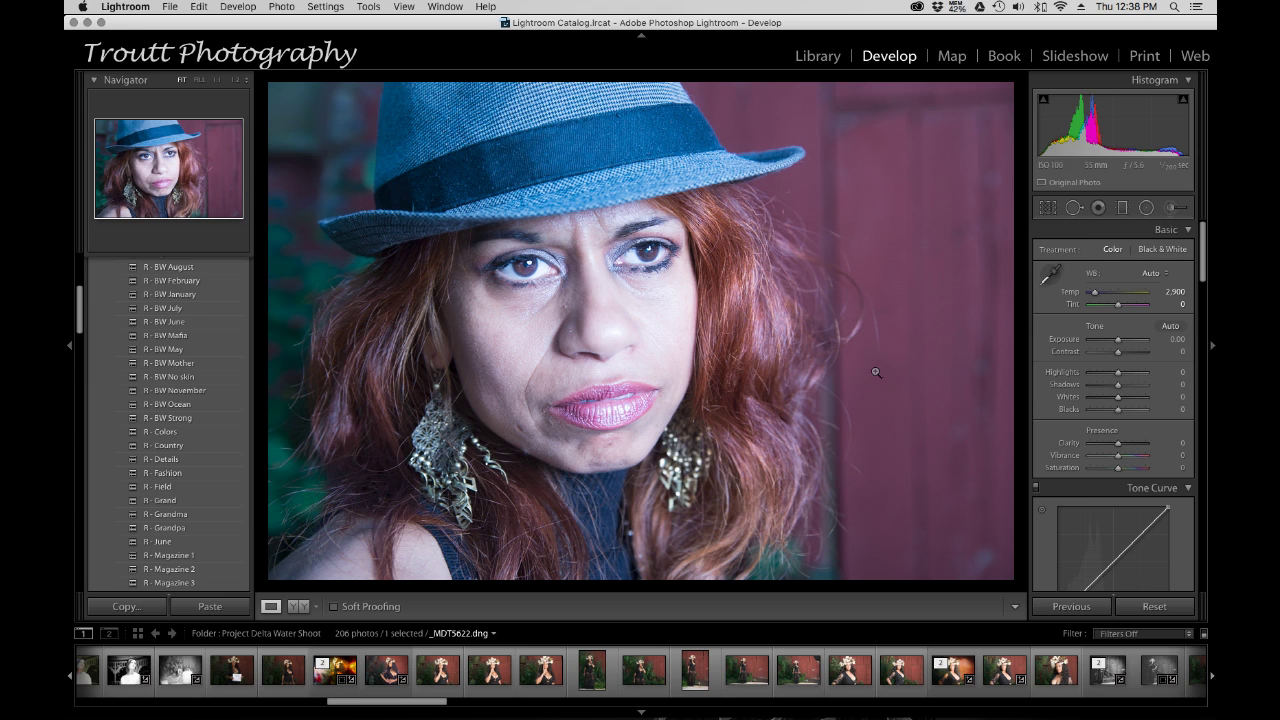
# Set the white balance by sampling a neutral tone on the grey hat with the White Balance Selector
pyautogui.click(1050, 278)
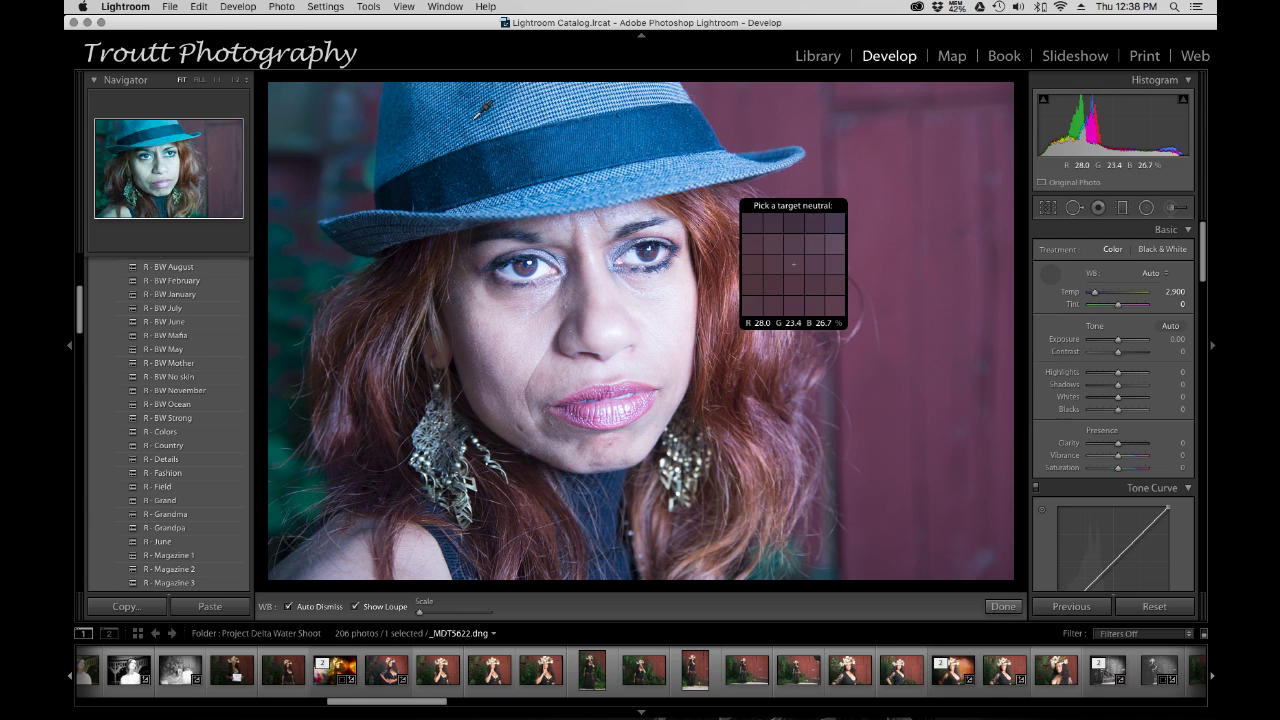
pyautogui.click(566, 100)
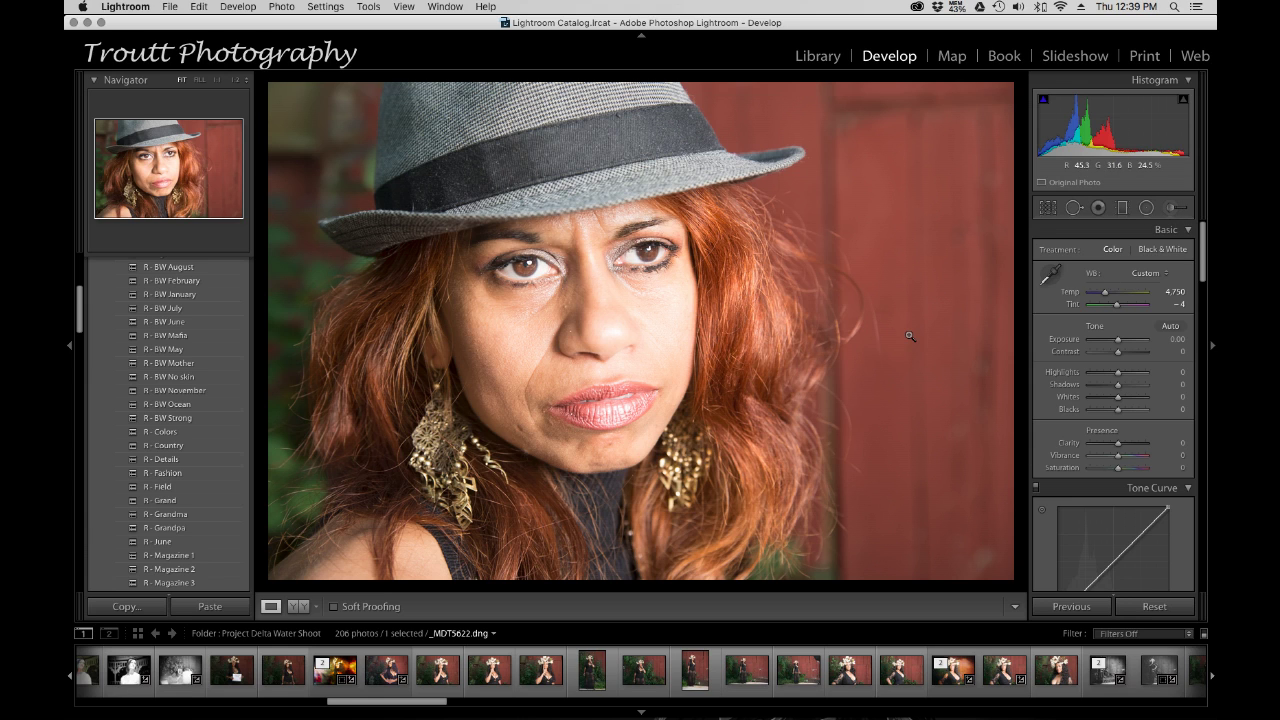
# Send the portrait for editing in Adobe Photoshop CC 2015.5 and switch to Photoshop
pyautogui.rightClick(861, 323)
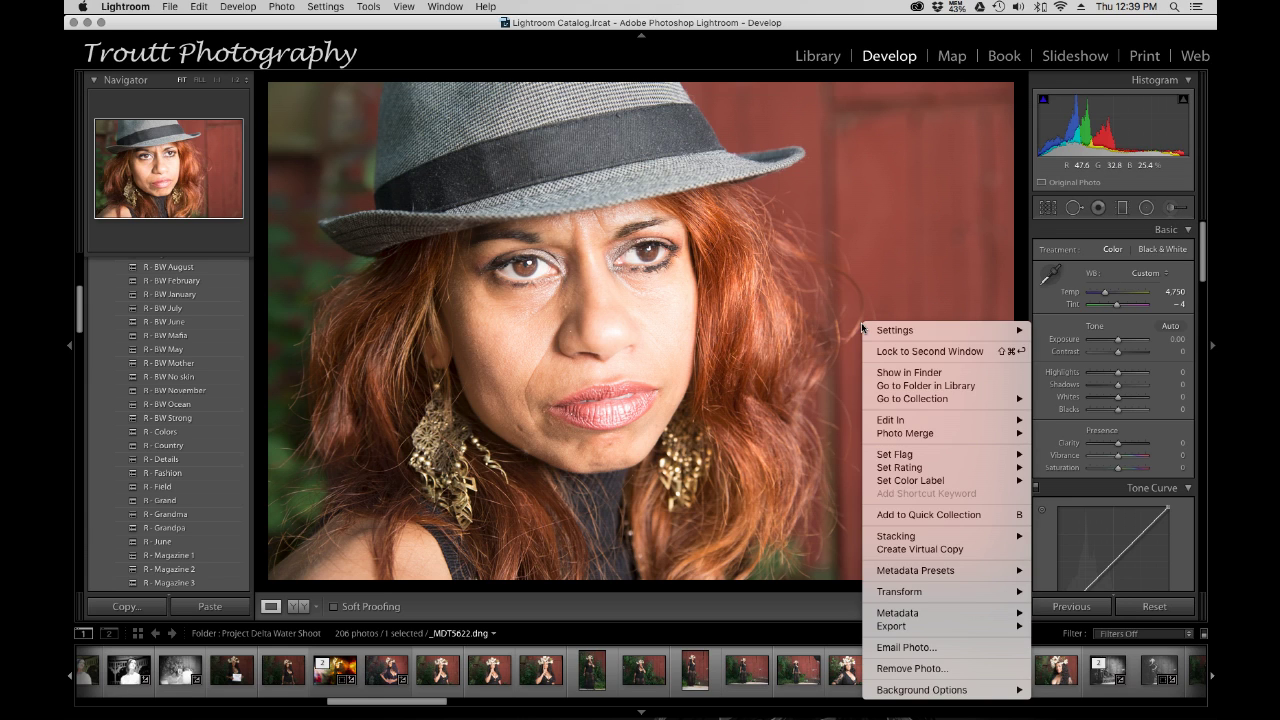
pyautogui.click(920, 424)
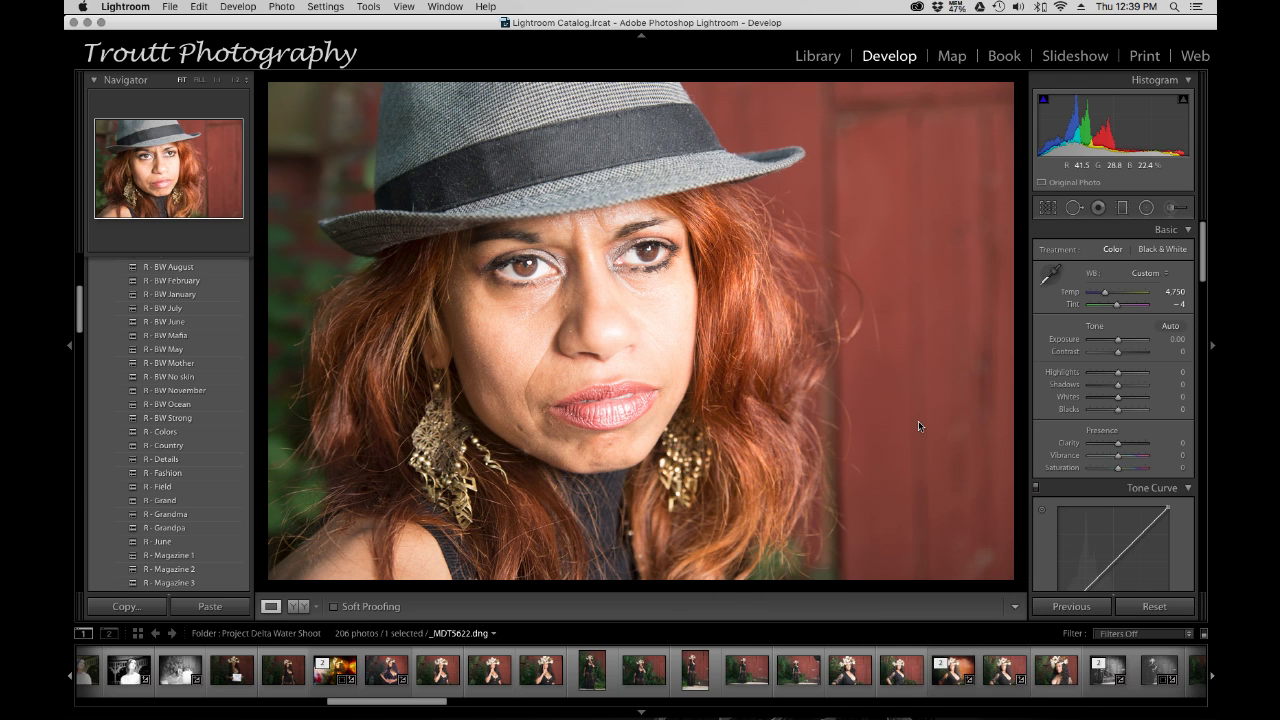
pyautogui.rightClick(918, 420)
pyautogui.moveTo(948, 434)
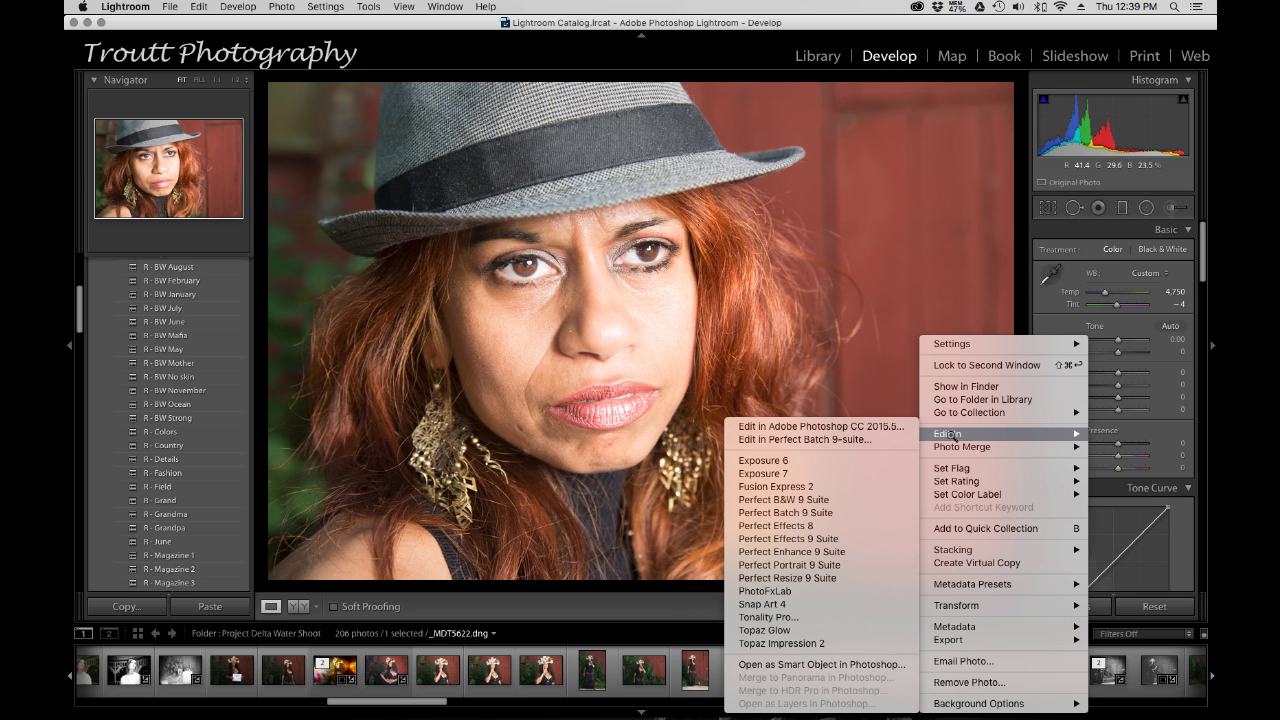
pyautogui.click(818, 426)
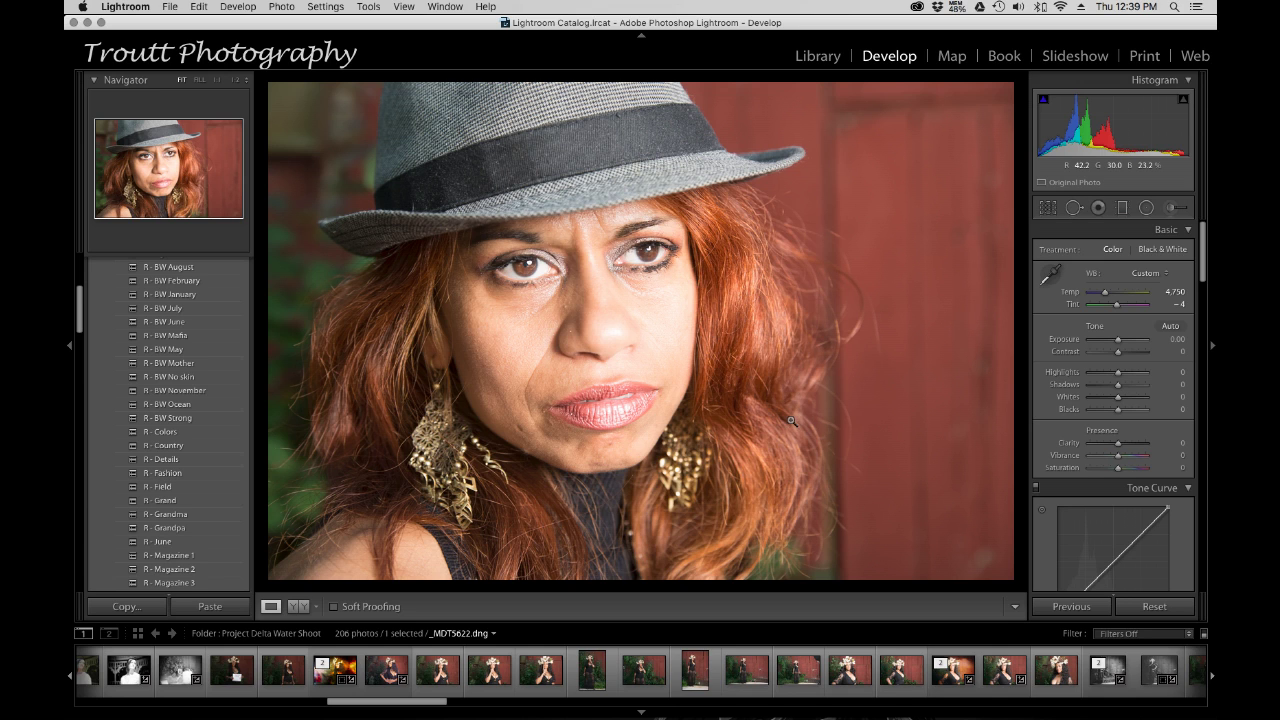
pyautogui.click(374, 704)
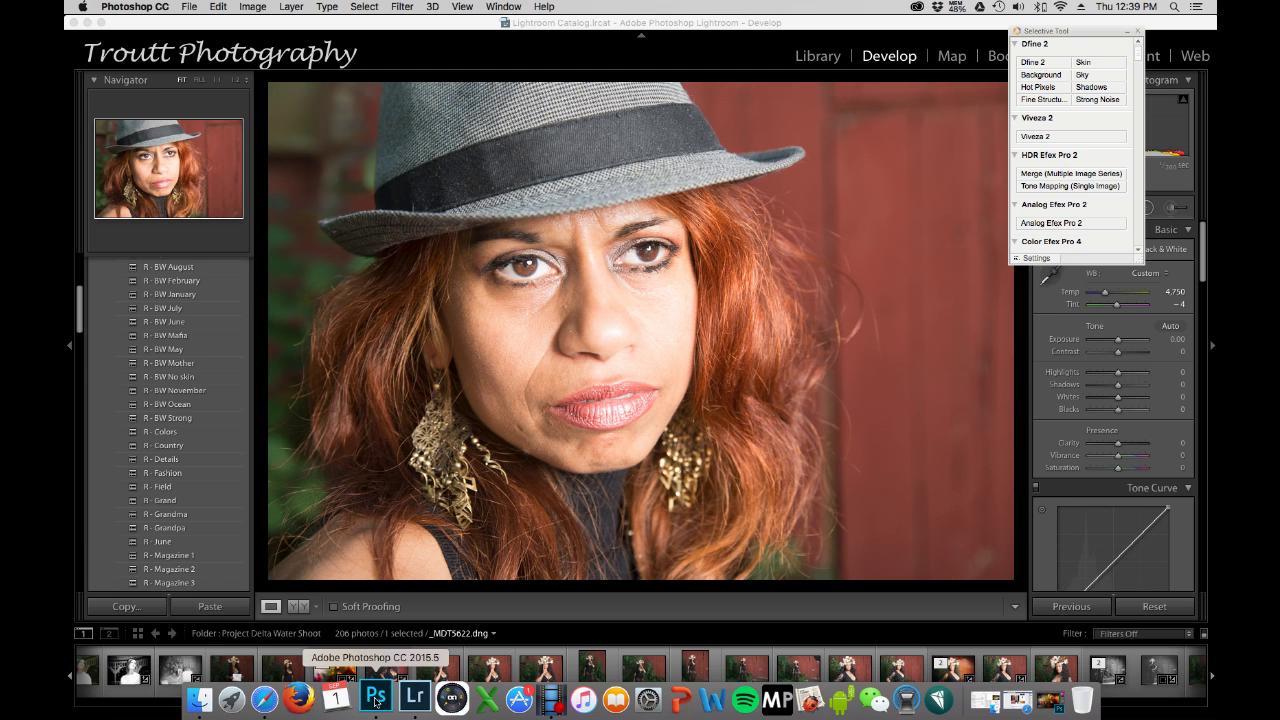
pyautogui.click(376, 702)
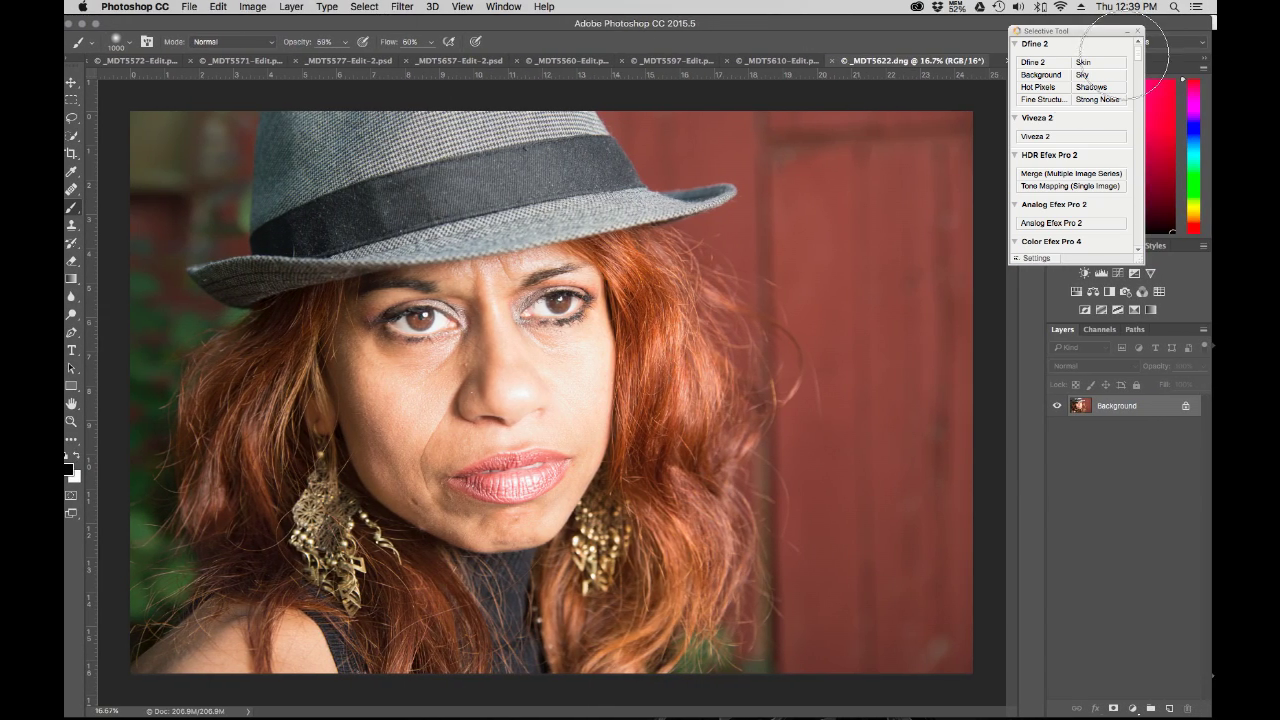
# Move the Selective Tool palette clear of the photo and launch the Analog Efex Pro 2 filter
pyautogui.moveTo(1058, 31); pyautogui.dragTo(1122, 20)
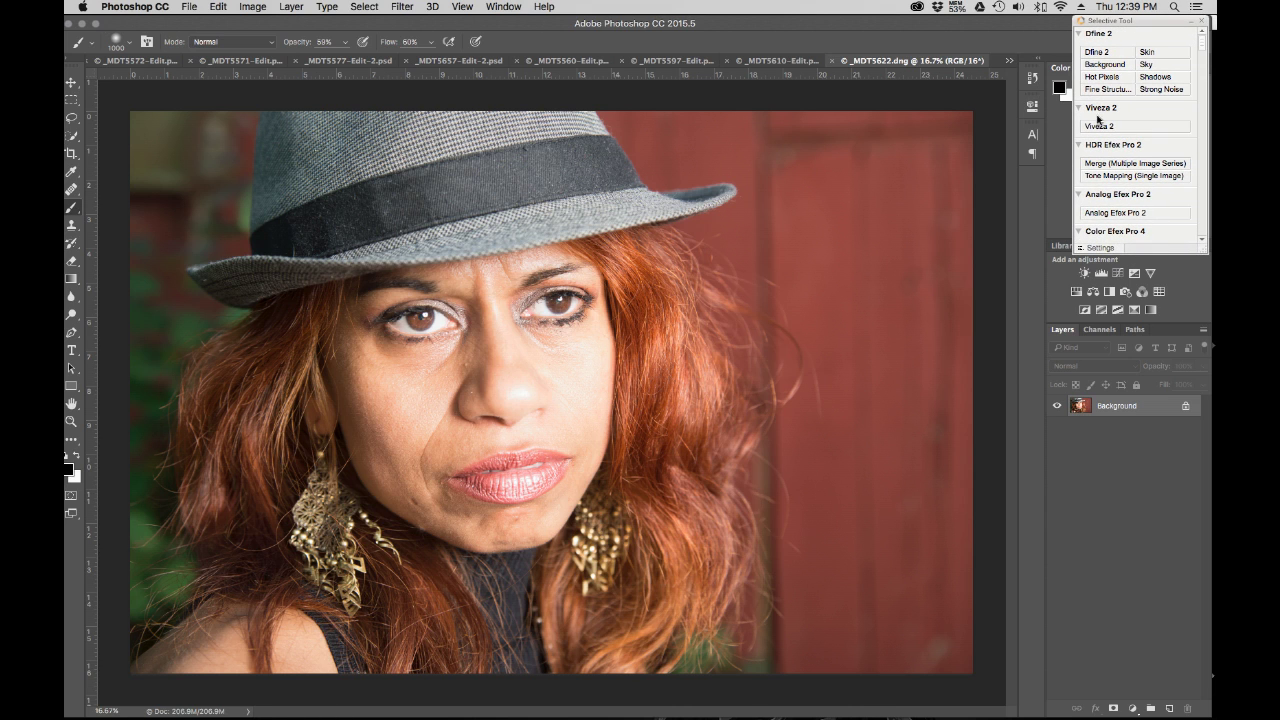
pyautogui.click(1114, 215)
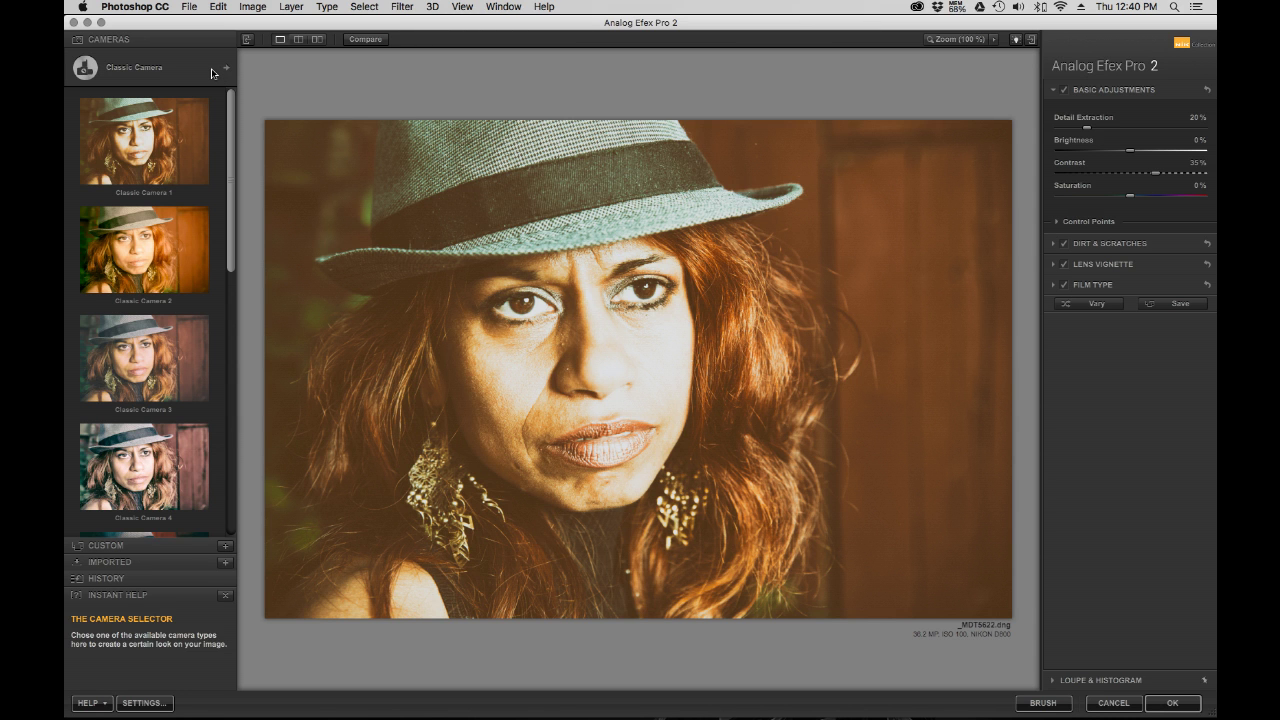
# Choose the Vintage Camera tool combination and apply the Vintage Camera 1 preset
pyautogui.click(212, 73)
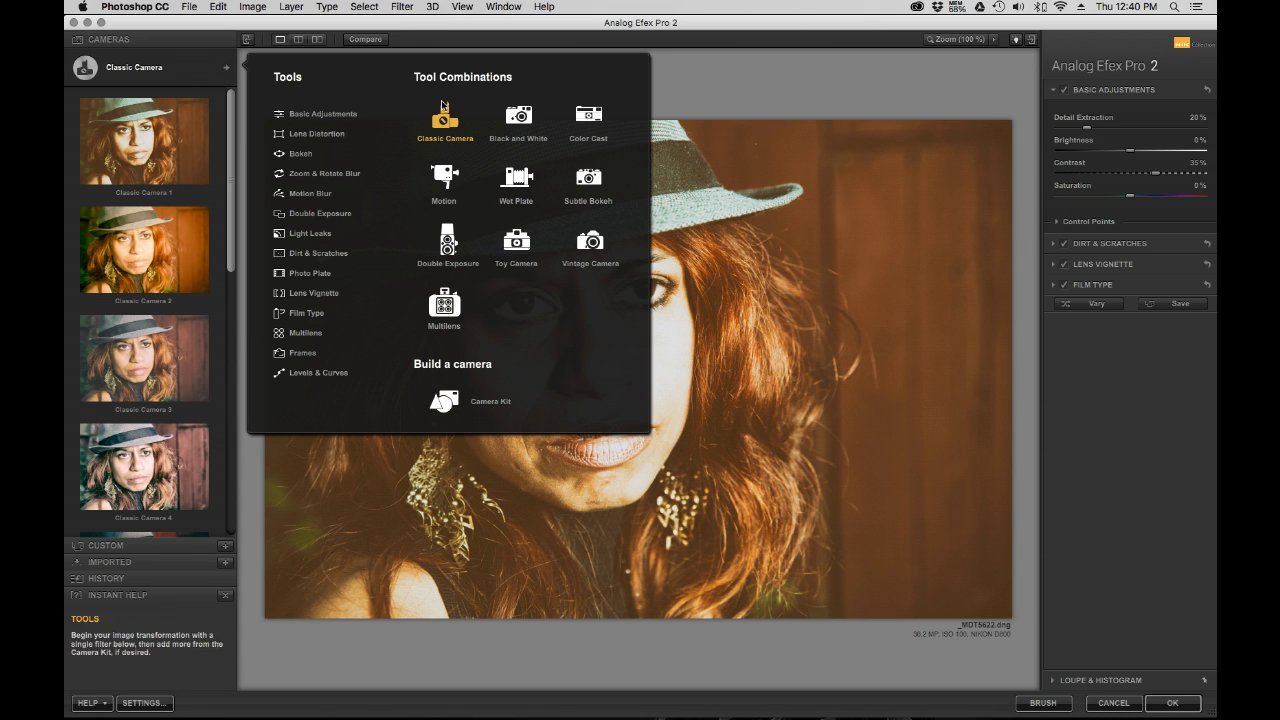
pyautogui.click(587, 238)
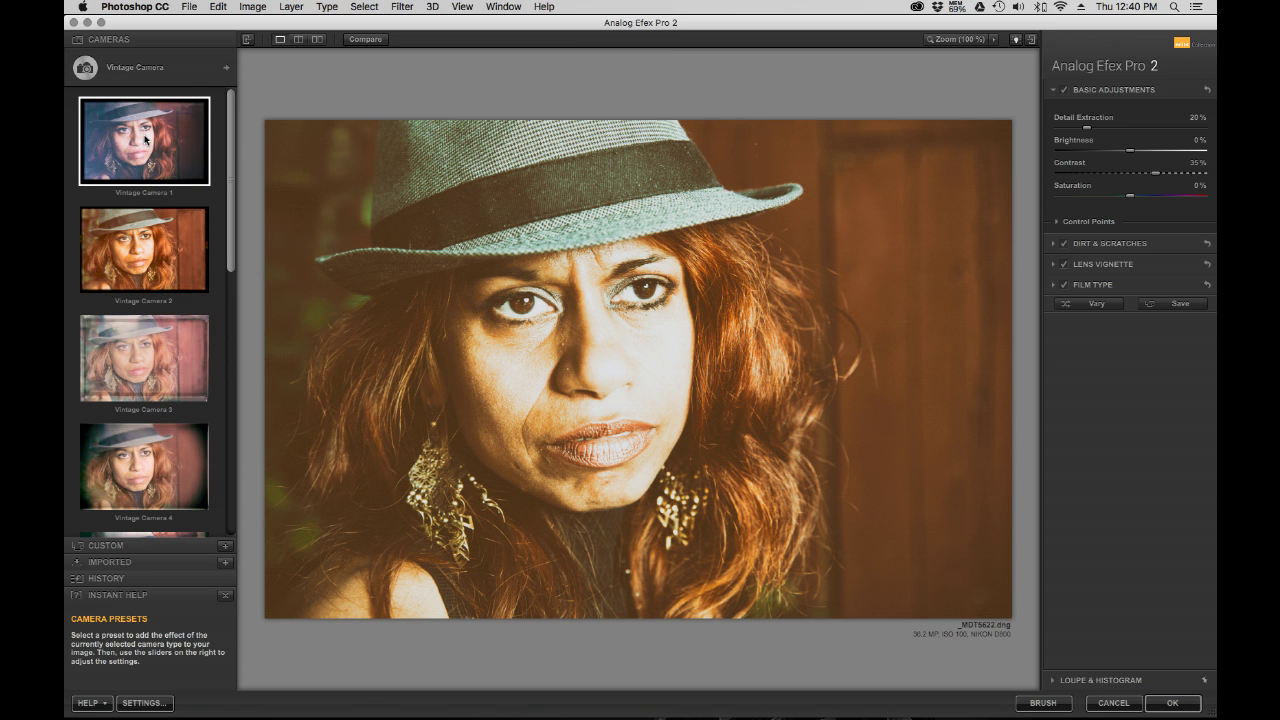
pyautogui.click(145, 140)
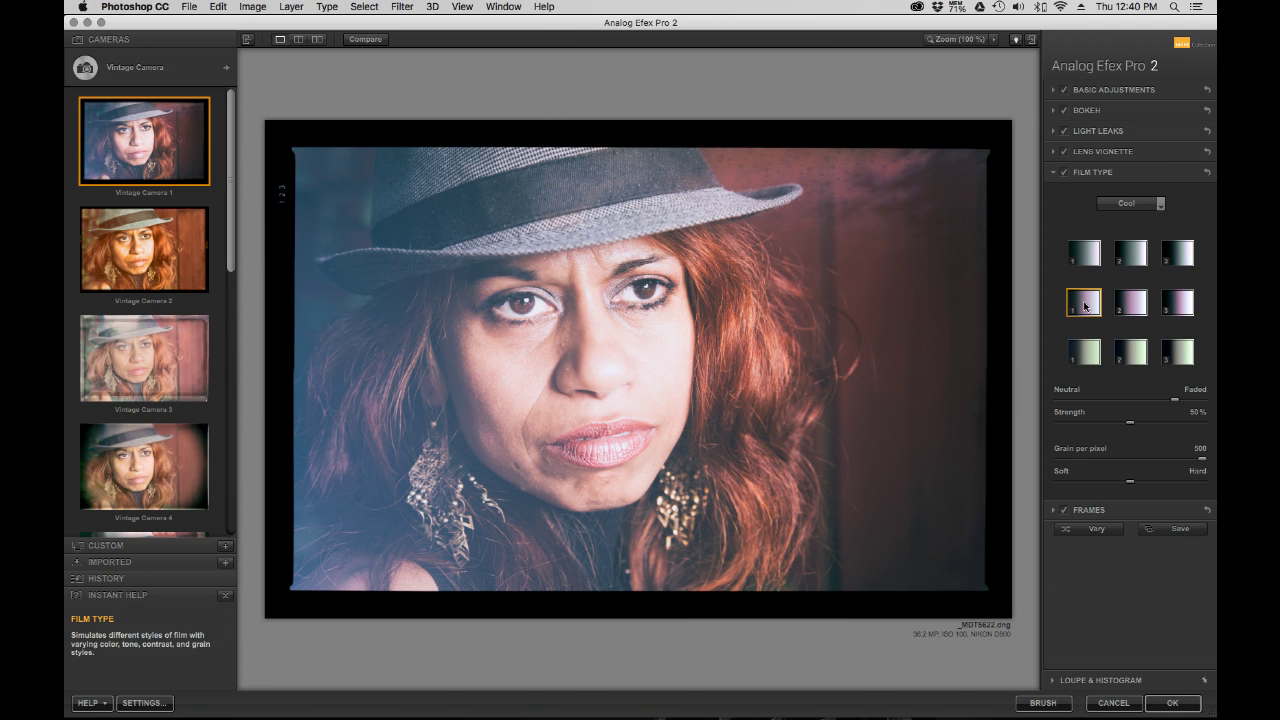
# Compare the portrait with and without the Lens Vignette filter, and turn off the Frames filter
pyautogui.click(1092, 174)
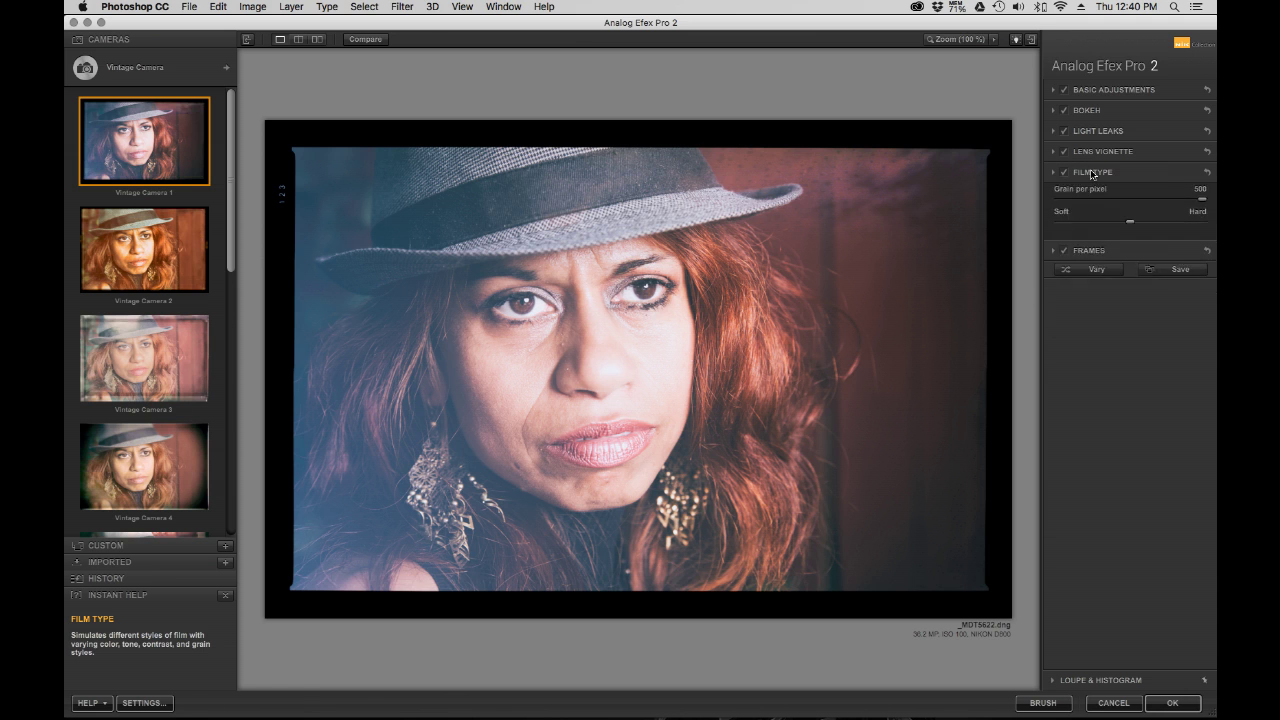
pyautogui.click(1064, 153)
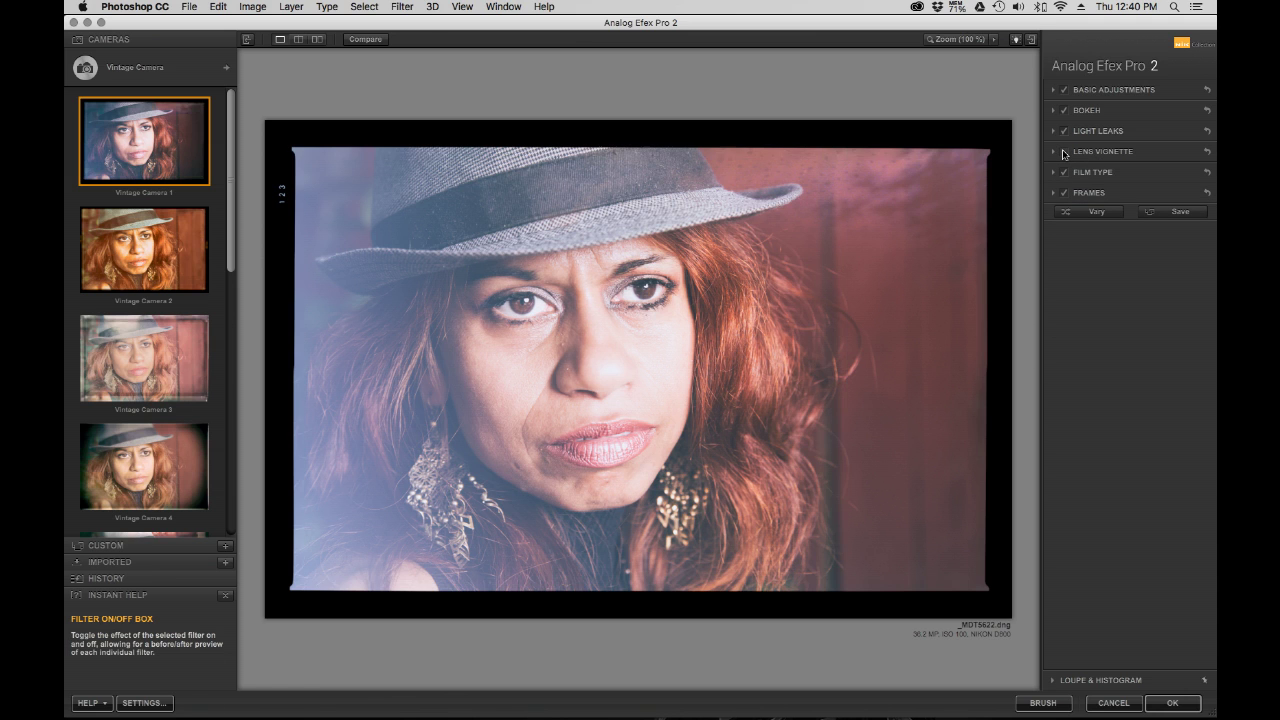
pyautogui.click(1064, 153)
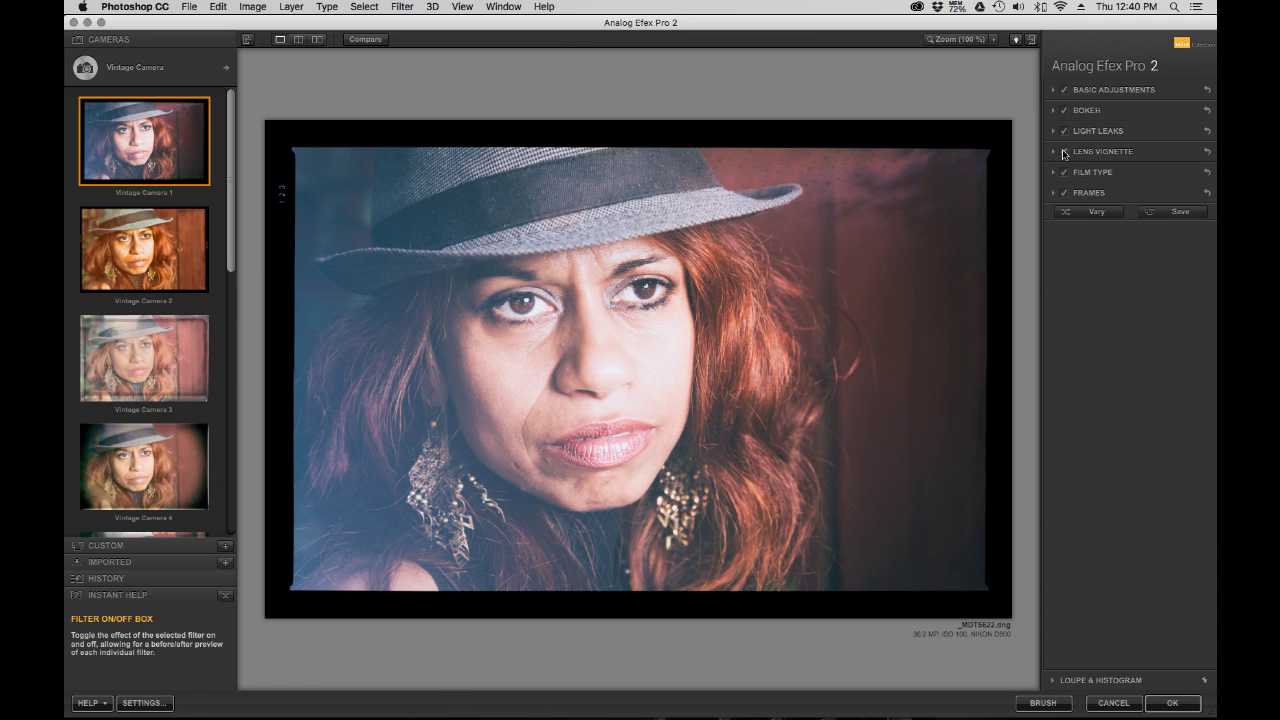
pyautogui.click(1064, 153)
pyautogui.click(1064, 153)
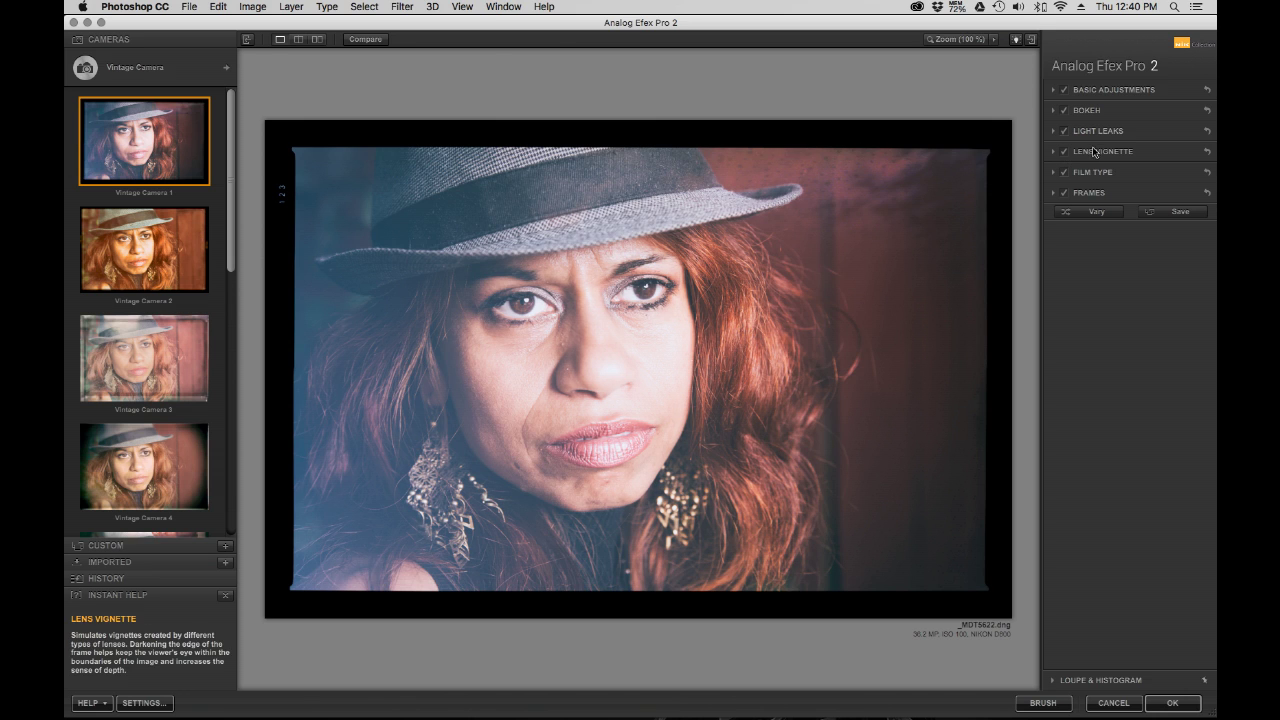
pyautogui.click(1064, 194)
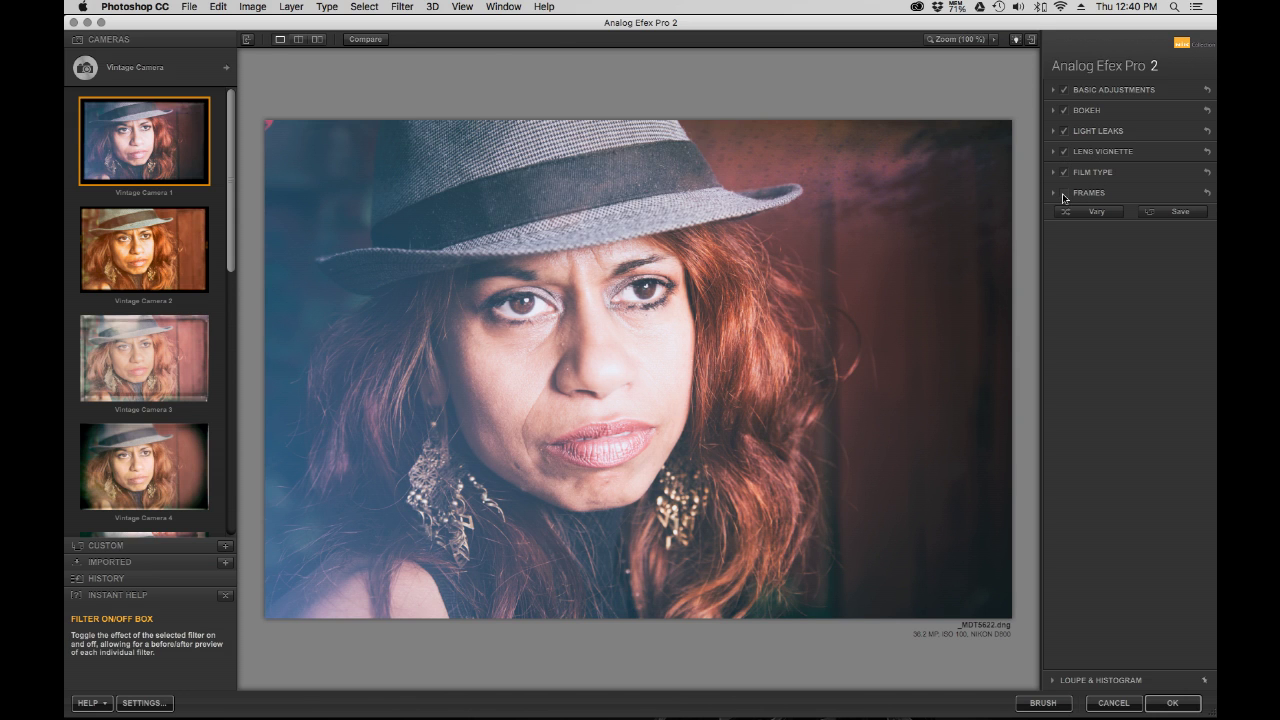
# Try repositioning the light leak by moving its placement control around the hair beside the earring
pyautogui.click(1115, 133)
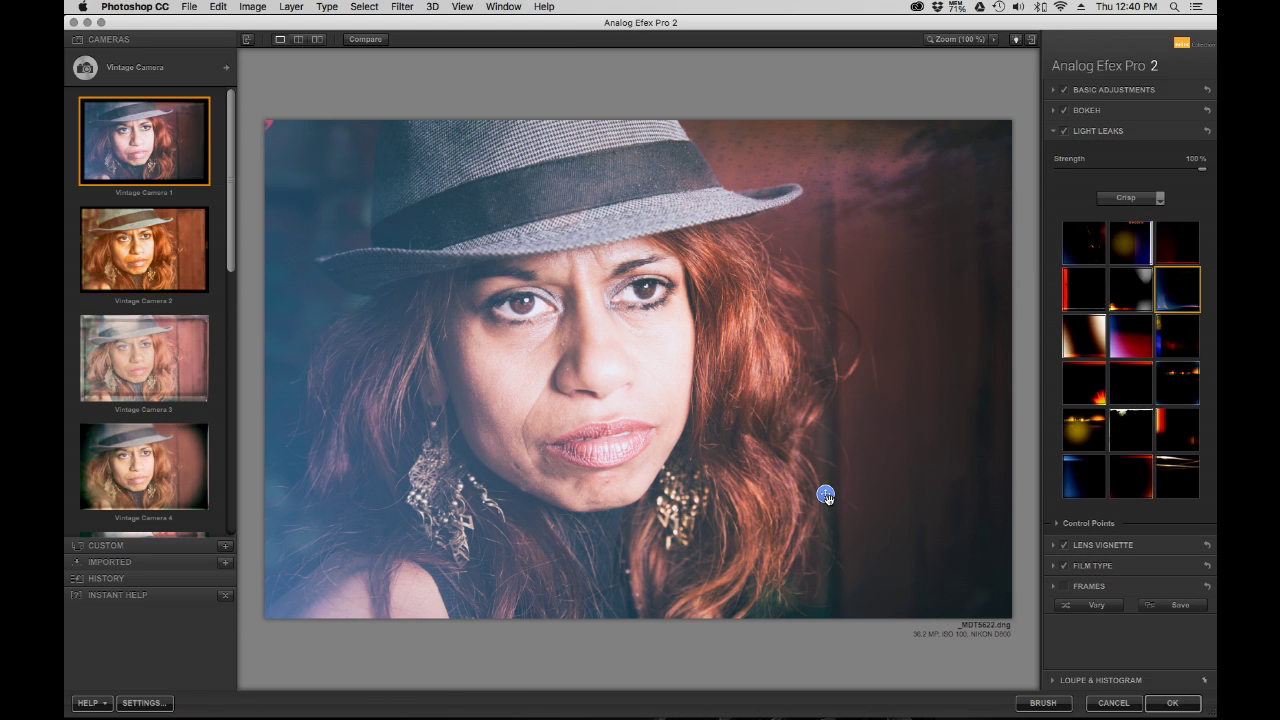
pyautogui.moveTo(829, 500); pyautogui.dragTo(845, 531)
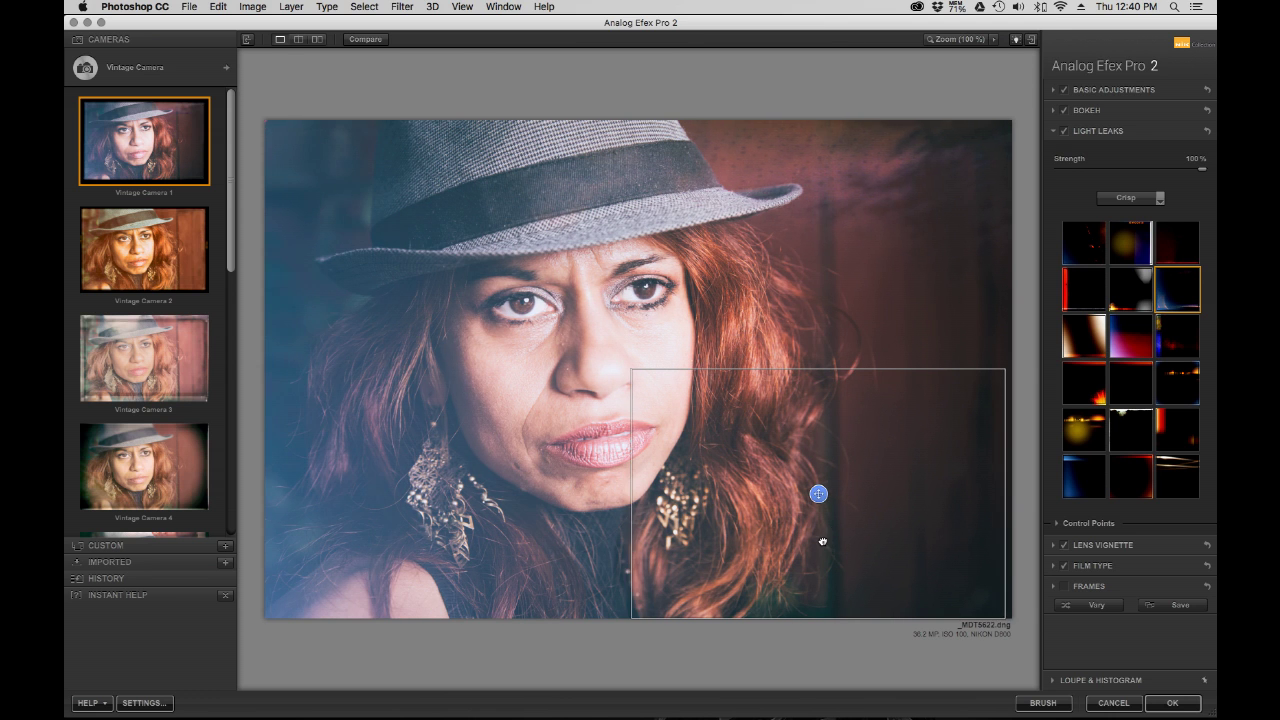
pyautogui.moveTo(839, 502); pyautogui.dragTo(836, 471)
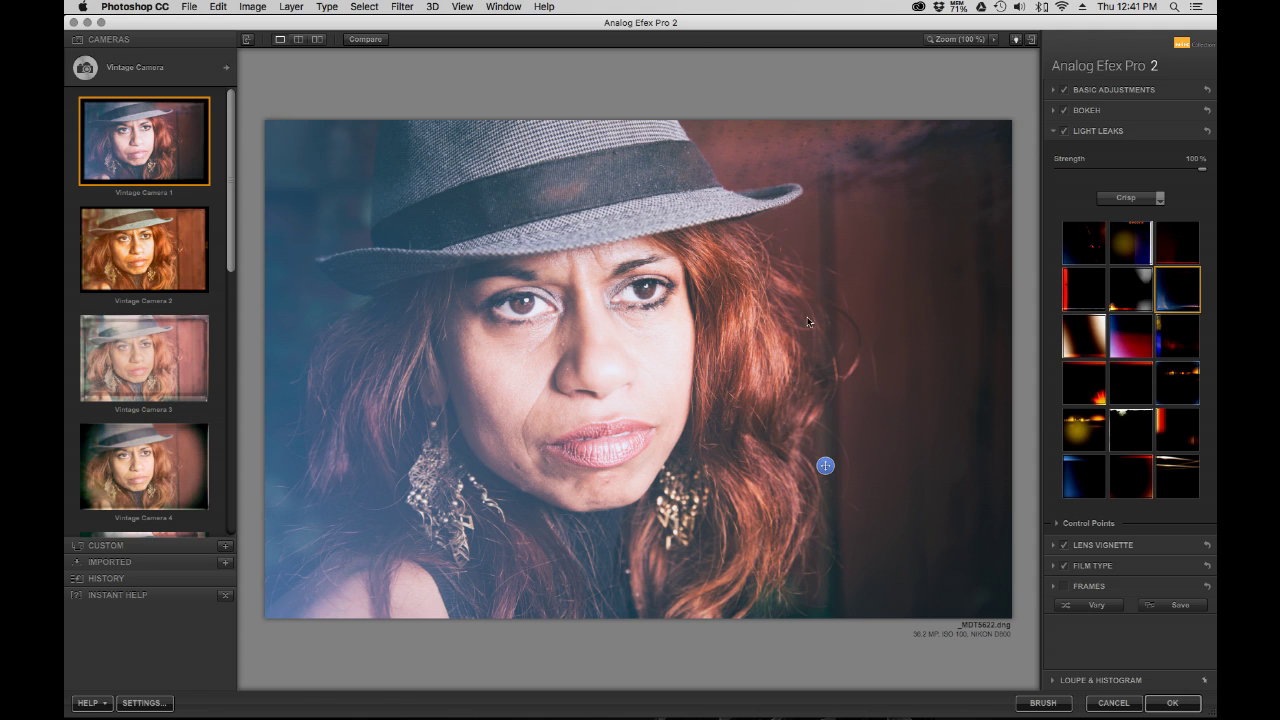
pyautogui.moveTo(824, 465); pyautogui.dragTo(819, 467)
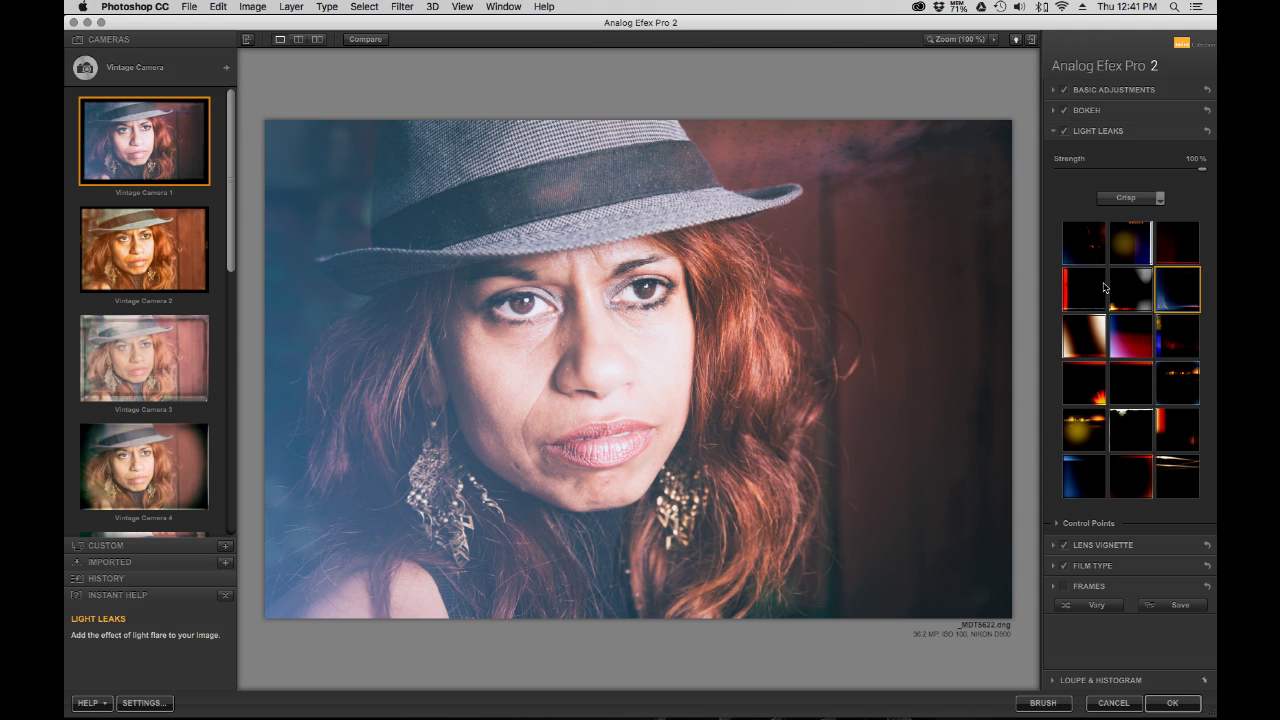
# Try out several other Crisp light leak textures on the portrait
pyautogui.click(1100, 131)
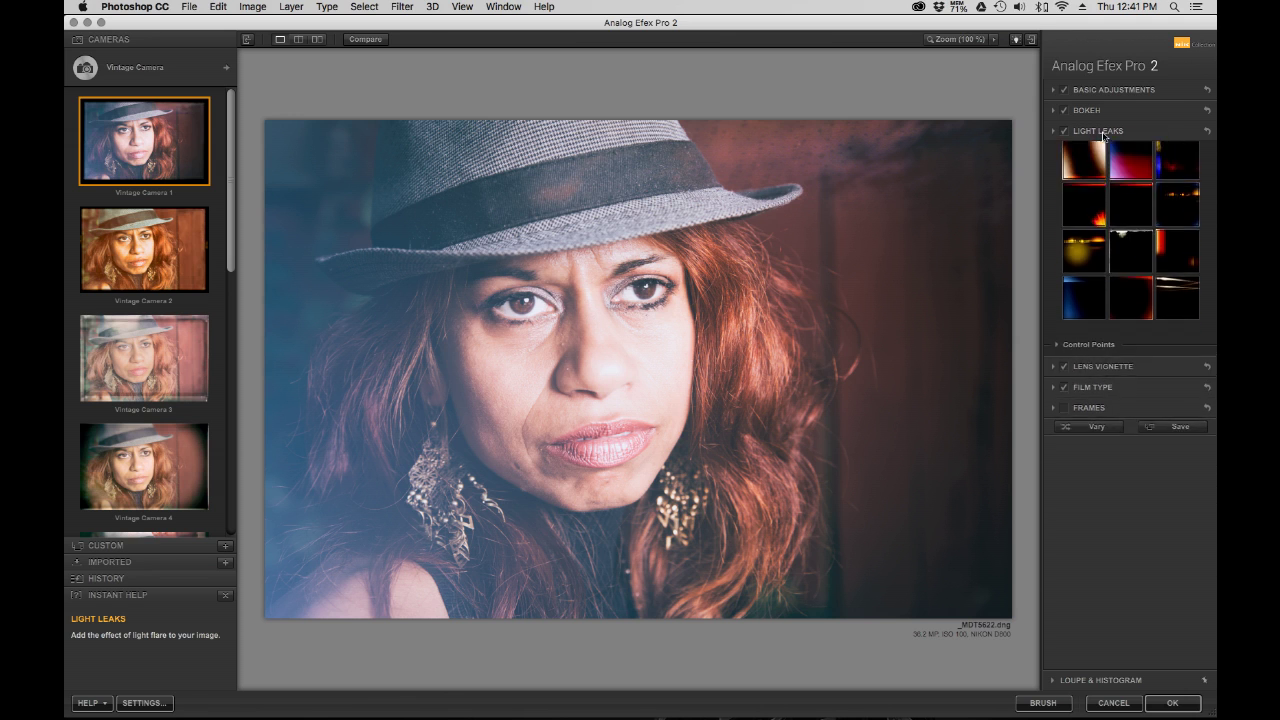
pyautogui.click(1100, 131)
pyautogui.click(1120, 288)
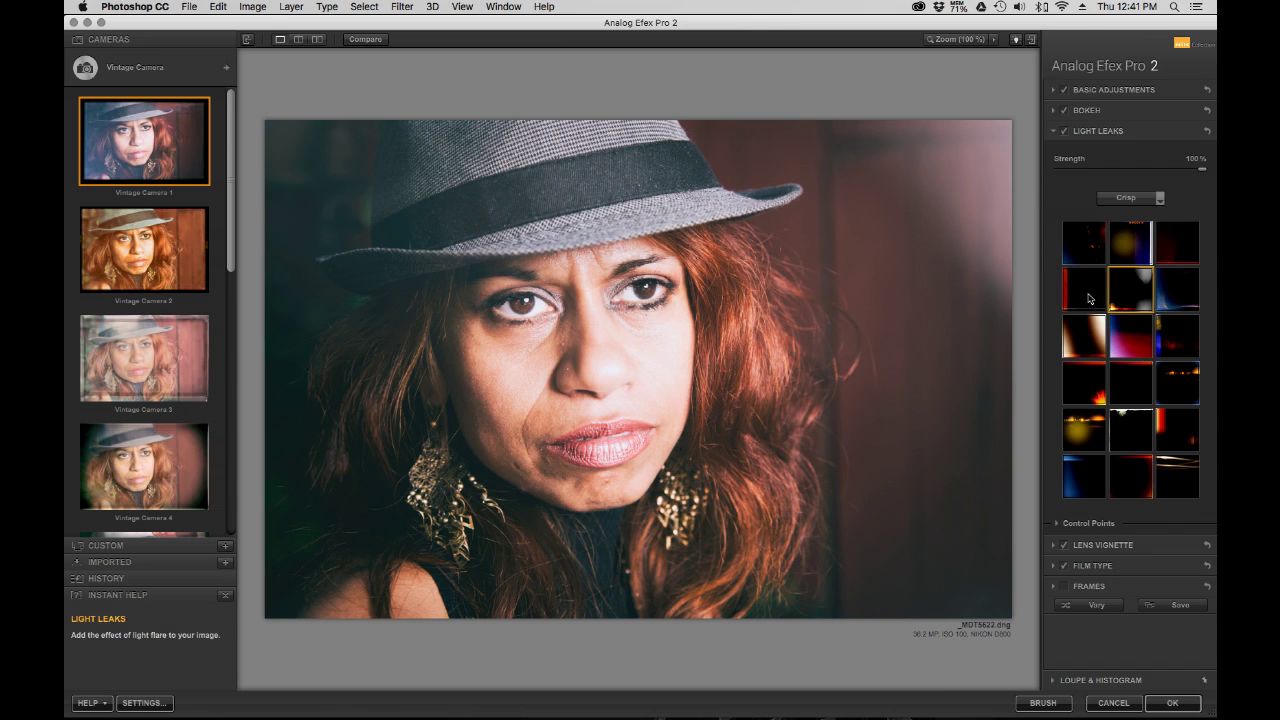
pyautogui.click(1089, 298)
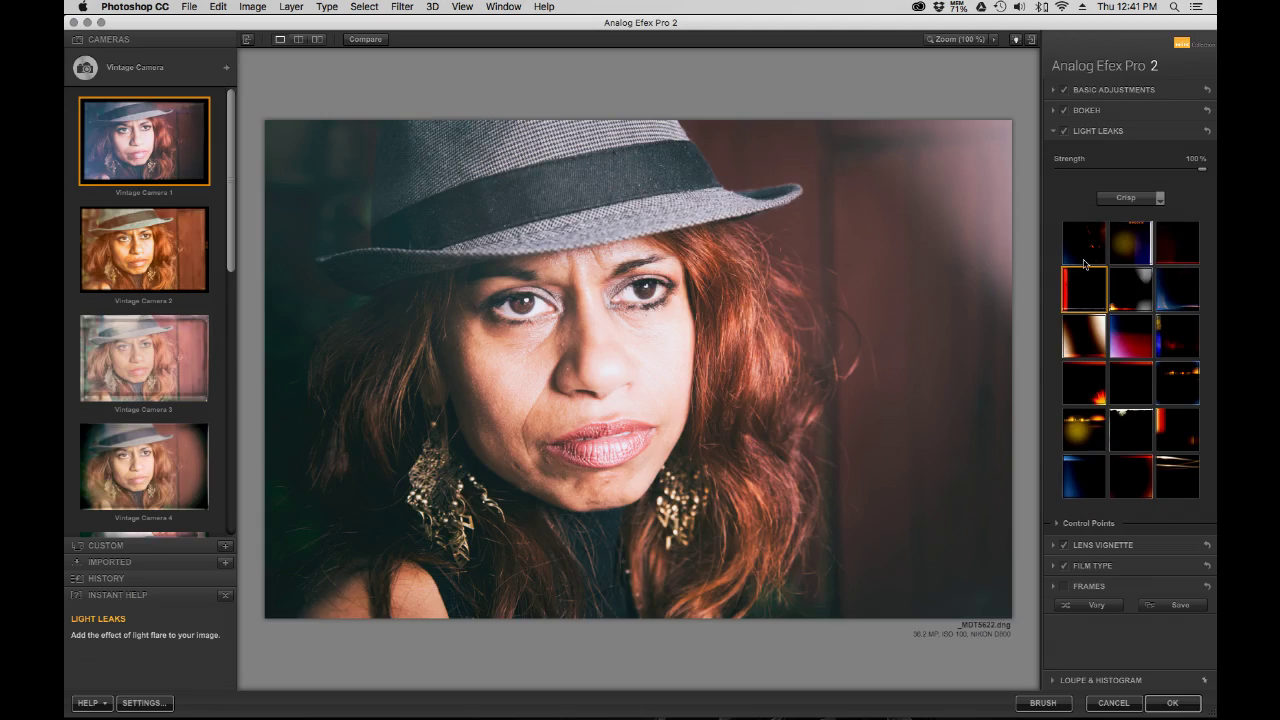
pyautogui.click(1084, 243)
pyautogui.click(1135, 247)
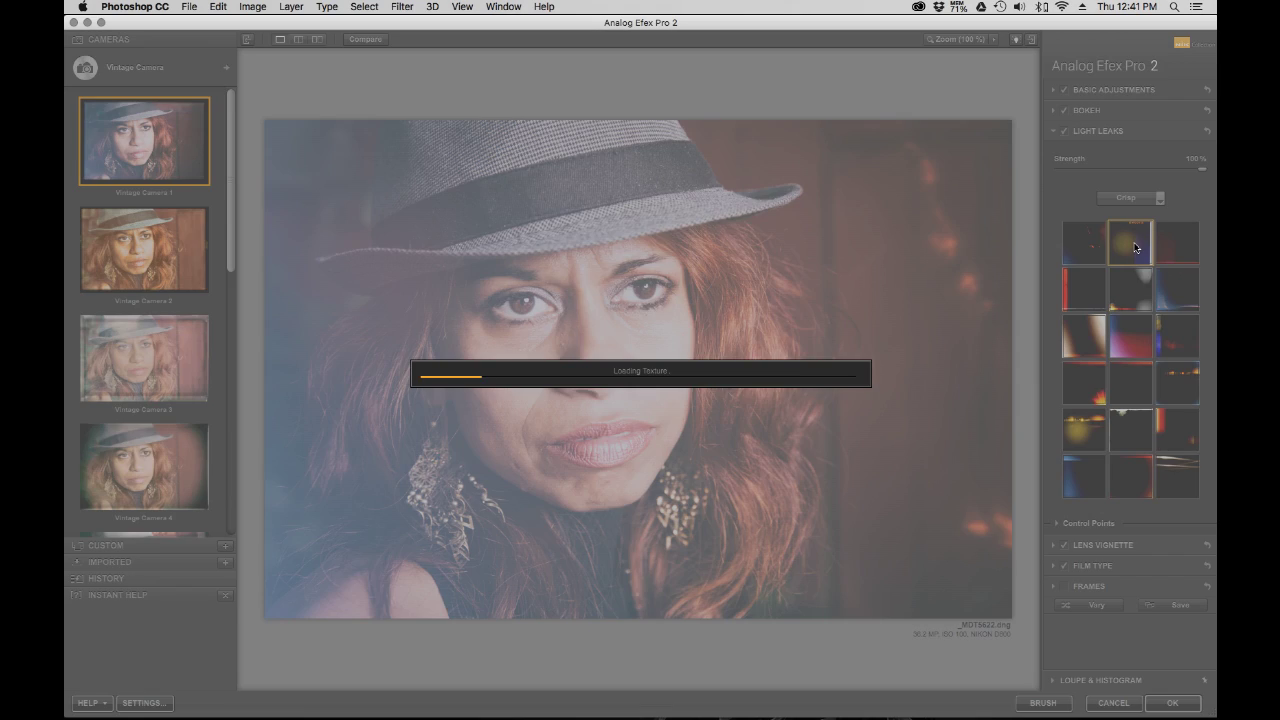
# Apply the first Crisp light leak texture and move its placement point up over the hair beside the face
pyautogui.click(1091, 253)
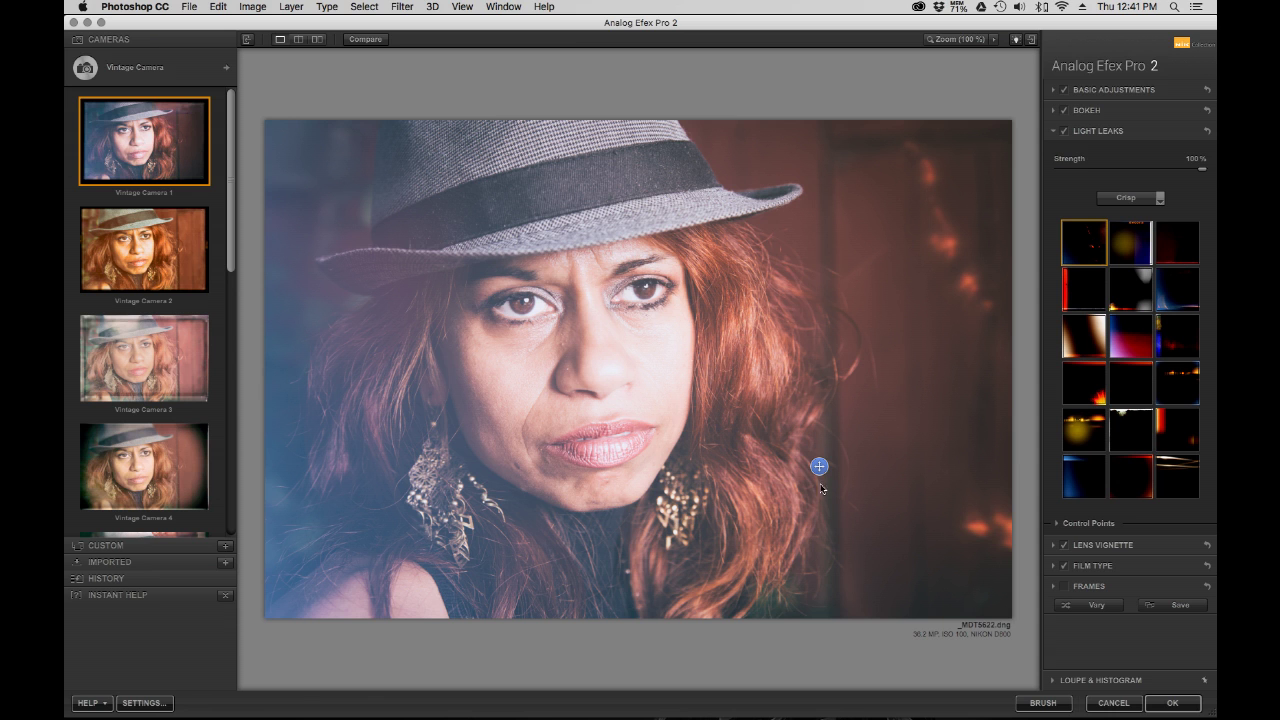
pyautogui.moveTo(819, 466); pyautogui.dragTo(739, 316)
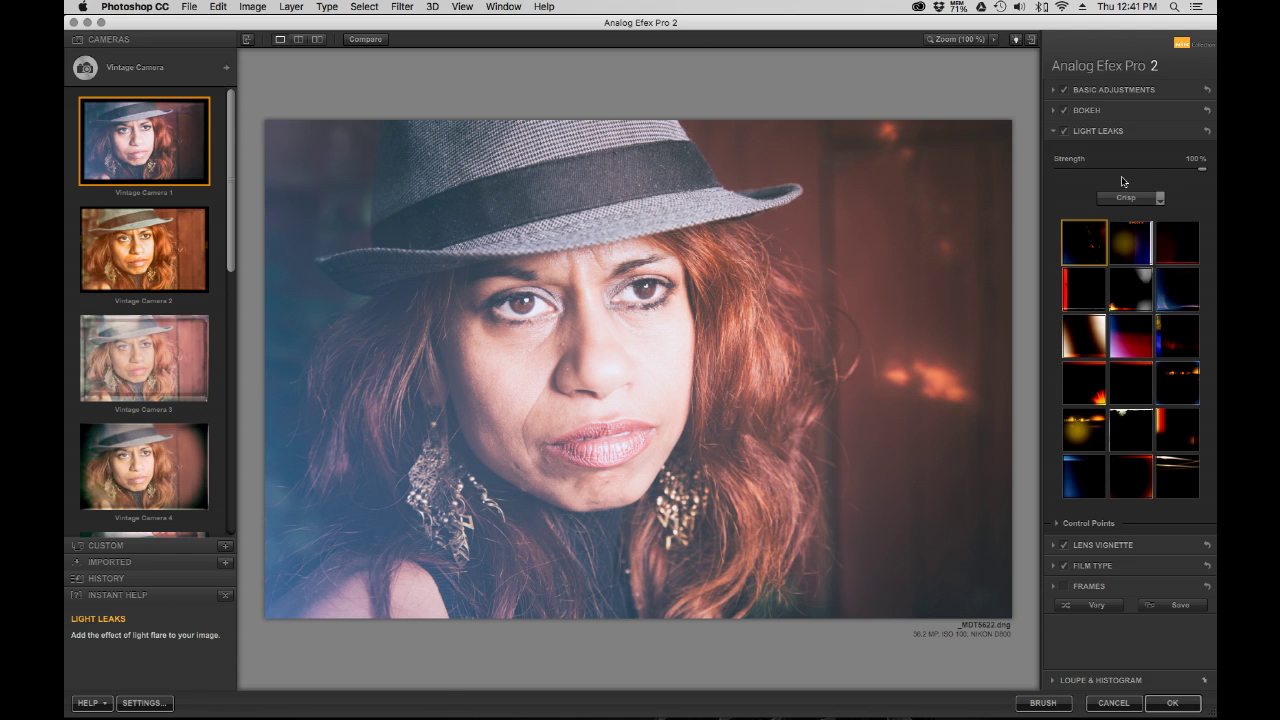
pyautogui.click(1103, 133)
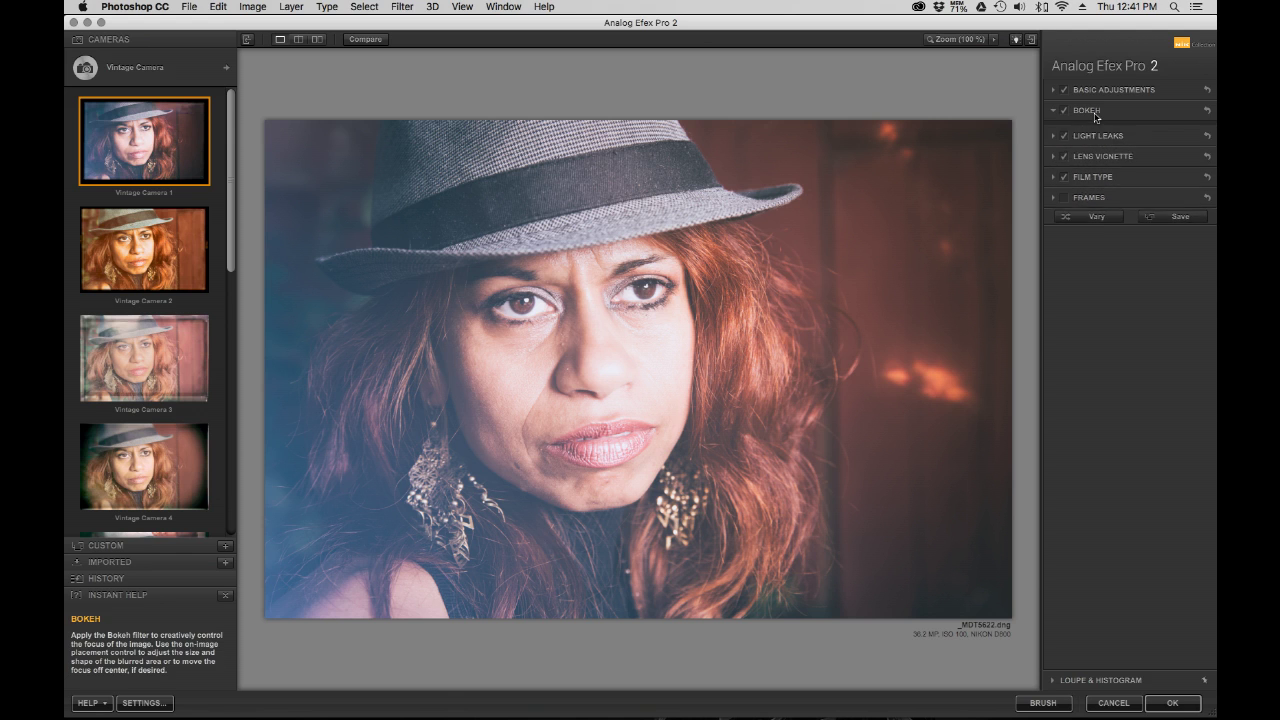
# Set the Bokeh blur strength to 15% and center the focus area on the nose, resizing its protected center to about 27%, 25%
pyautogui.click(1083, 112)
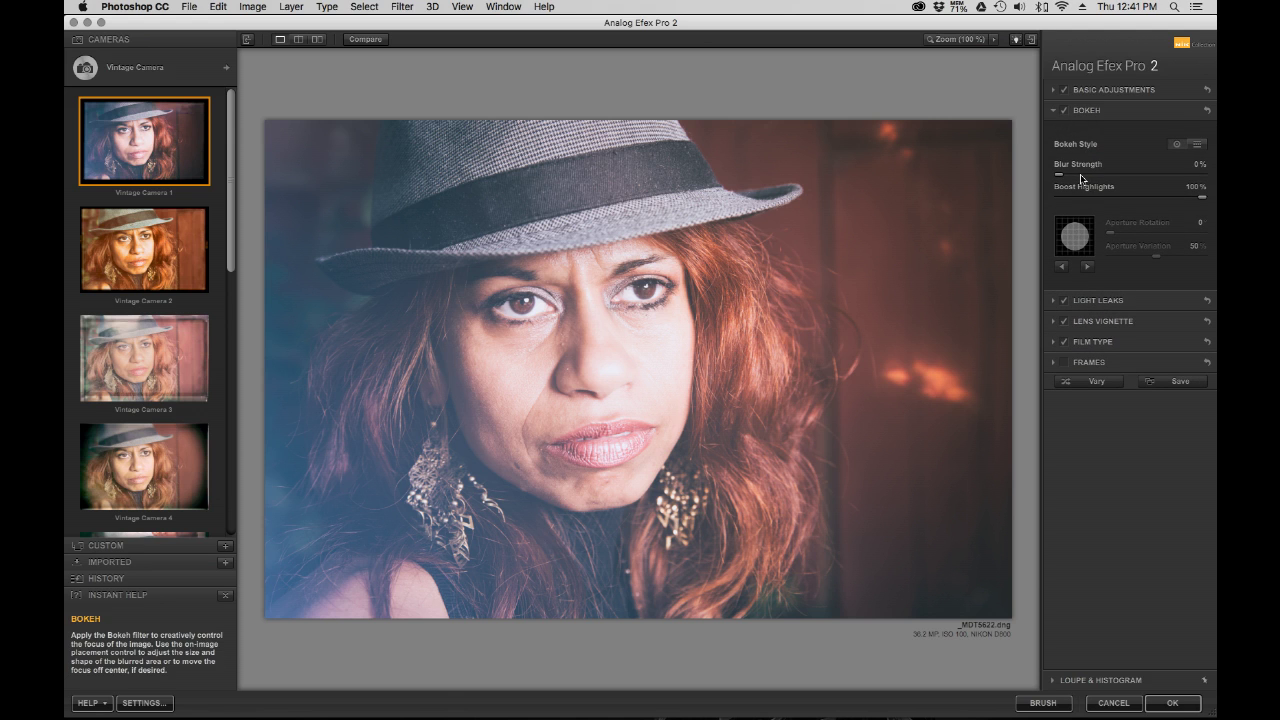
pyautogui.click(1079, 175)
pyautogui.moveTo(636, 370); pyautogui.dragTo(577, 331)
pyautogui.moveTo(579, 461); pyautogui.dragTo(579, 450)
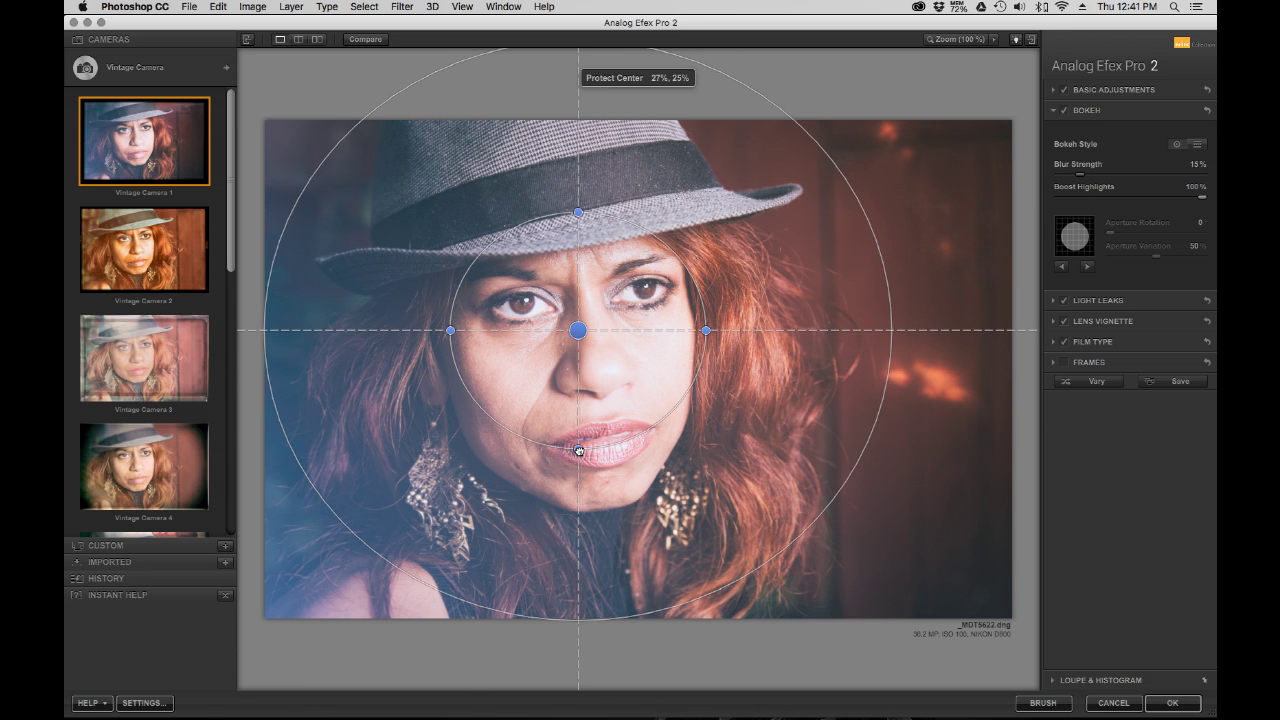
# Increase the Bokeh blur strength, stretch the focus area vertically and move its center up between the eyes
pyautogui.click(1116, 177)
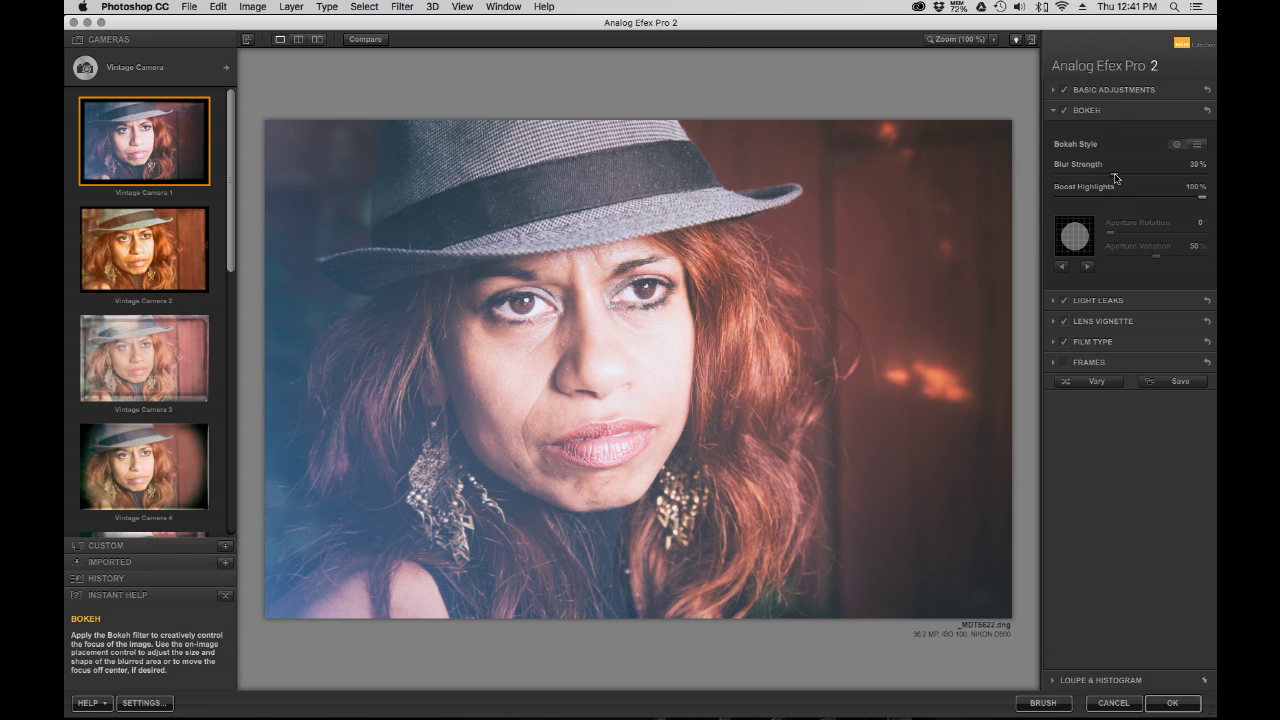
pyautogui.moveTo(1117, 178)
pyautogui.mouseDown()
pyautogui.moveTo(1129, 181)
pyautogui.moveTo(1116, 178)
pyautogui.mouseUp()
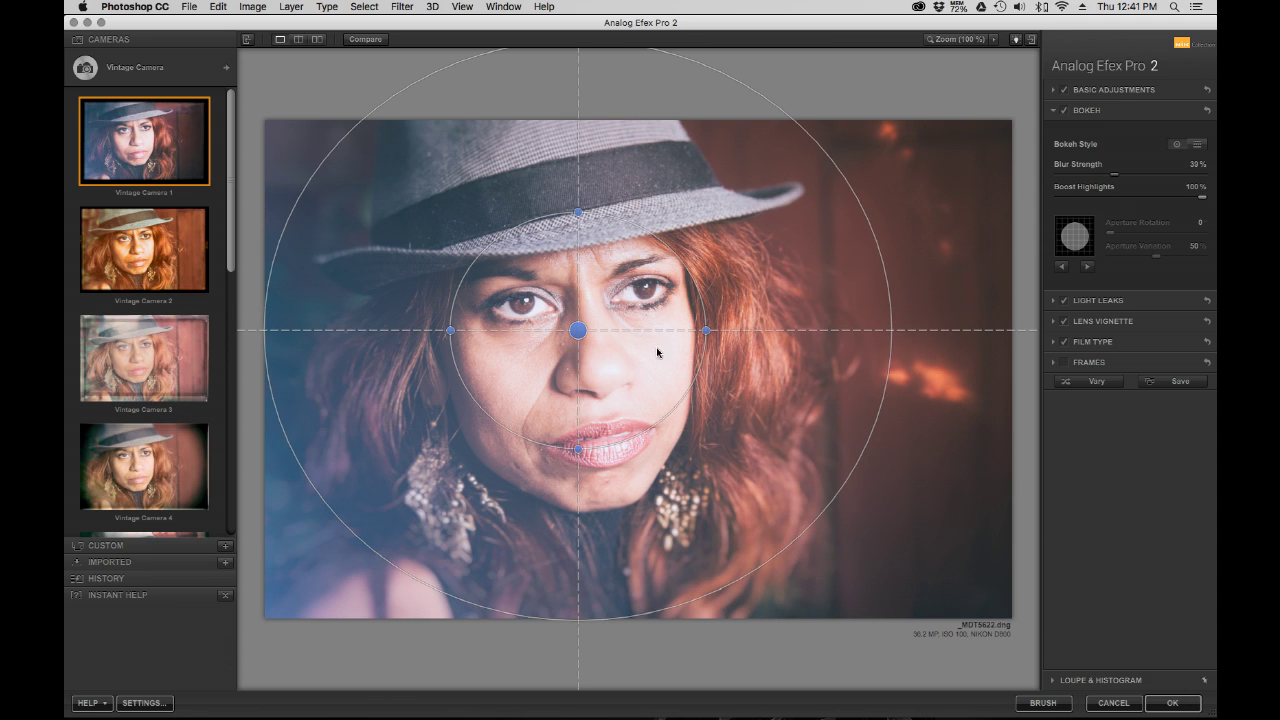
pyautogui.moveTo(575, 446); pyautogui.dragTo(578, 497)
pyautogui.moveTo(578, 330); pyautogui.dragTo(604, 289)
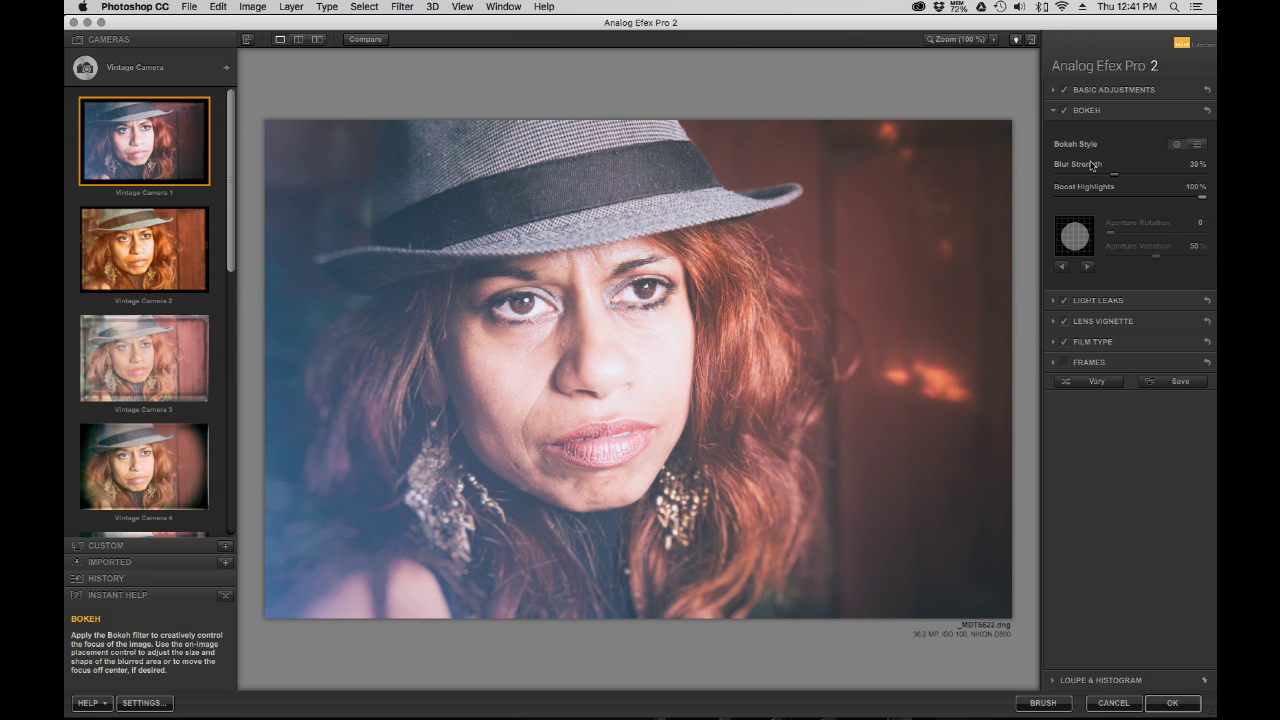
# Try stronger and weaker Bokeh blur on the portrait and settle on a blur strength of 43%
pyautogui.moveTo(1124, 176); pyautogui.dragTo(1151, 177)
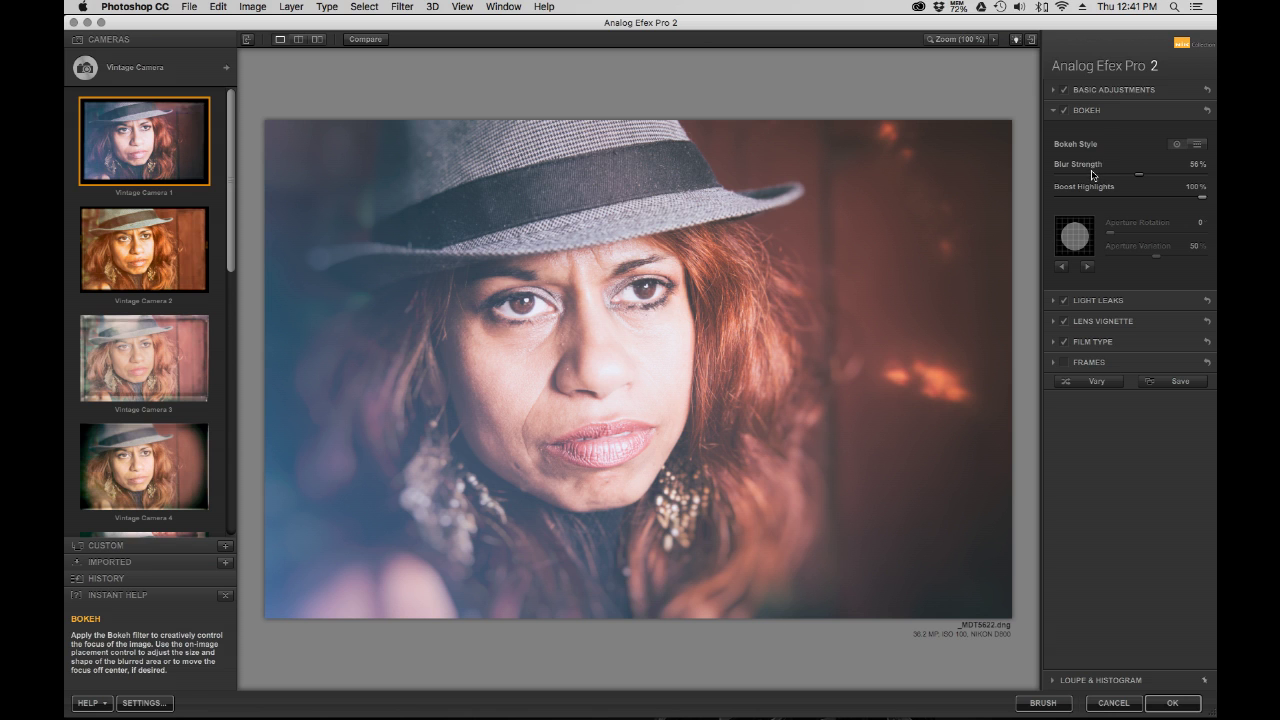
pyautogui.click(1106, 175)
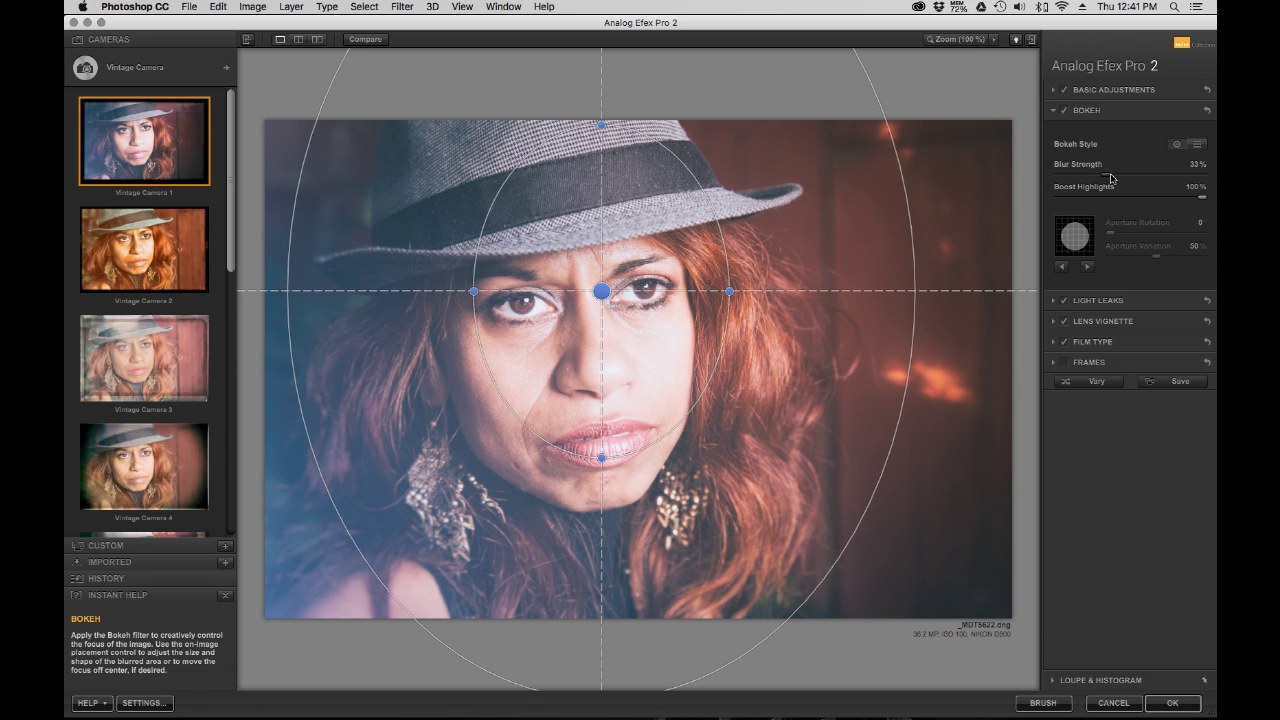
pyautogui.moveTo(1111, 177); pyautogui.dragTo(1125, 177)
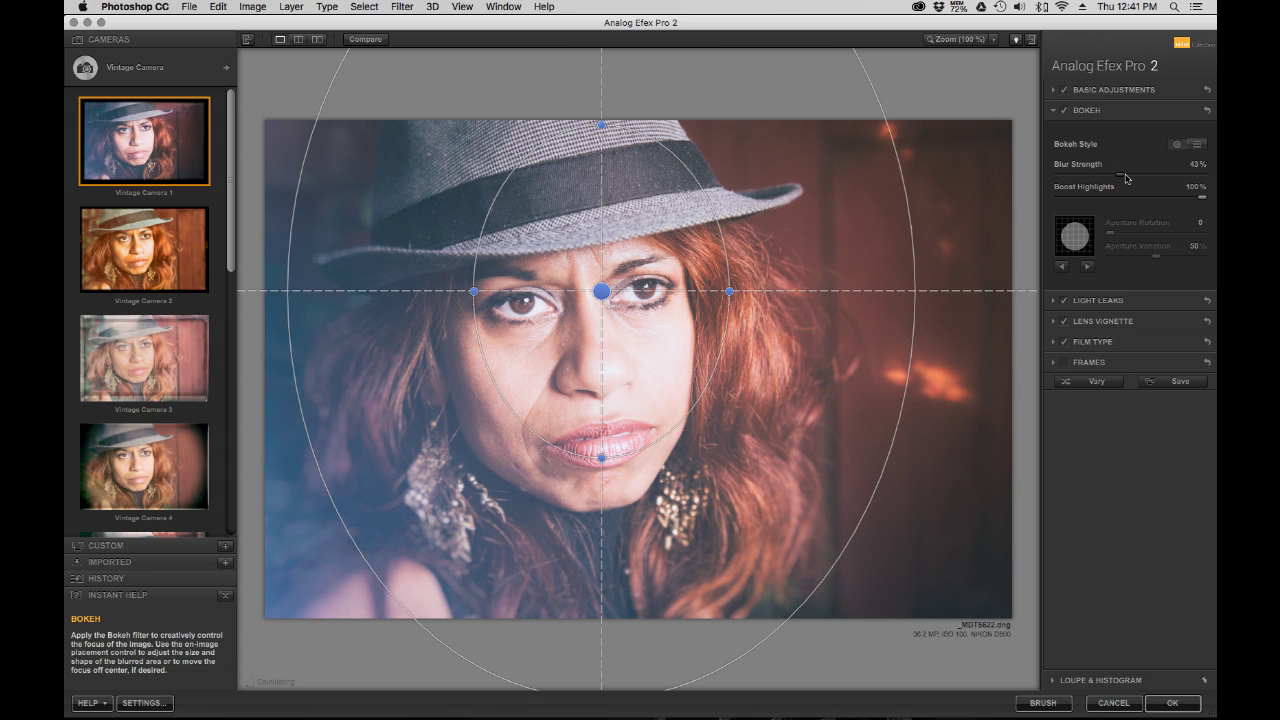
pyautogui.click(1100, 111)
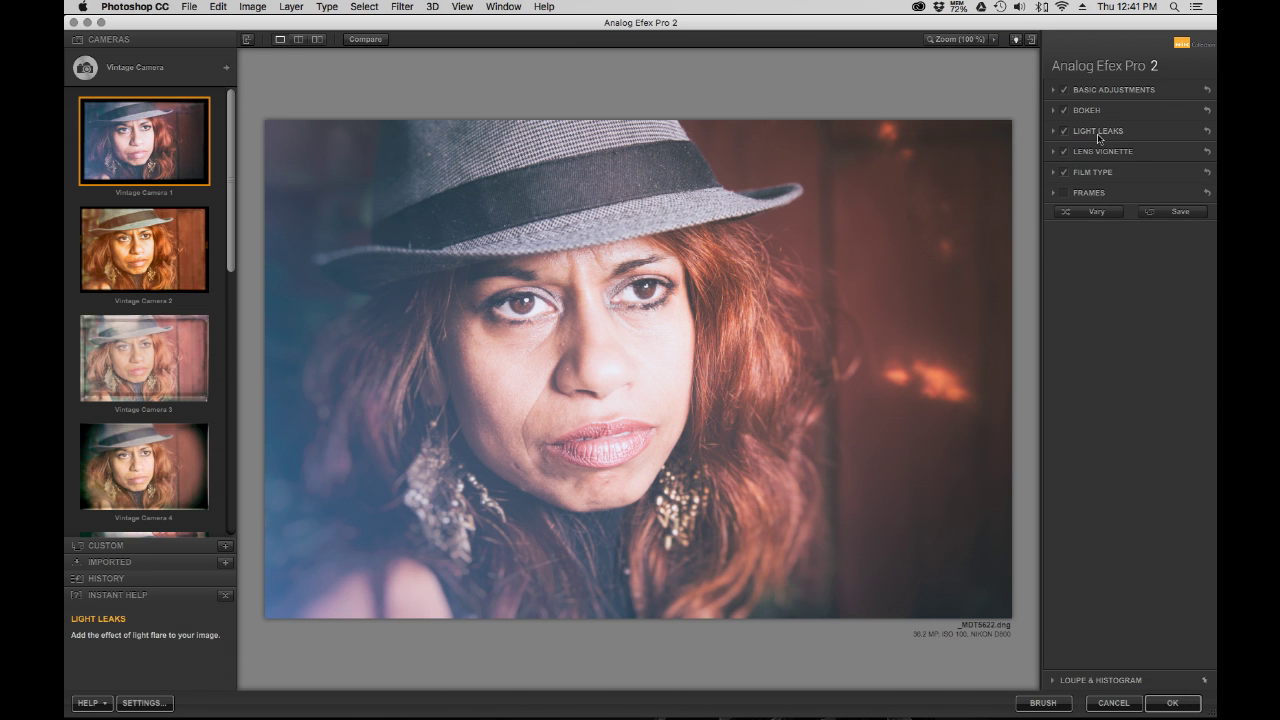
# Compare the portrait with and without the Light Leaks filter, and leave the filter turned off
pyautogui.click(1100, 133)
pyautogui.click(1066, 133)
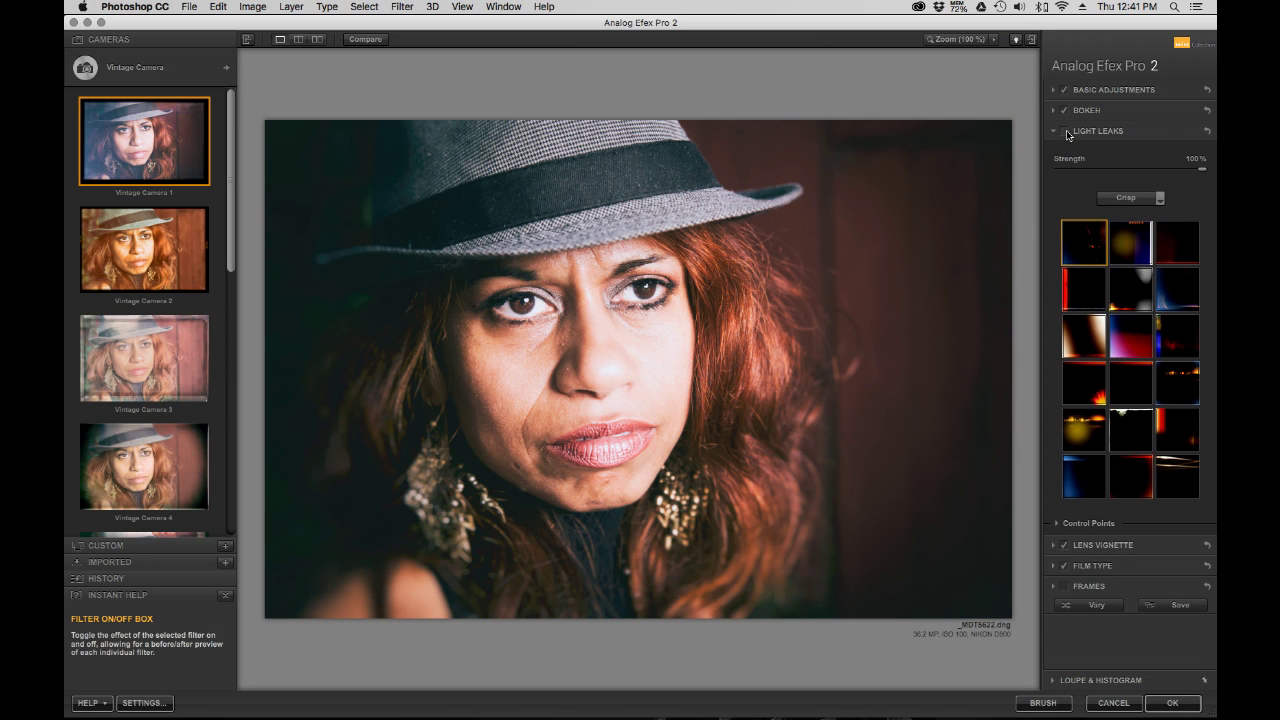
pyautogui.click(1067, 132)
pyautogui.click(1067, 132)
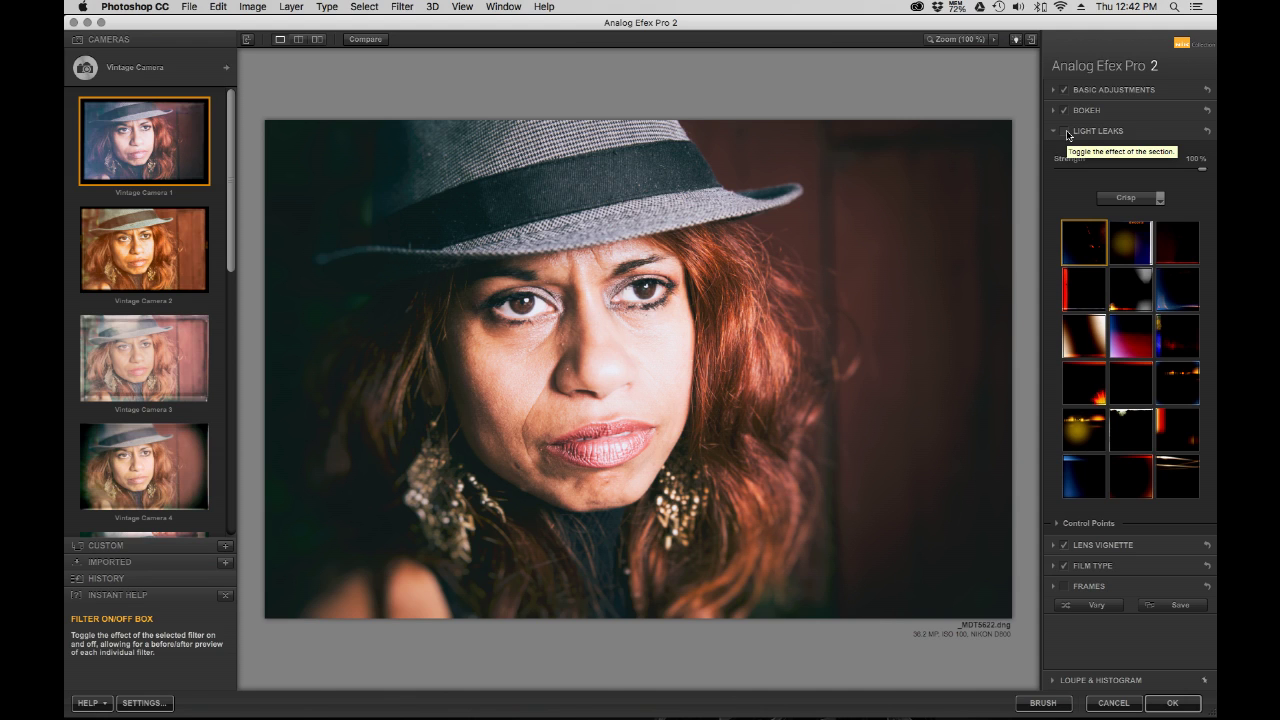
pyautogui.click(1100, 131)
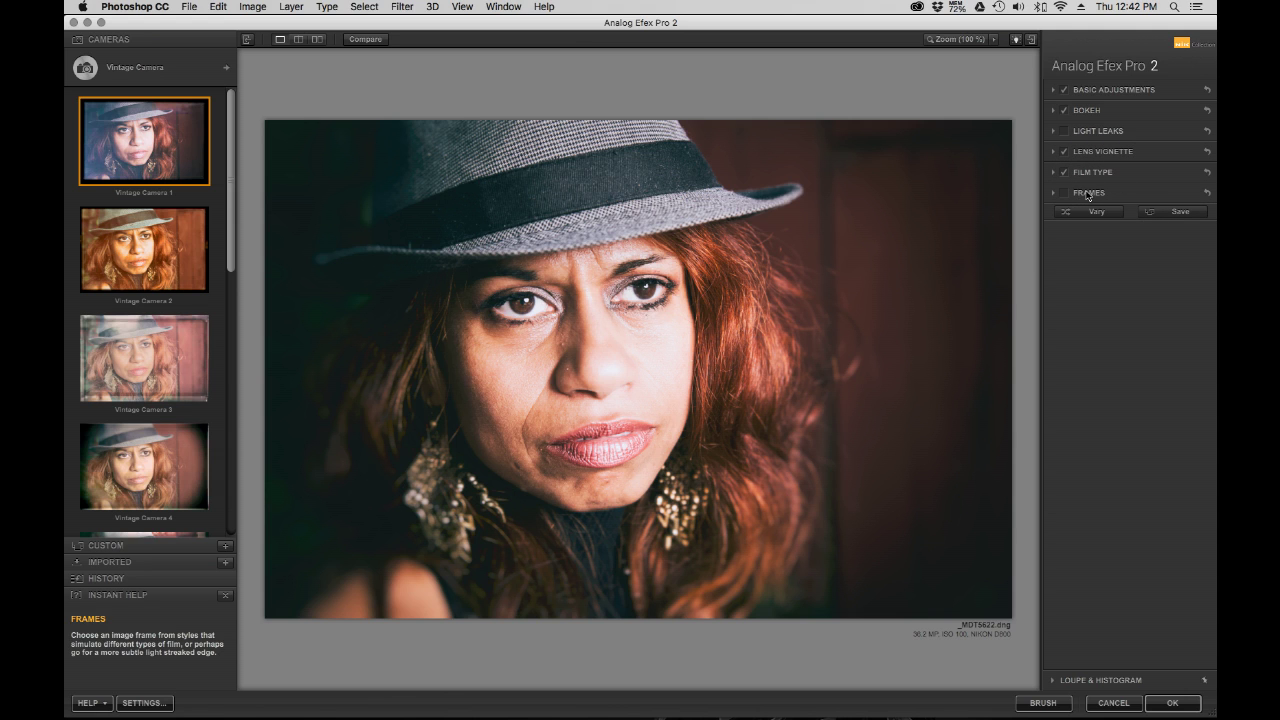
# Try several Cool film types on the portrait and apply the third one in the middle row
pyautogui.click(1091, 174)
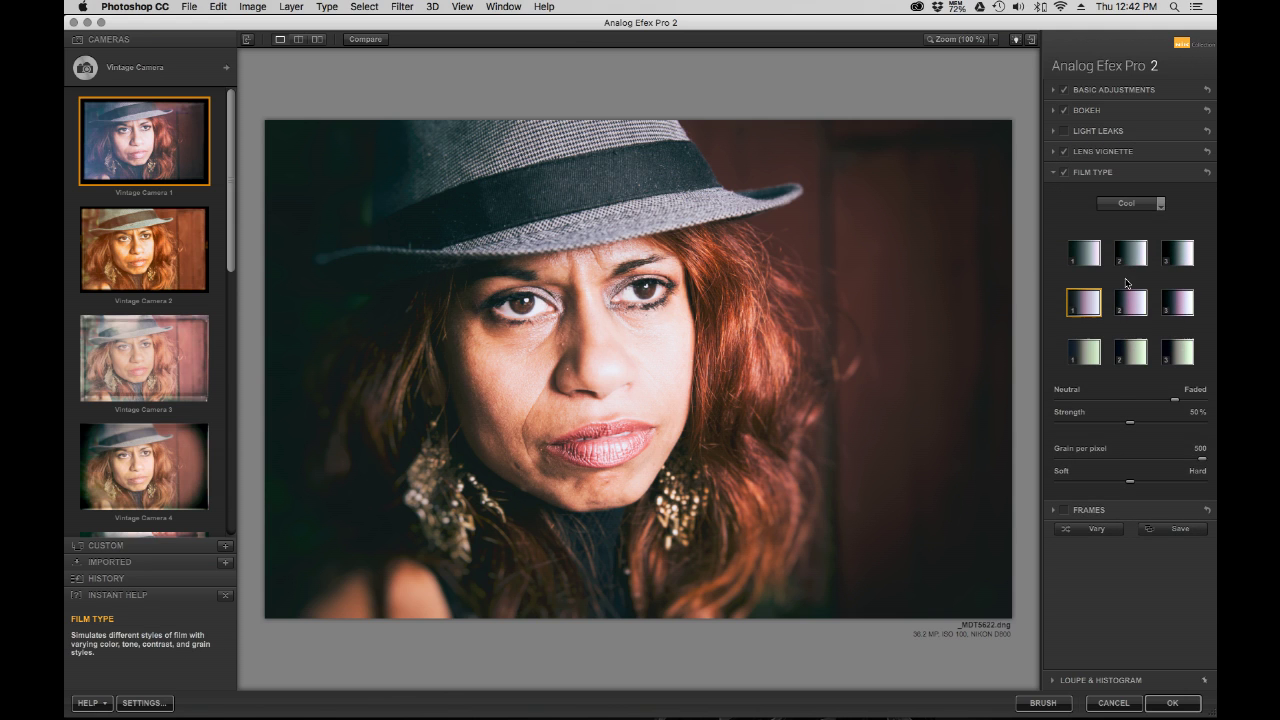
pyautogui.click(1131, 351)
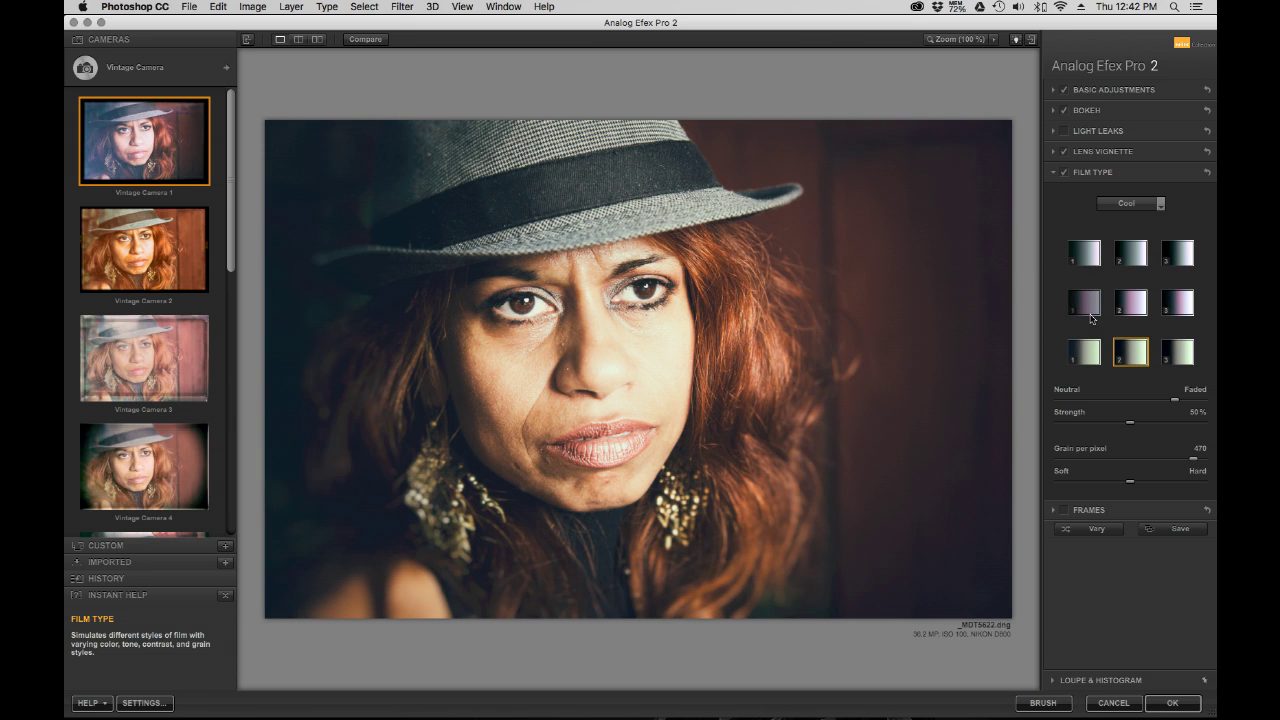
pyautogui.click(1091, 315)
pyautogui.click(1089, 352)
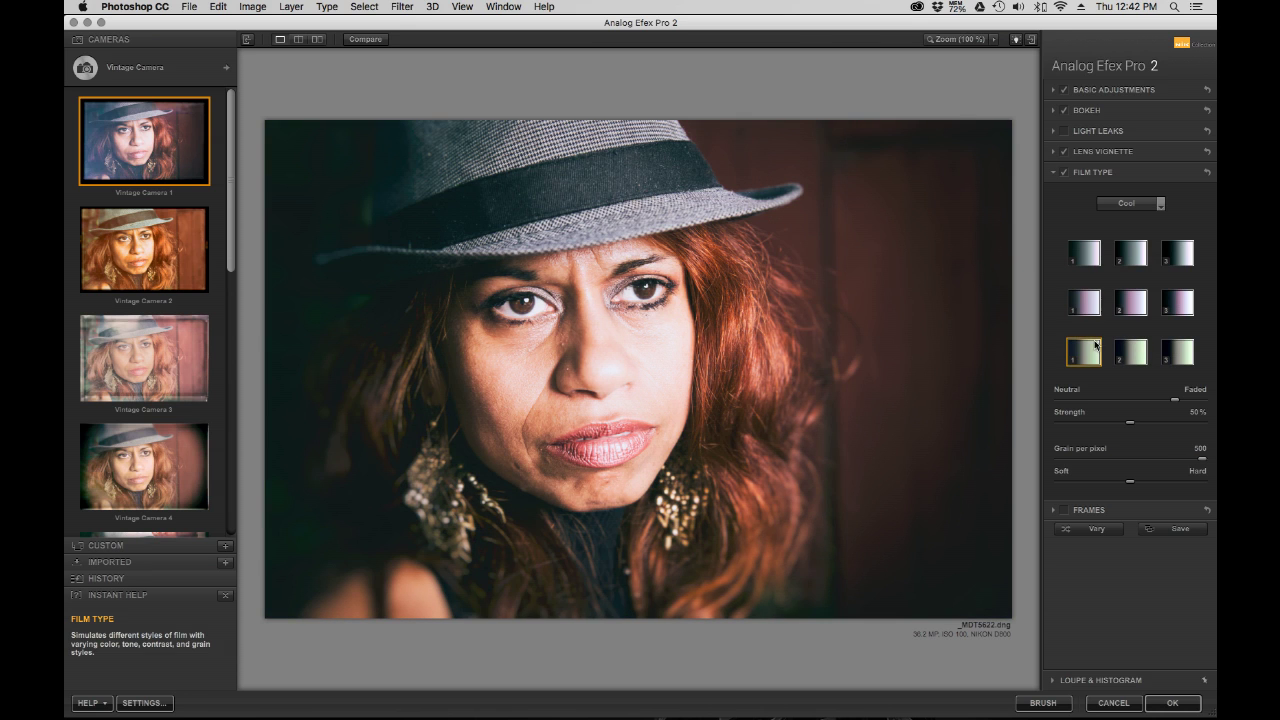
pyautogui.click(1184, 303)
pyautogui.click(1104, 173)
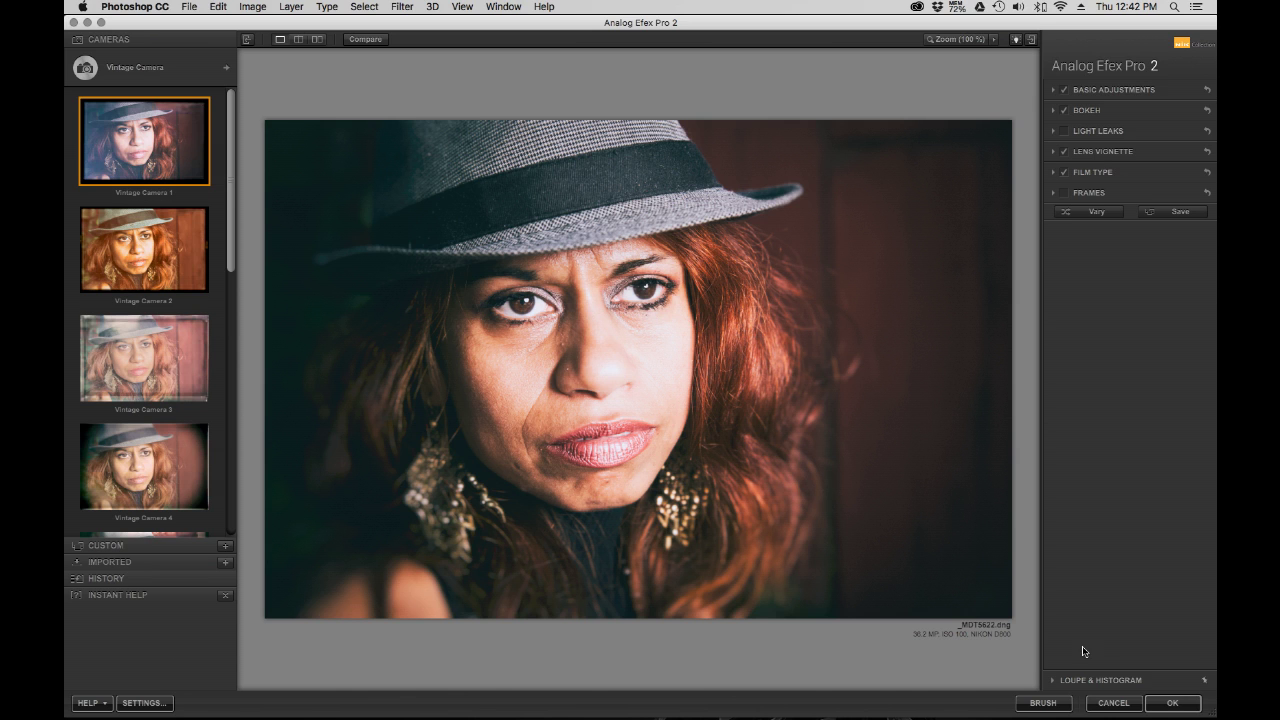
# Apply the Analog Efex Pro 2 edit as a layer in Photoshop and compare the portrait with and without it
pyautogui.click(1152, 707)
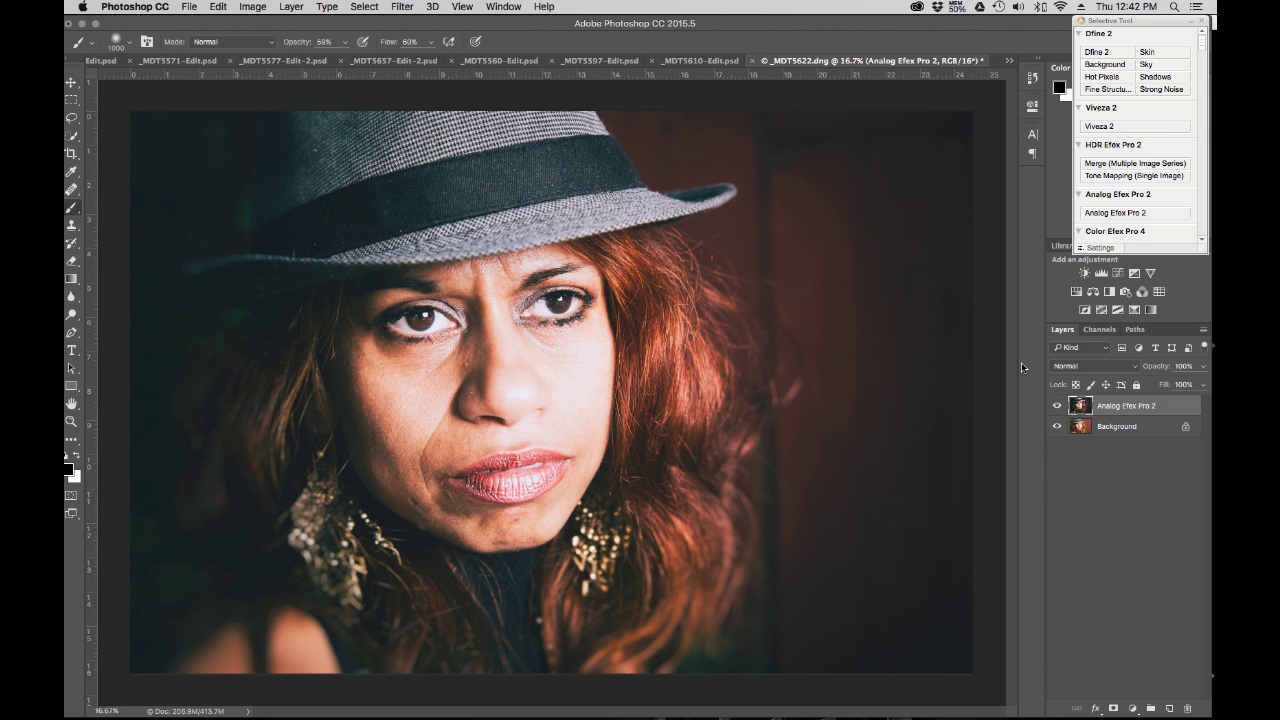
pyautogui.click(1057, 406)
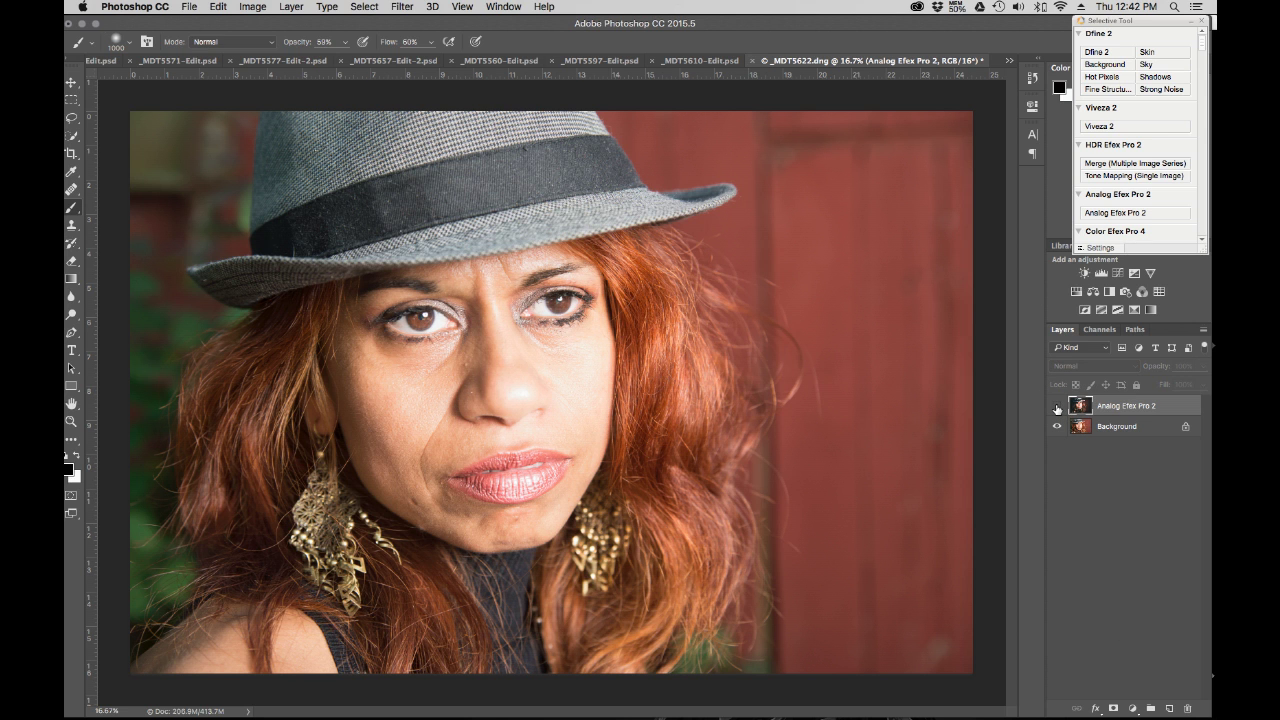
pyautogui.click(1057, 406)
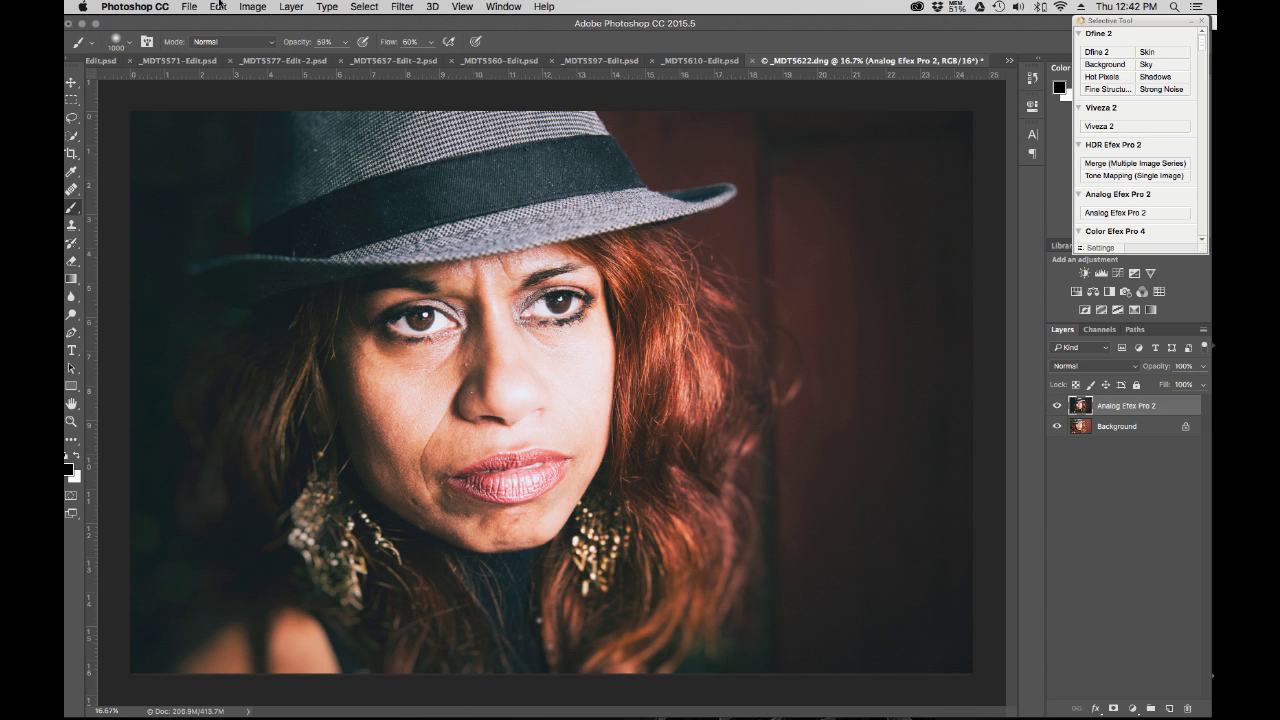
# Clear space beside the Photoshop document to reach the desktop, and open the texturemate folder in Finder
pyautogui.moveTo(275, 28); pyautogui.dragTo(763, 40)
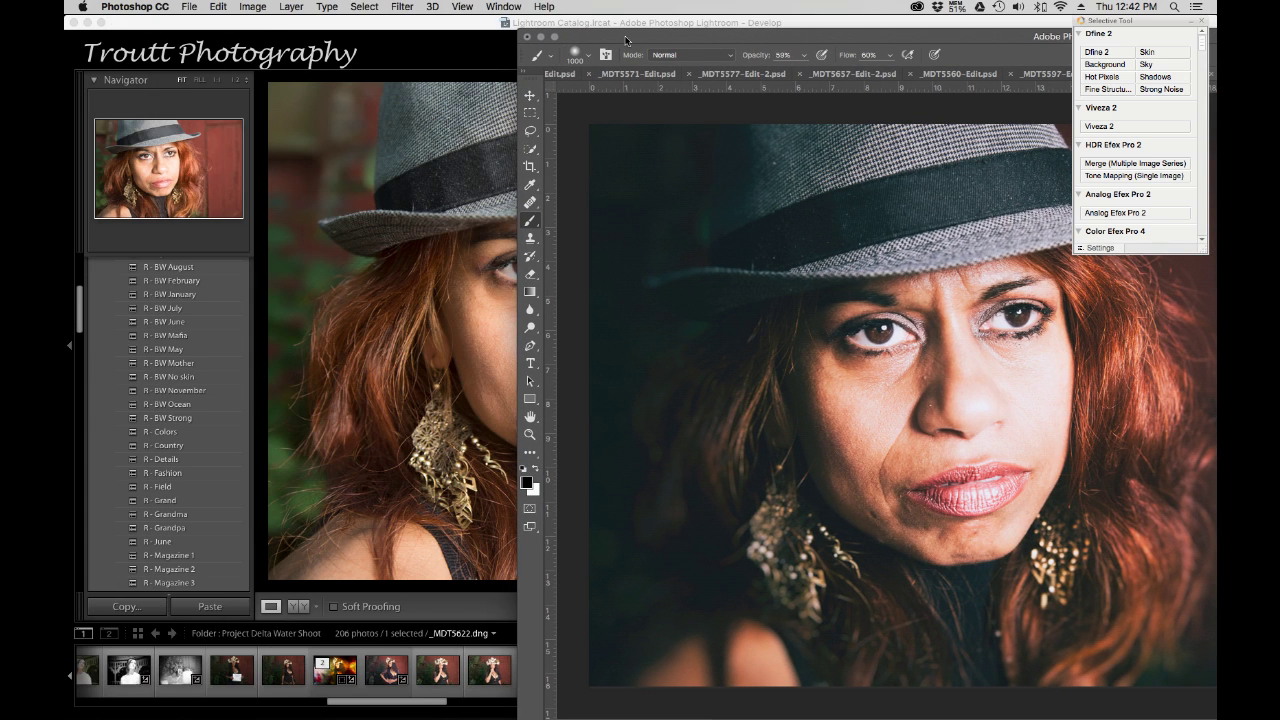
pyautogui.click(88, 23)
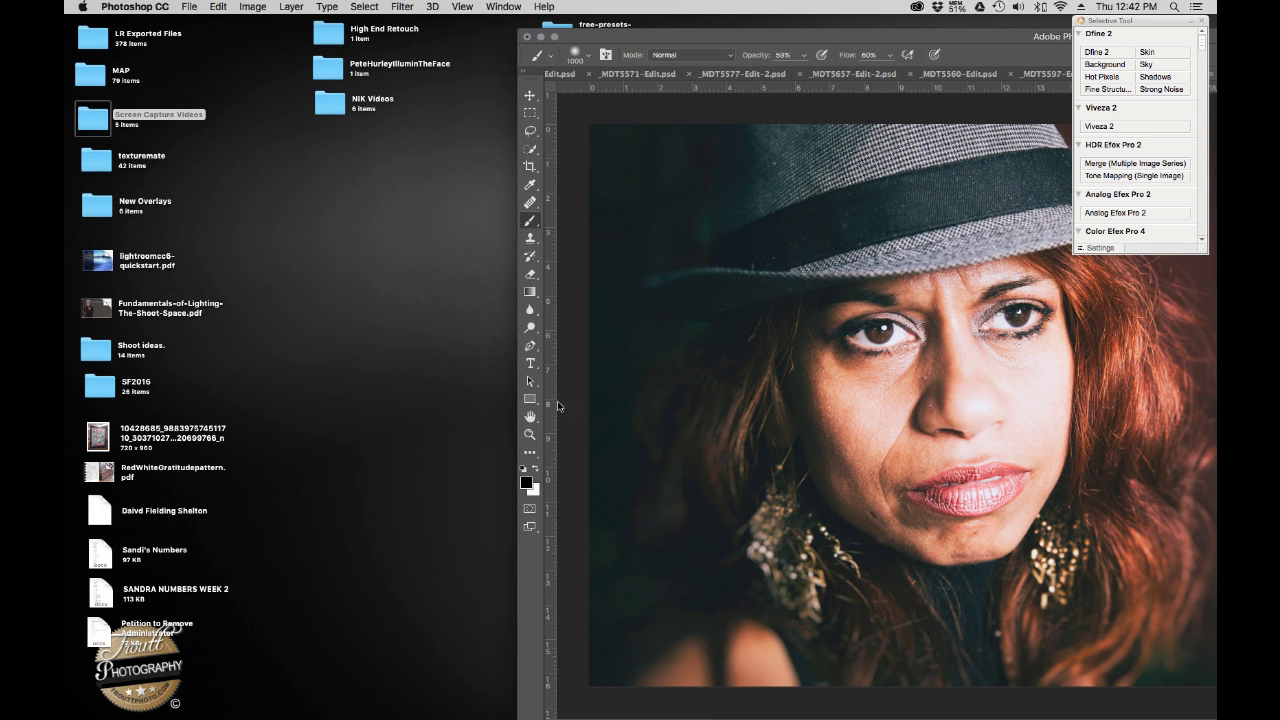
pyautogui.click(95, 165)
pyautogui.doubleClick(95, 165)
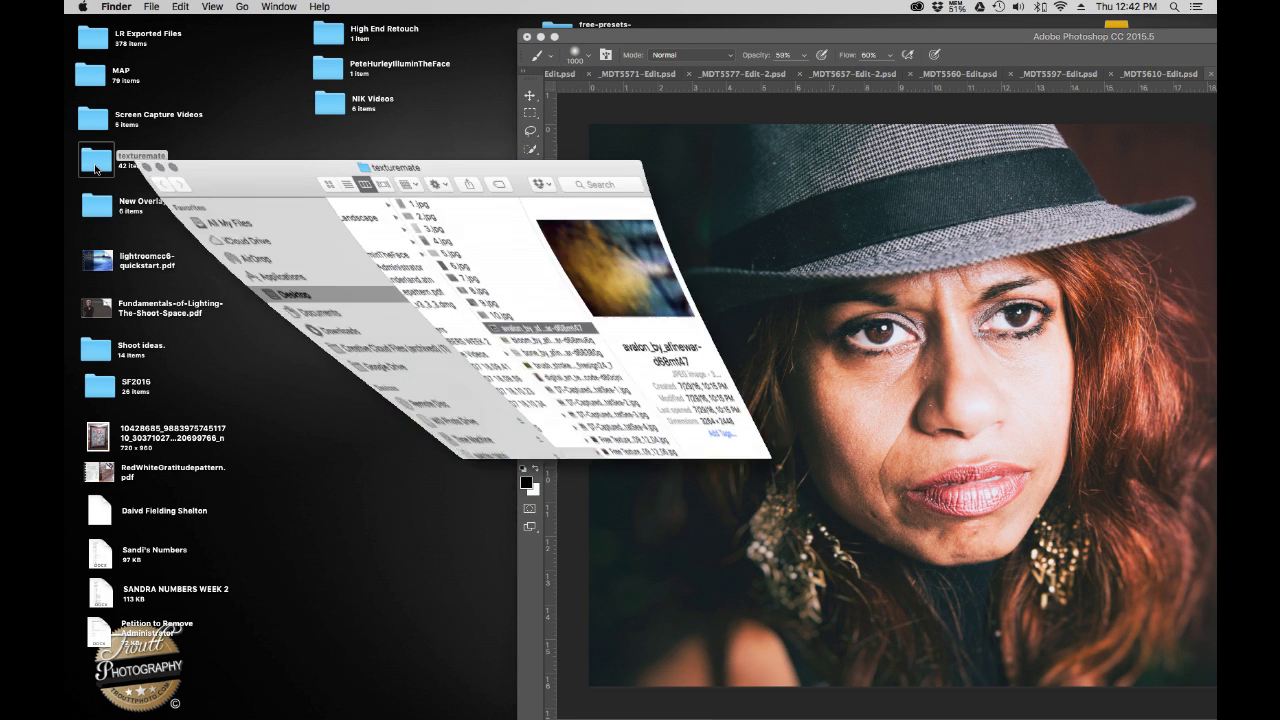
# Preview several textures, place DT-CapturedLightatSea-1.jpg into the portrait document, and restore the full-size Photoshop window
pyautogui.click(411, 256)
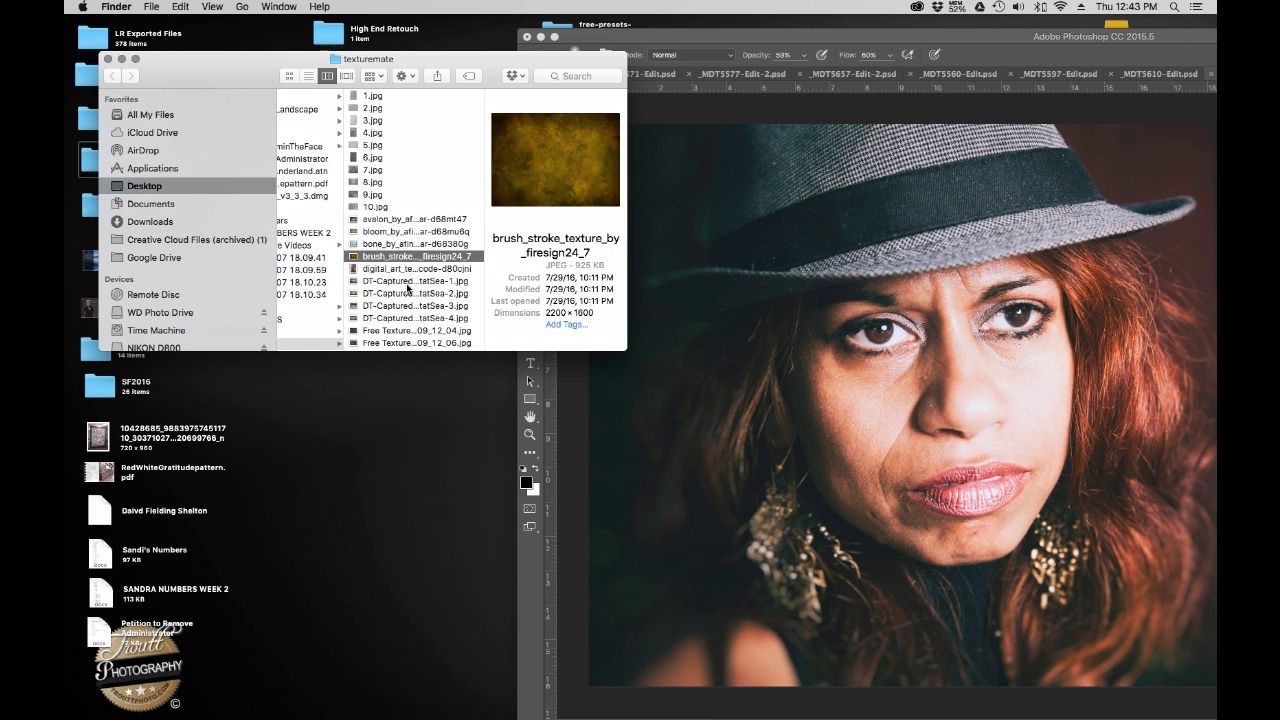
pyautogui.click(409, 283)
pyautogui.click(407, 307)
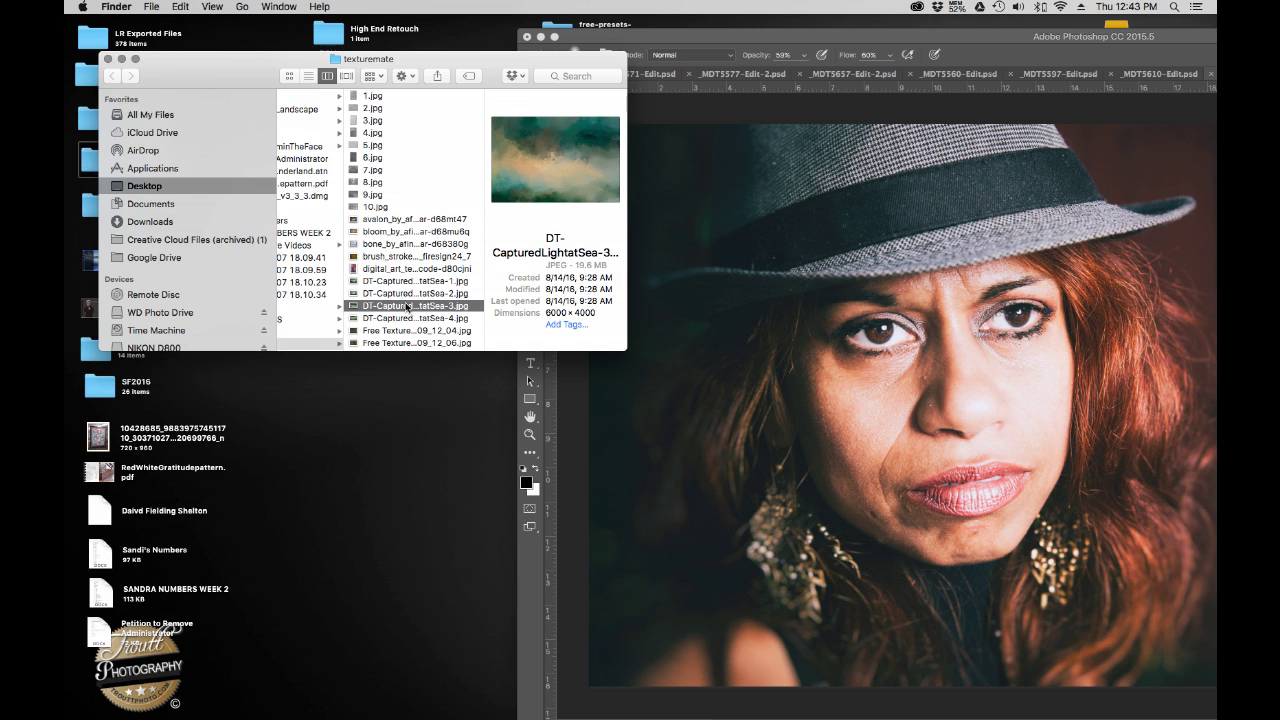
pyautogui.click(409, 284)
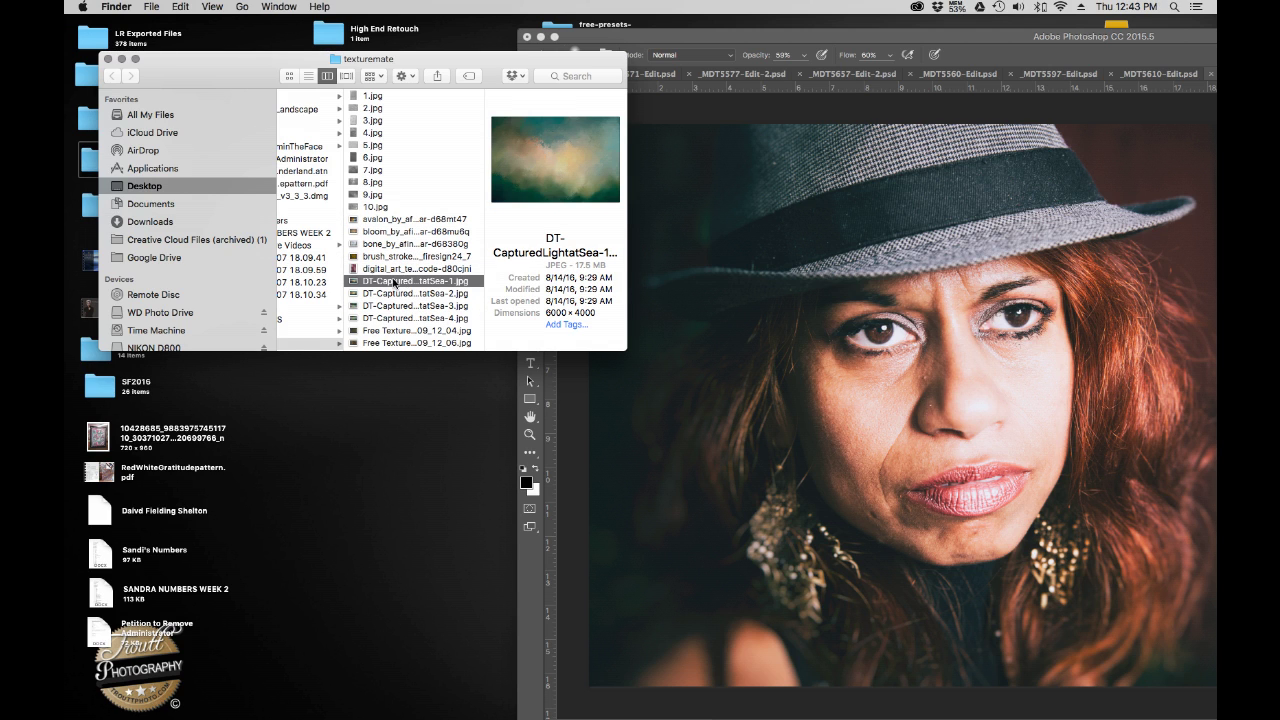
pyautogui.moveTo(395, 285); pyautogui.dragTo(918, 412)
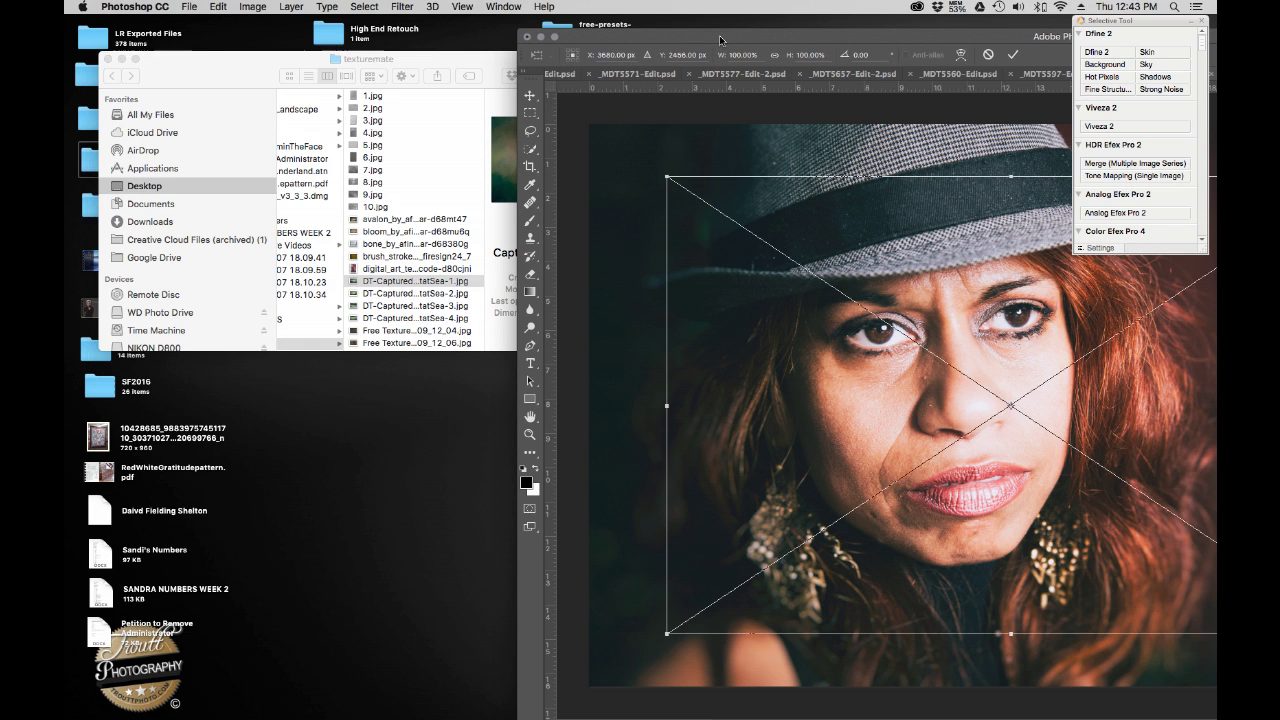
pyautogui.doubleClick(720, 37)
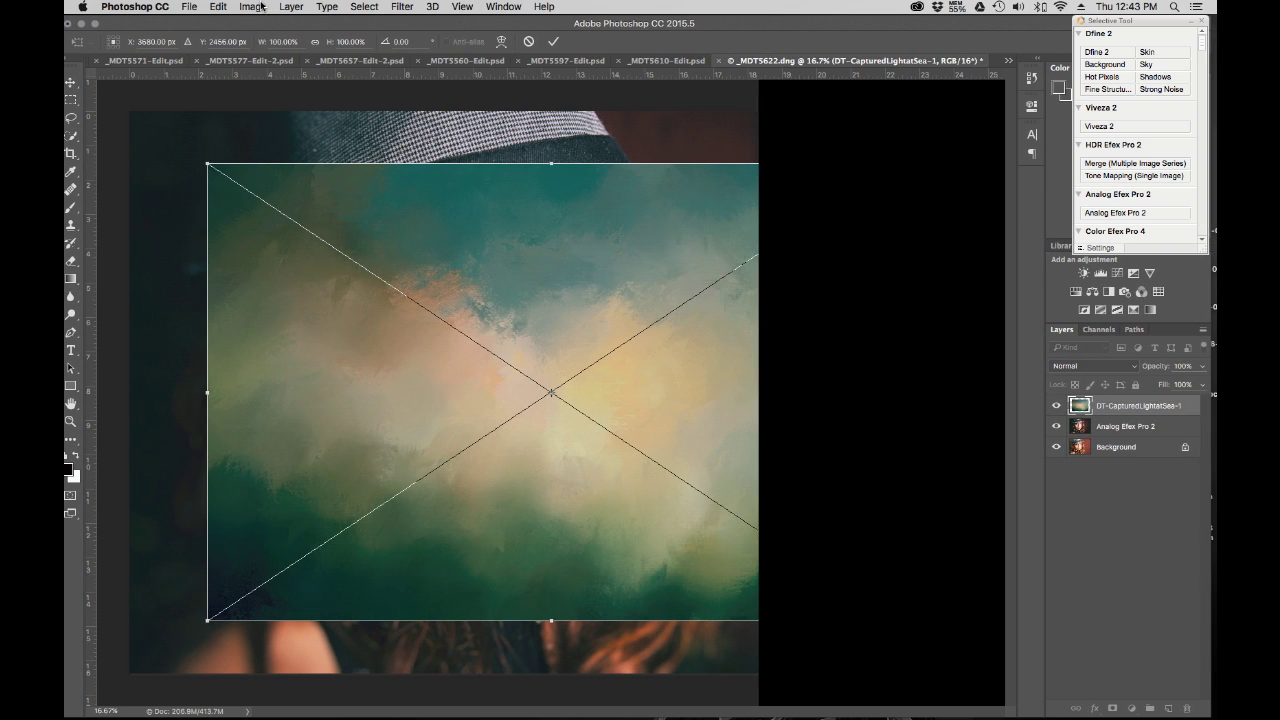
# Scale the placed texture past the canvas on all sides and set its layer opacity to 50%
pyautogui.moveTo(207, 162); pyautogui.dragTo(106, 83)
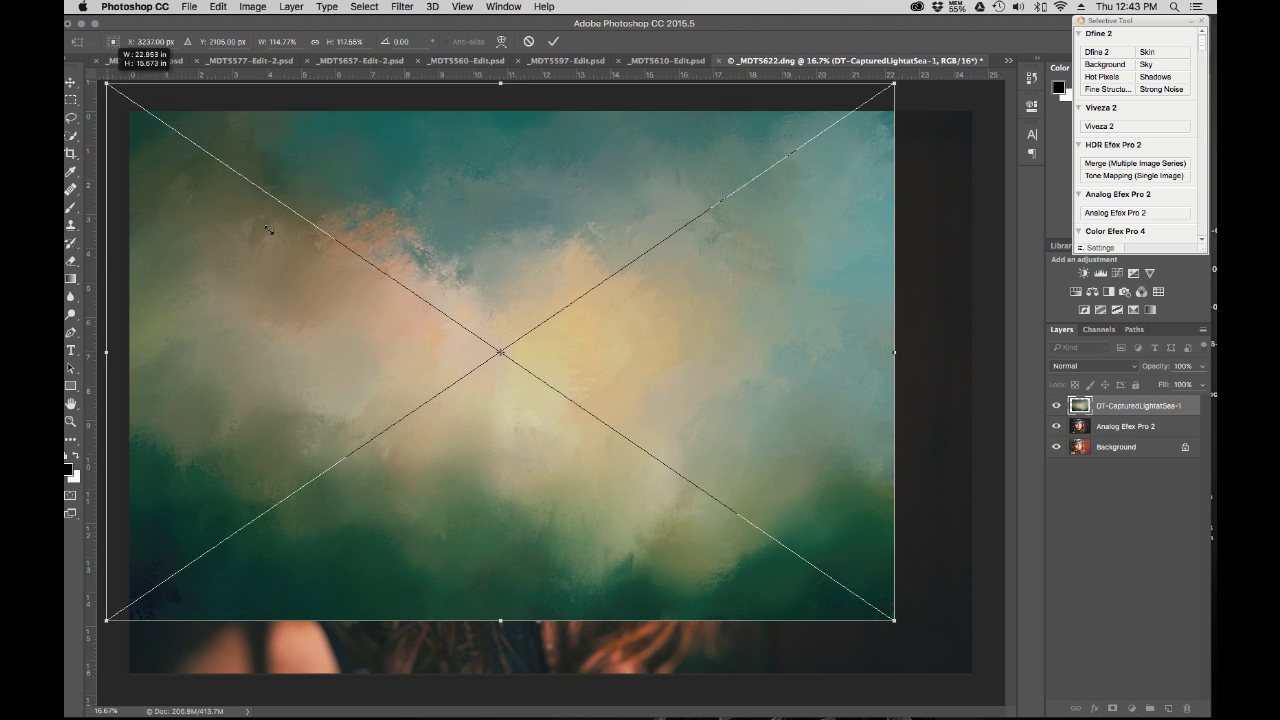
pyautogui.moveTo(894, 620); pyautogui.dragTo(1005, 697)
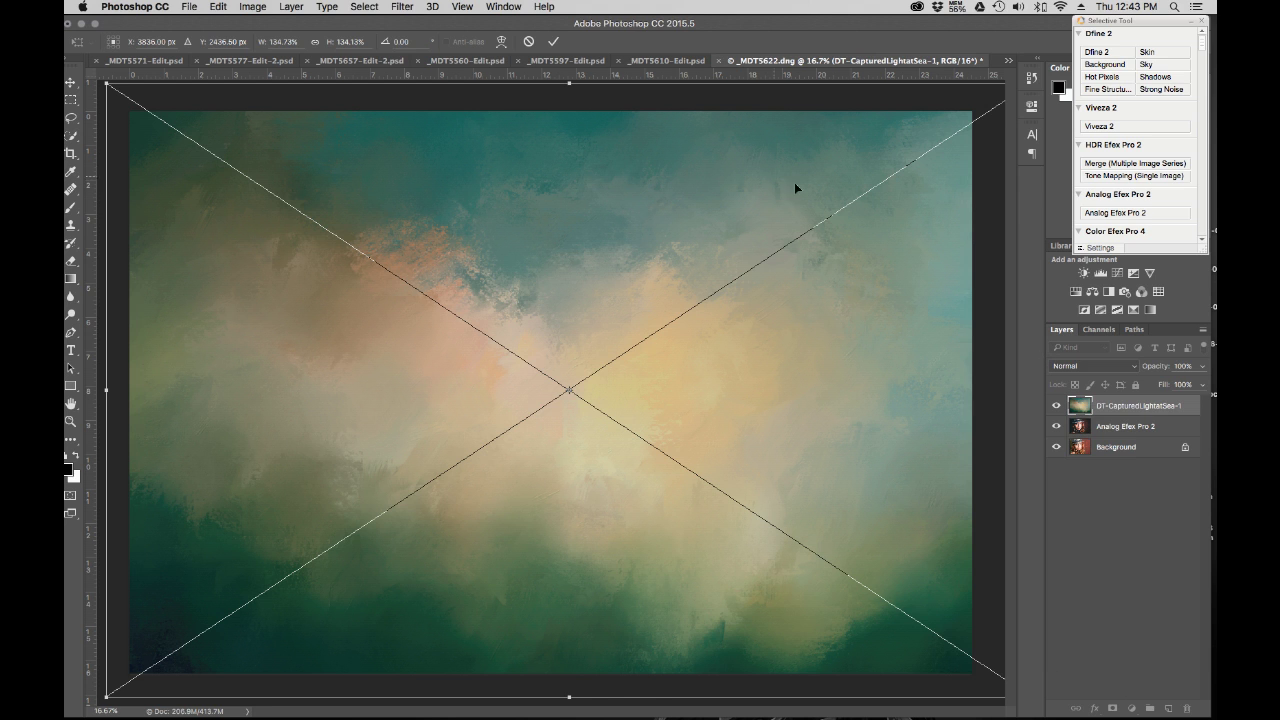
pyautogui.click(1202, 384)
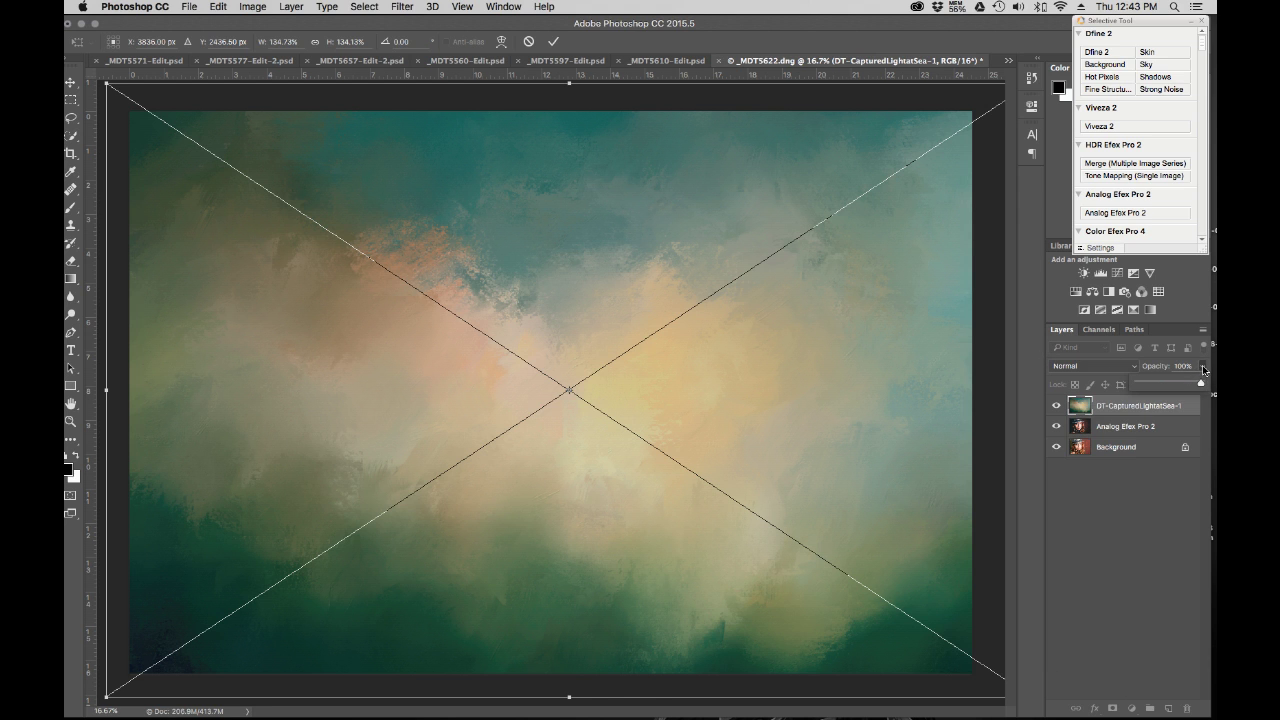
pyautogui.click(1171, 385)
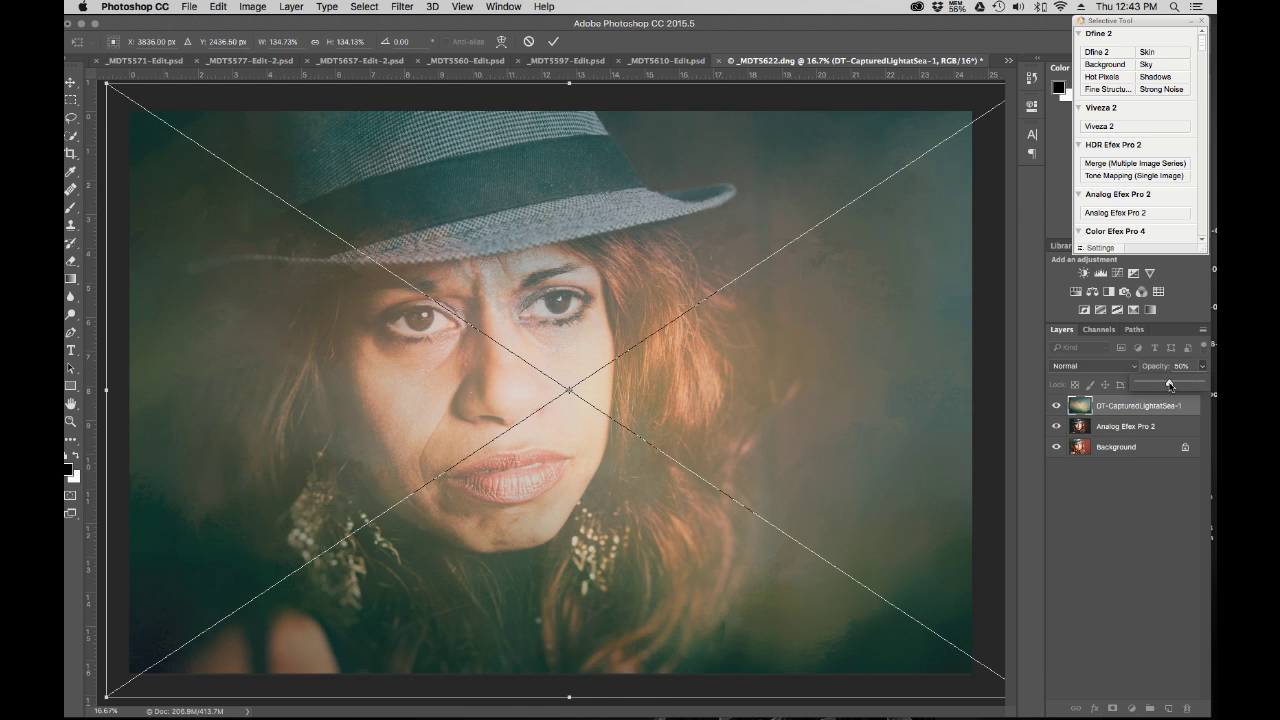
# Move the texture upward, stretch its height to about 153.70% so it covers the portrait's lower edge, and commit the placement
pyautogui.moveTo(591, 391); pyautogui.dragTo(606, 318)
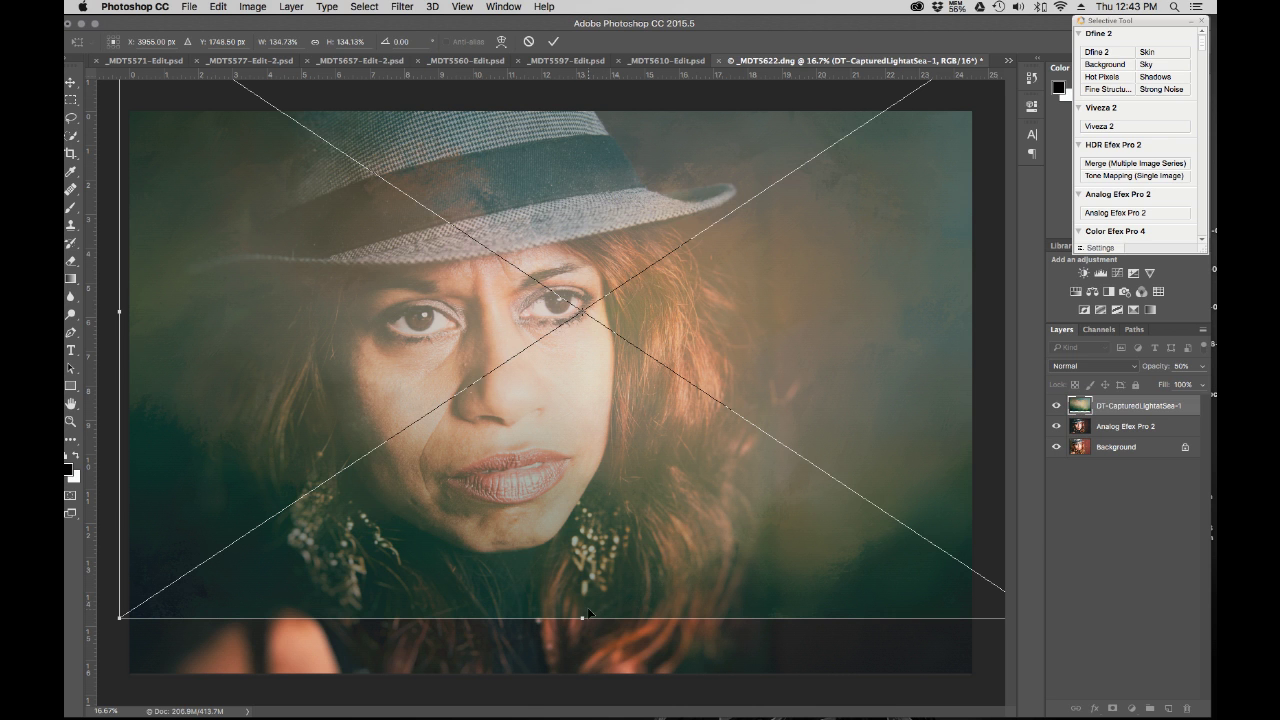
pyautogui.moveTo(582, 617); pyautogui.dragTo(590, 707)
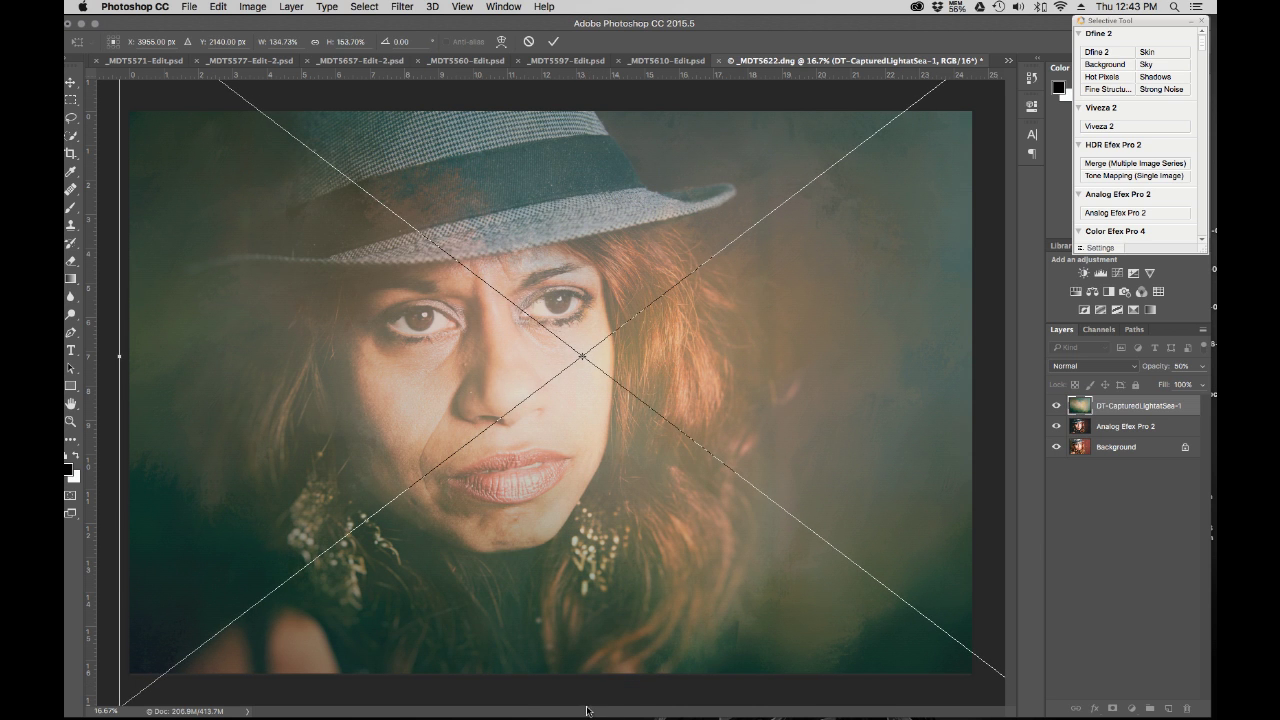
pyautogui.click(1200, 367)
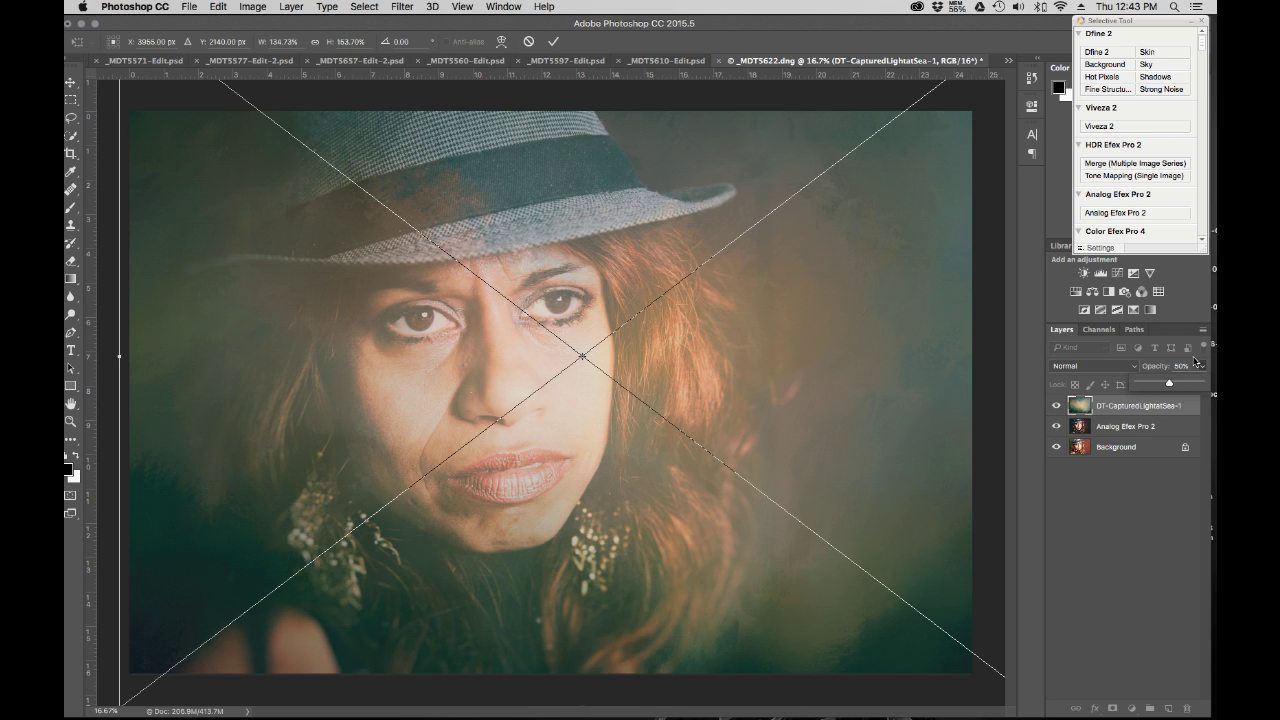
pyautogui.click(1196, 364)
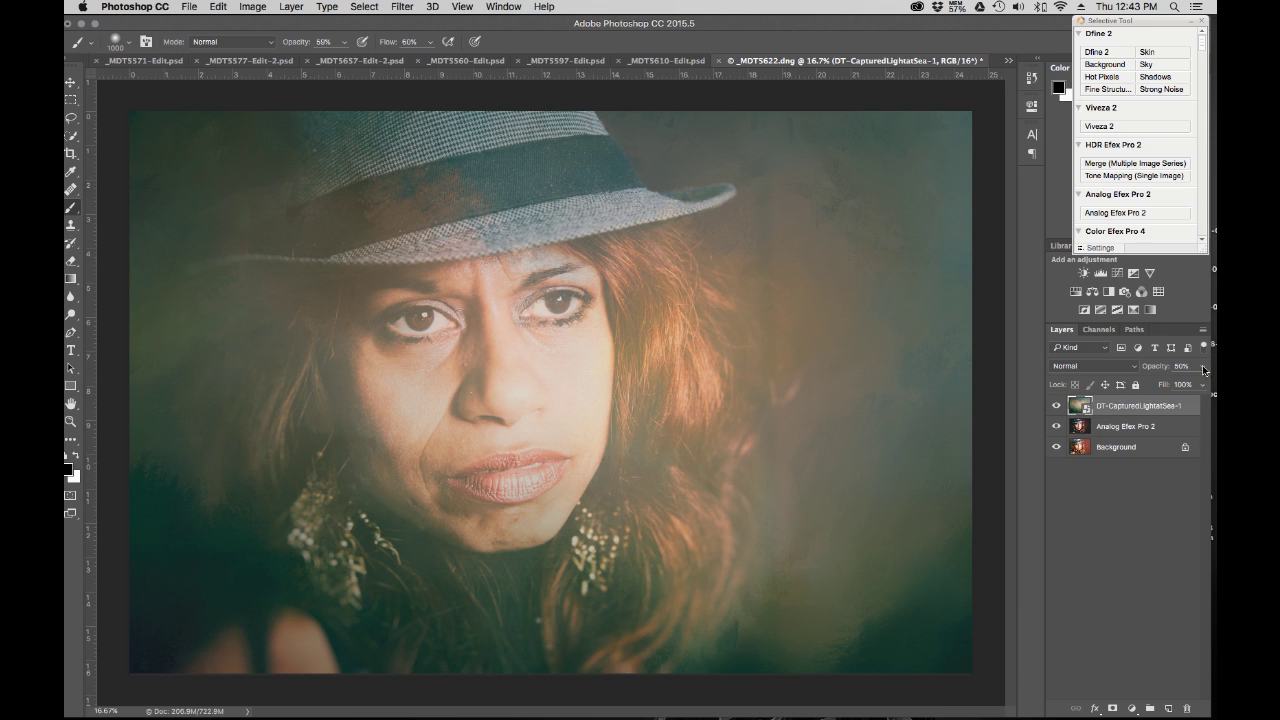
# Set the DT-CapturedLightatSea-1 layer's opacity to 100% and try the Lighten, Screen and Color Dodge blend modes on it
pyautogui.moveTo(1202, 366)
pyautogui.mouseDown()
pyautogui.moveTo(1186, 386)
pyautogui.moveTo(1214, 386)
pyautogui.mouseUp()
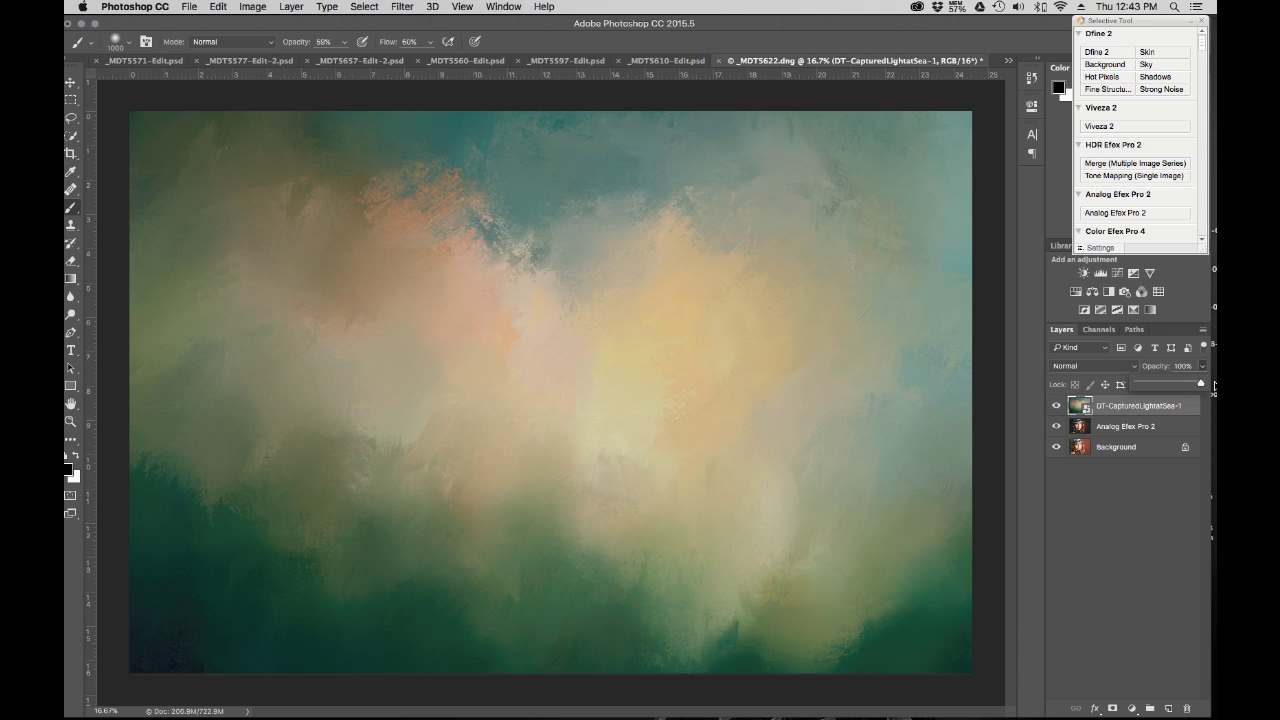
pyautogui.click(1122, 367)
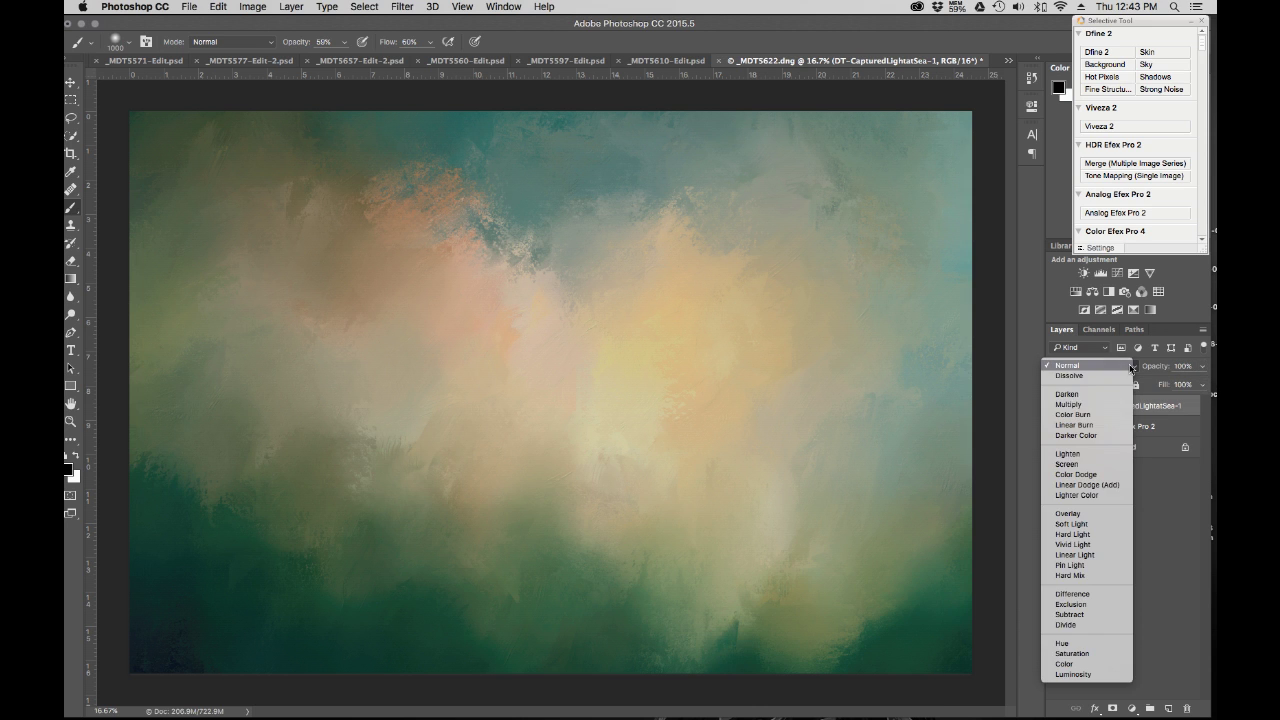
pyautogui.click(1110, 456)
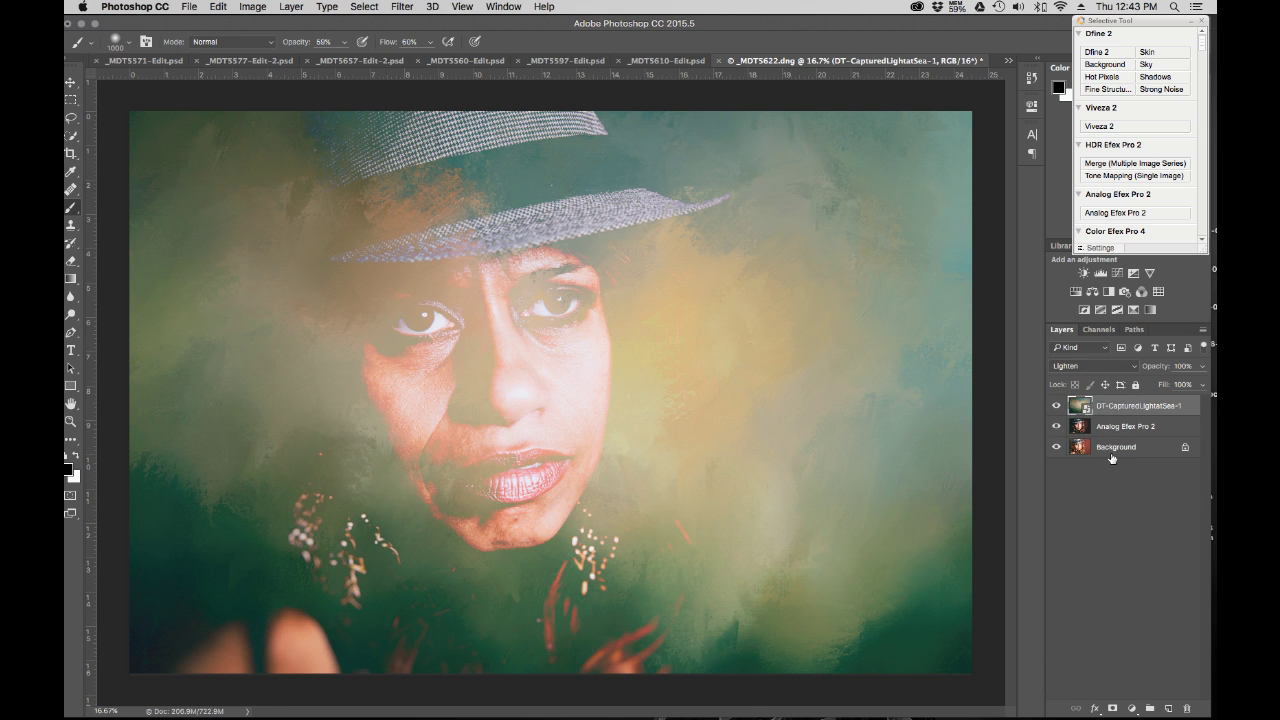
pyautogui.click(1129, 364)
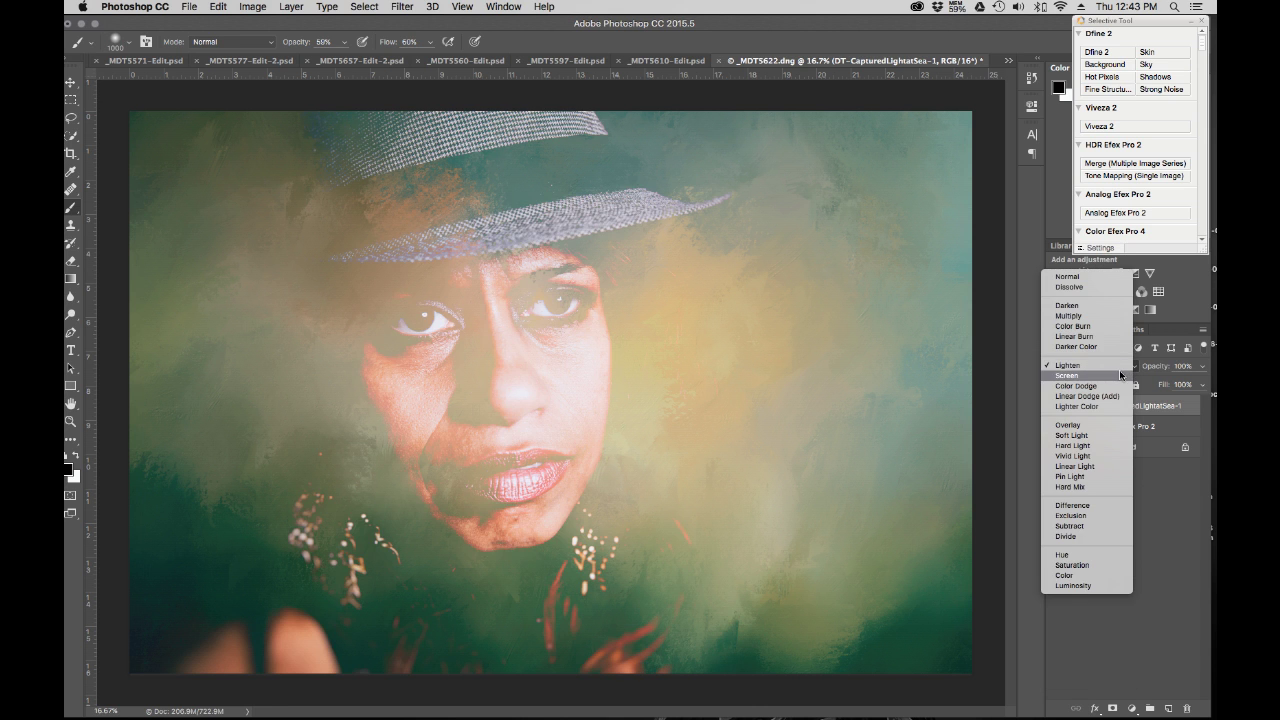
pyautogui.click(1123, 375)
pyautogui.click(1122, 367)
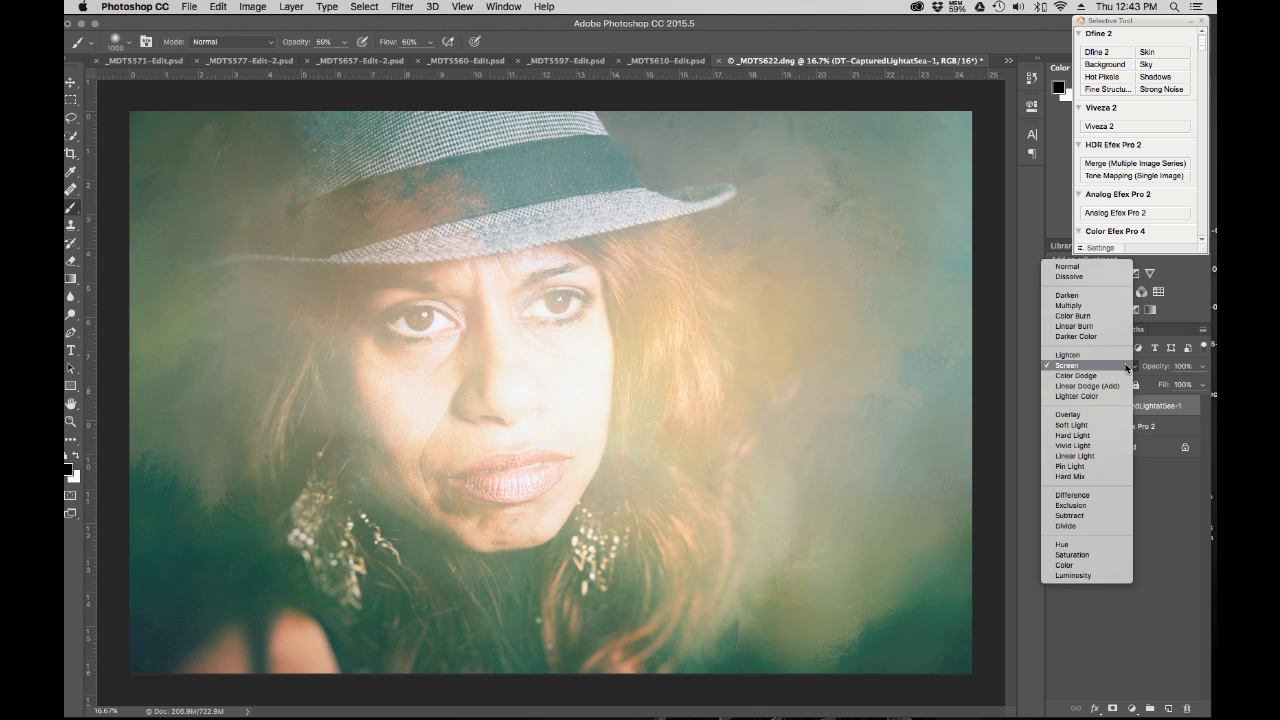
pyautogui.click(1125, 377)
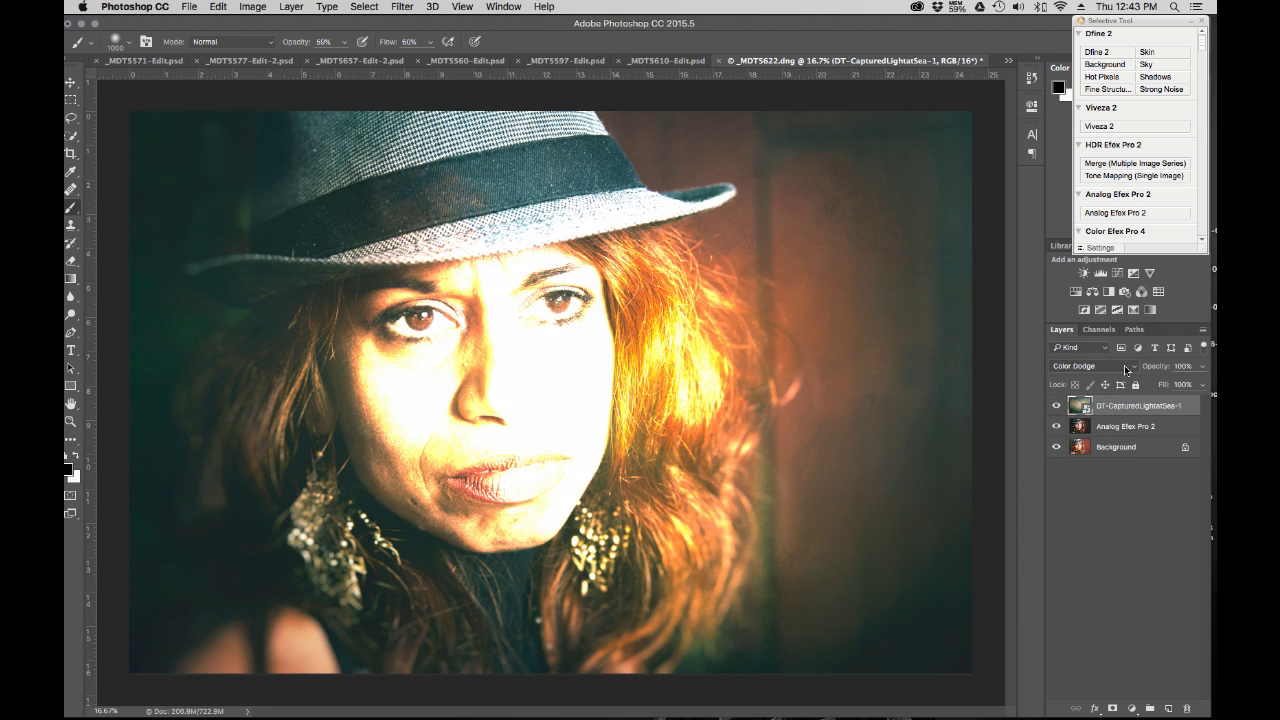
# Compare the Soft Light, Overlay and Hard Light blend modes on the DT-CapturedLightatSea-1 layer and settle on Soft Light
pyautogui.click(1124, 369)
pyautogui.click(1105, 415)
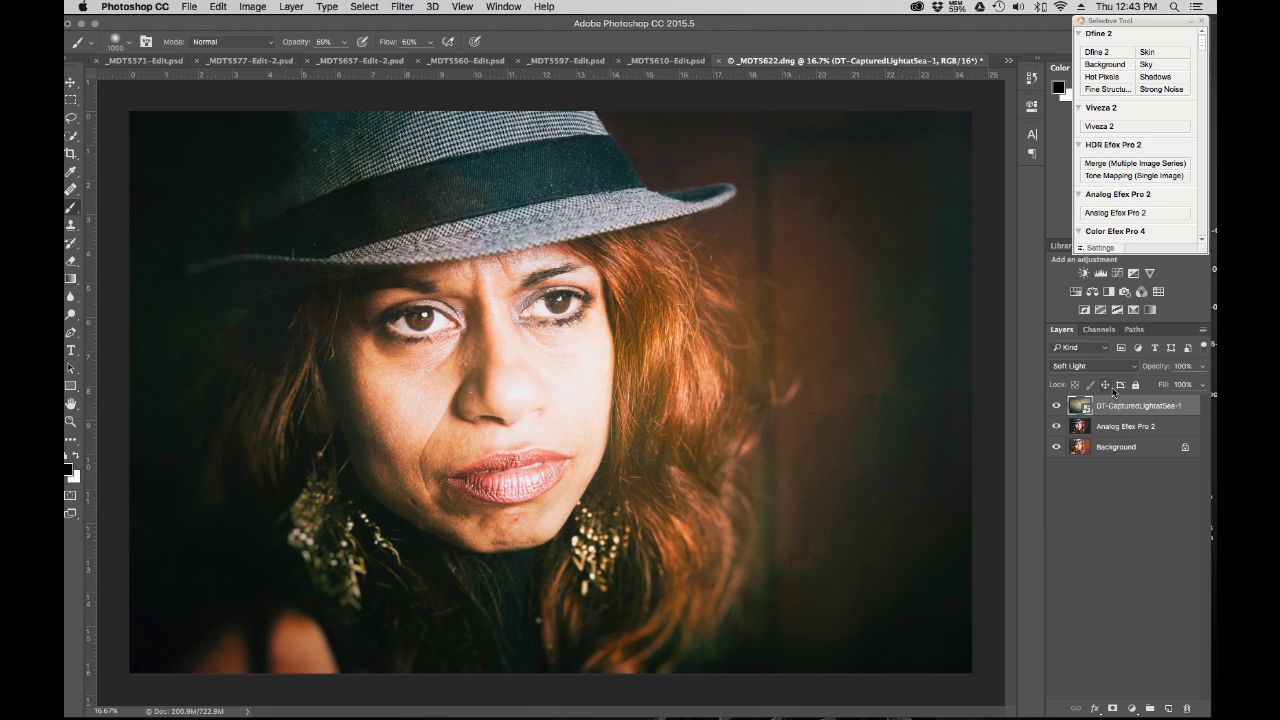
pyautogui.click(1123, 370)
pyautogui.click(1114, 355)
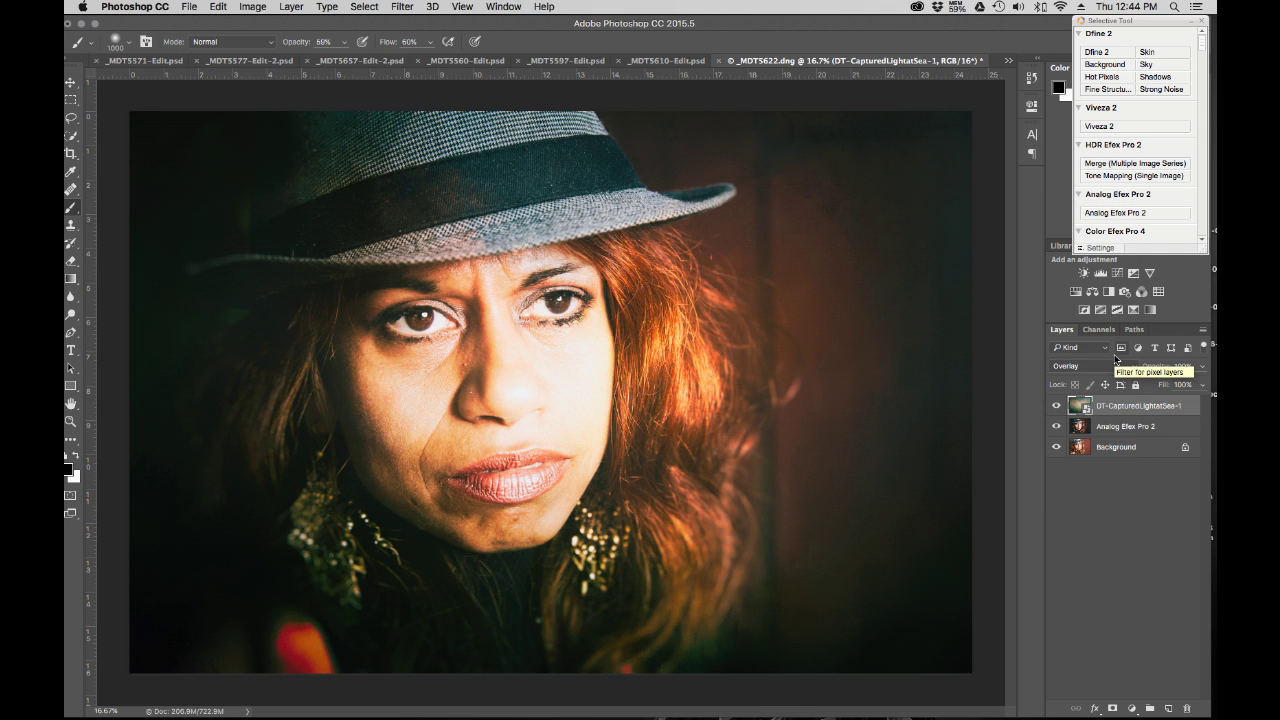
pyautogui.click(1112, 366)
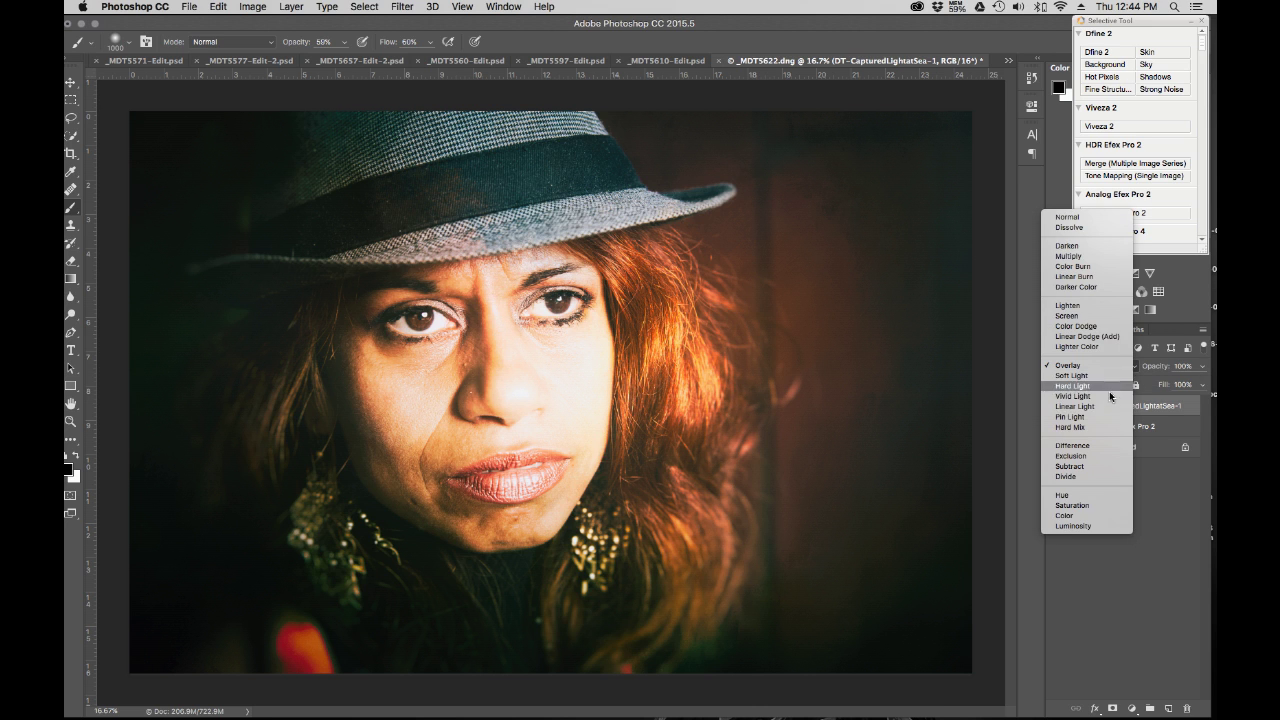
pyautogui.click(1111, 385)
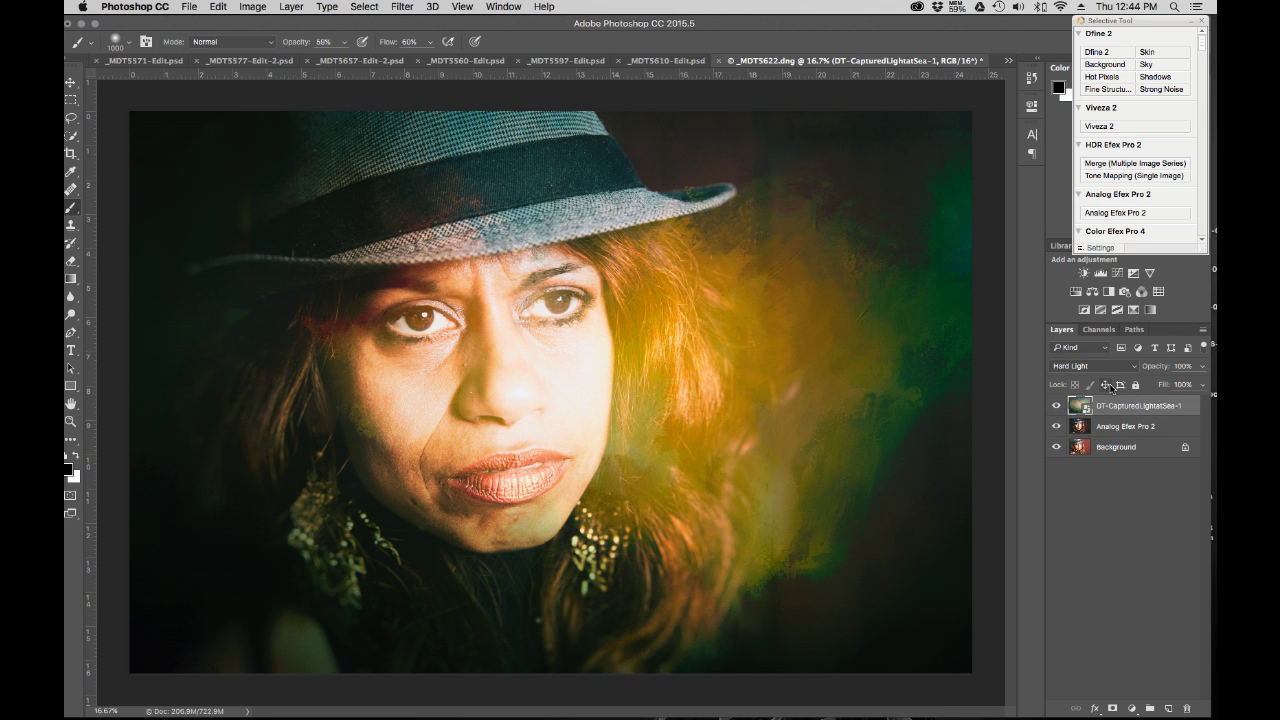
pyautogui.click(1112, 366)
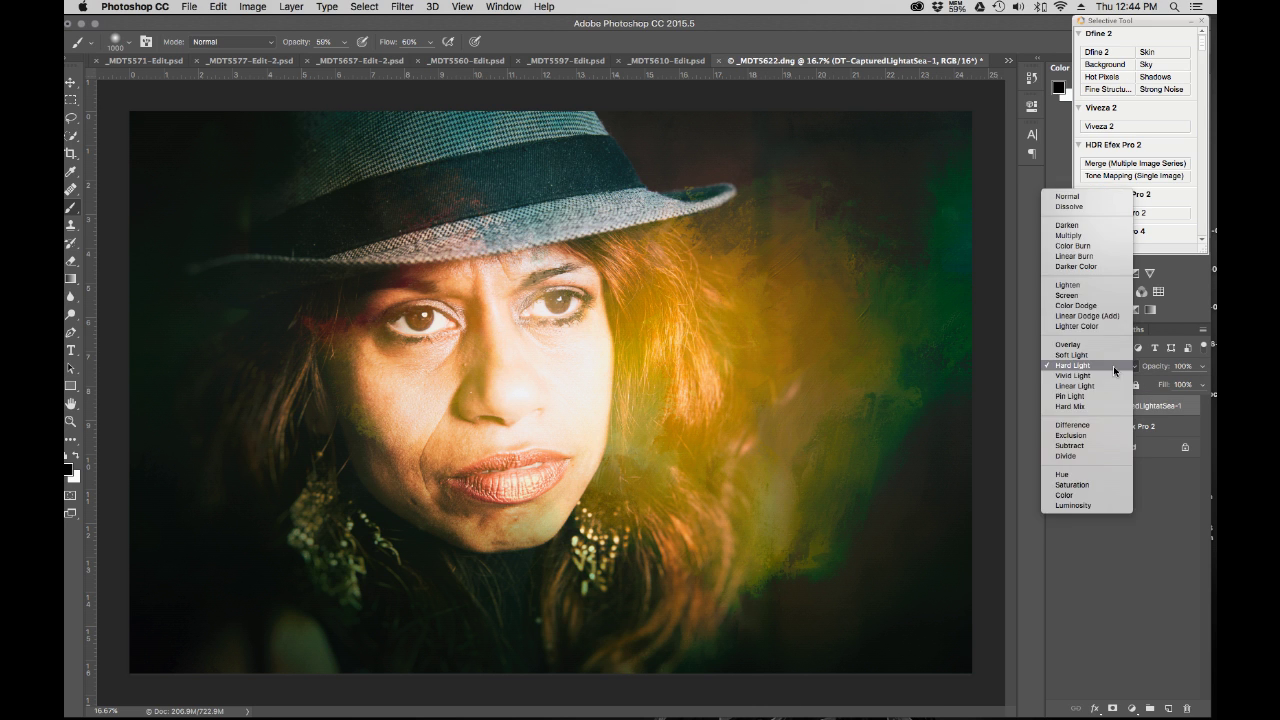
pyautogui.click(1098, 355)
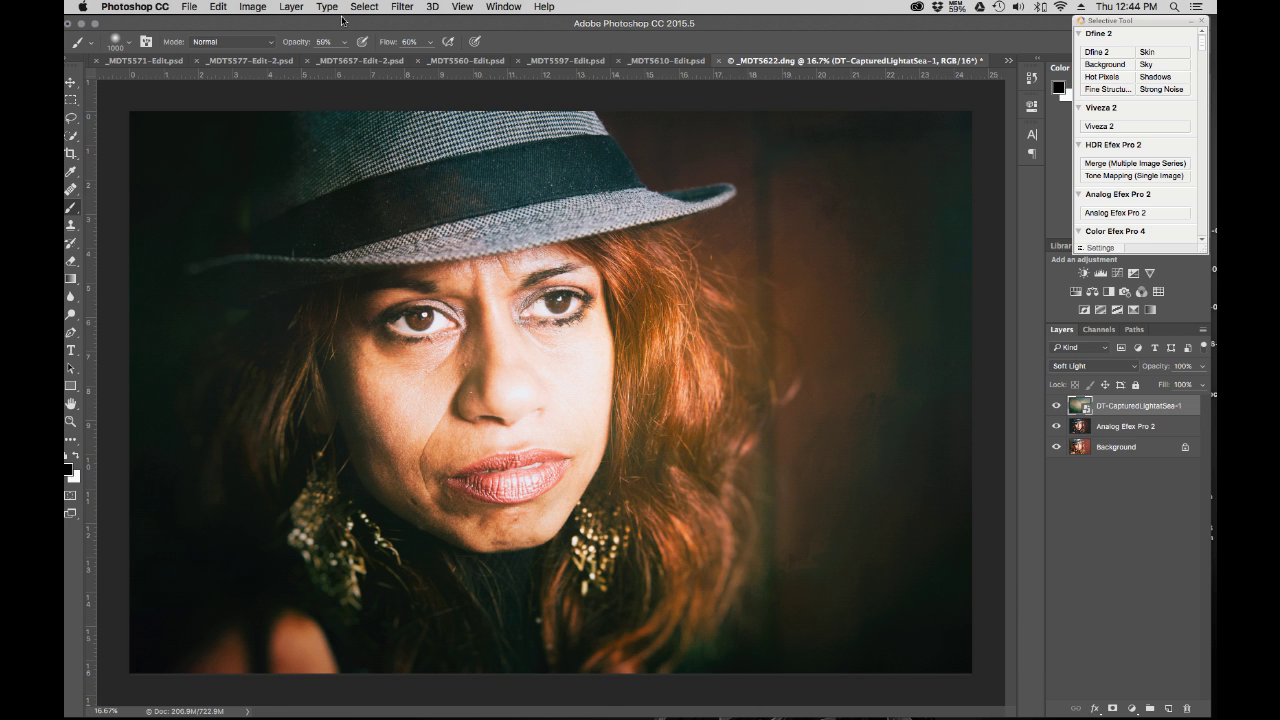
# Clear space beside the Photoshop document, switch to Finder, and preview further textures near the end of the texturemate folder
pyautogui.moveTo(322, 27); pyautogui.dragTo(696, 30)
pyautogui.click(364, 312)
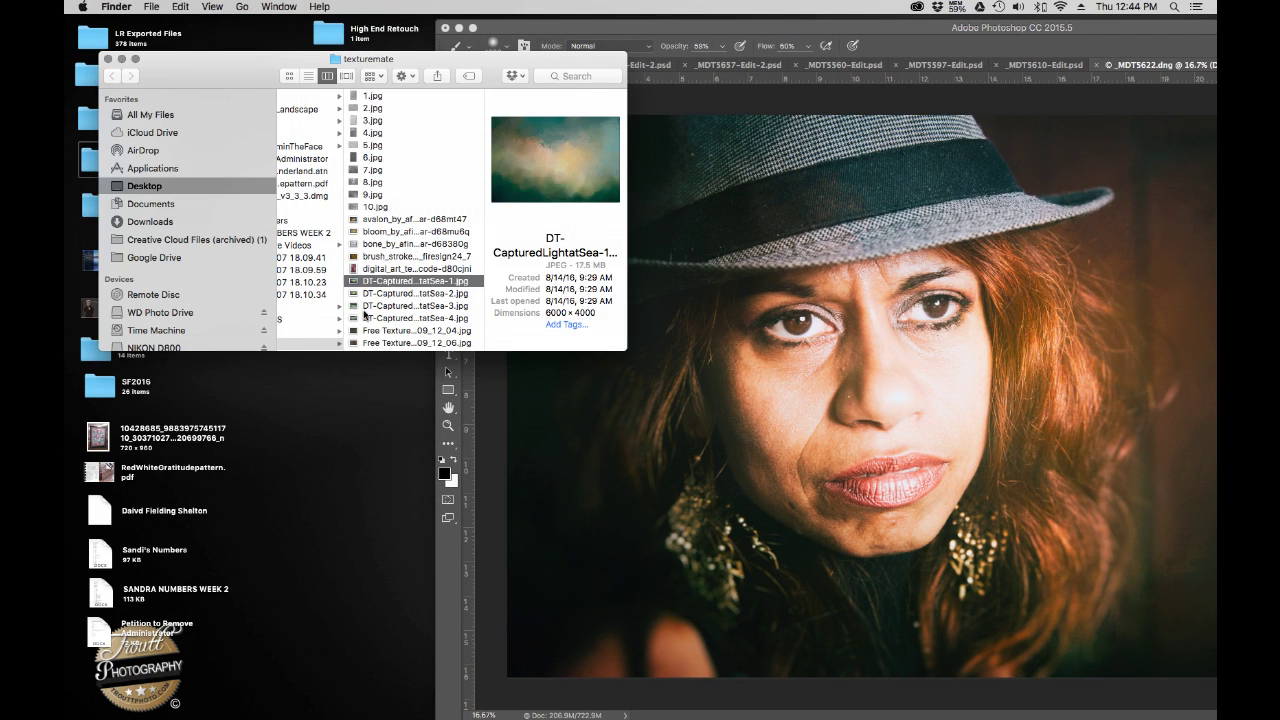
pyautogui.click(402, 327)
pyautogui.scroll(-5, 402, 327)
pyautogui.click(400, 282)
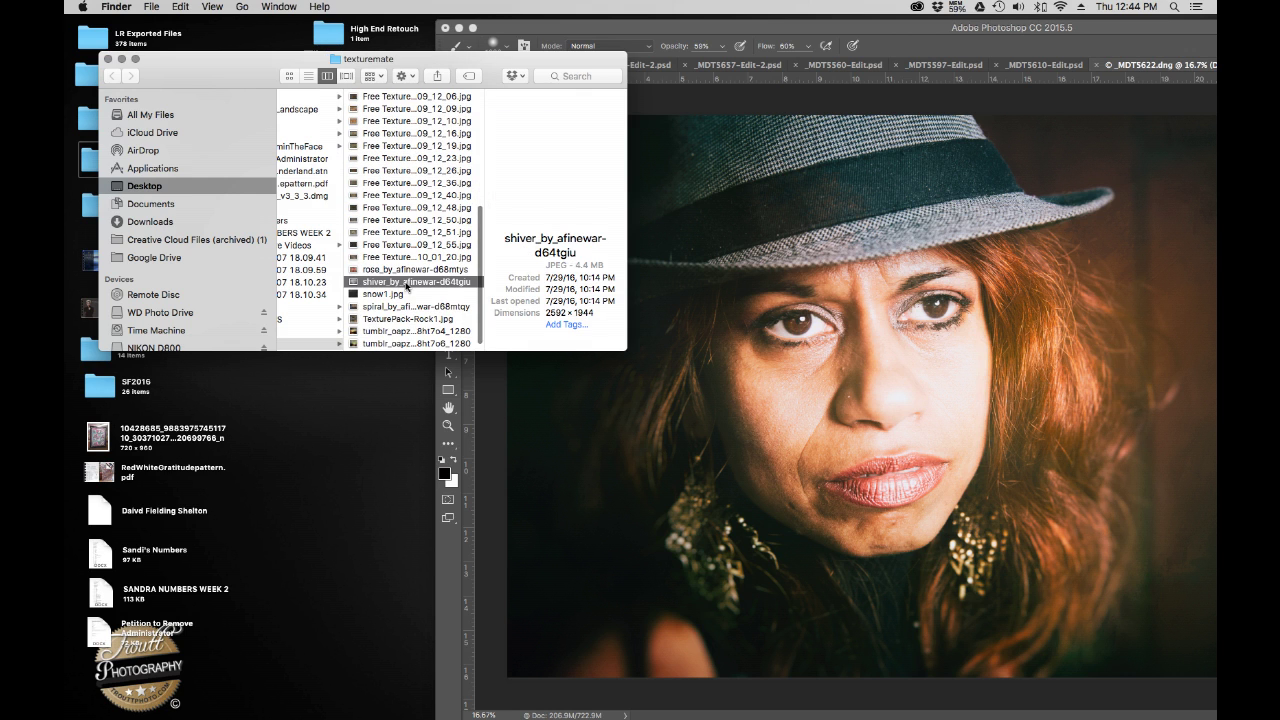
pyautogui.click(395, 320)
pyautogui.scroll(-1, 405, 328)
pyautogui.click(402, 324)
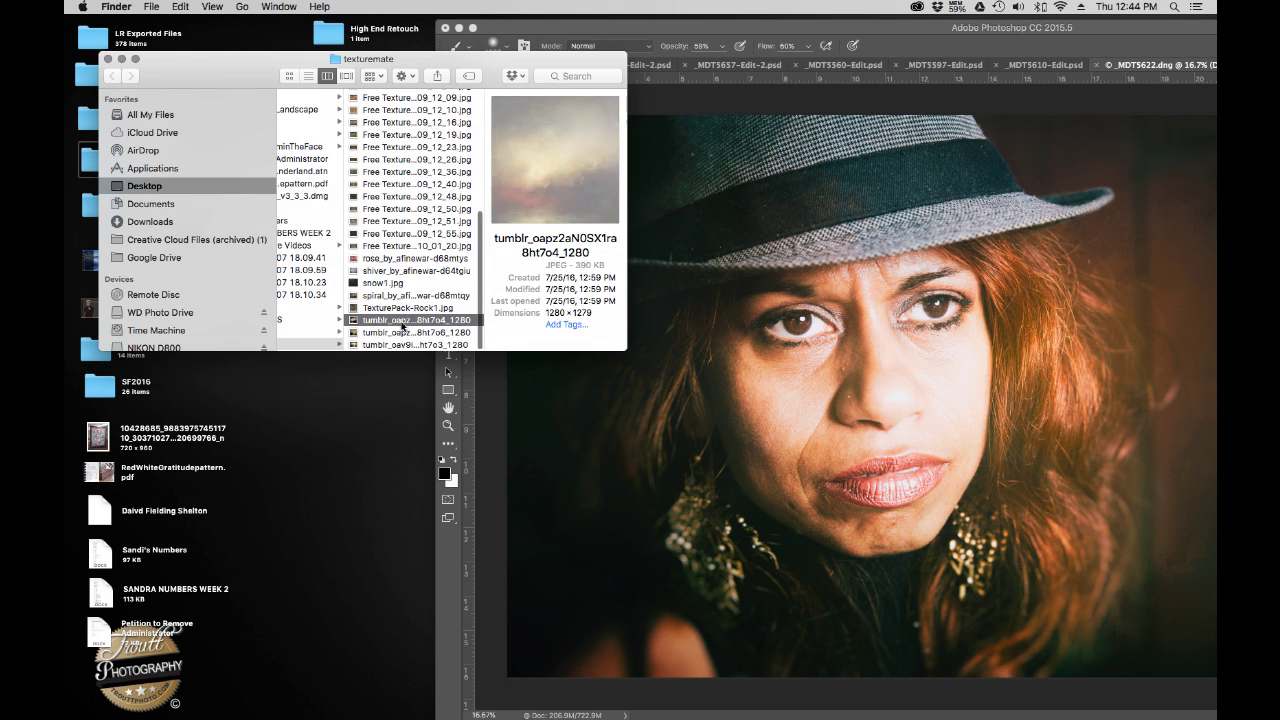
pyautogui.click(392, 336)
pyautogui.click(402, 324)
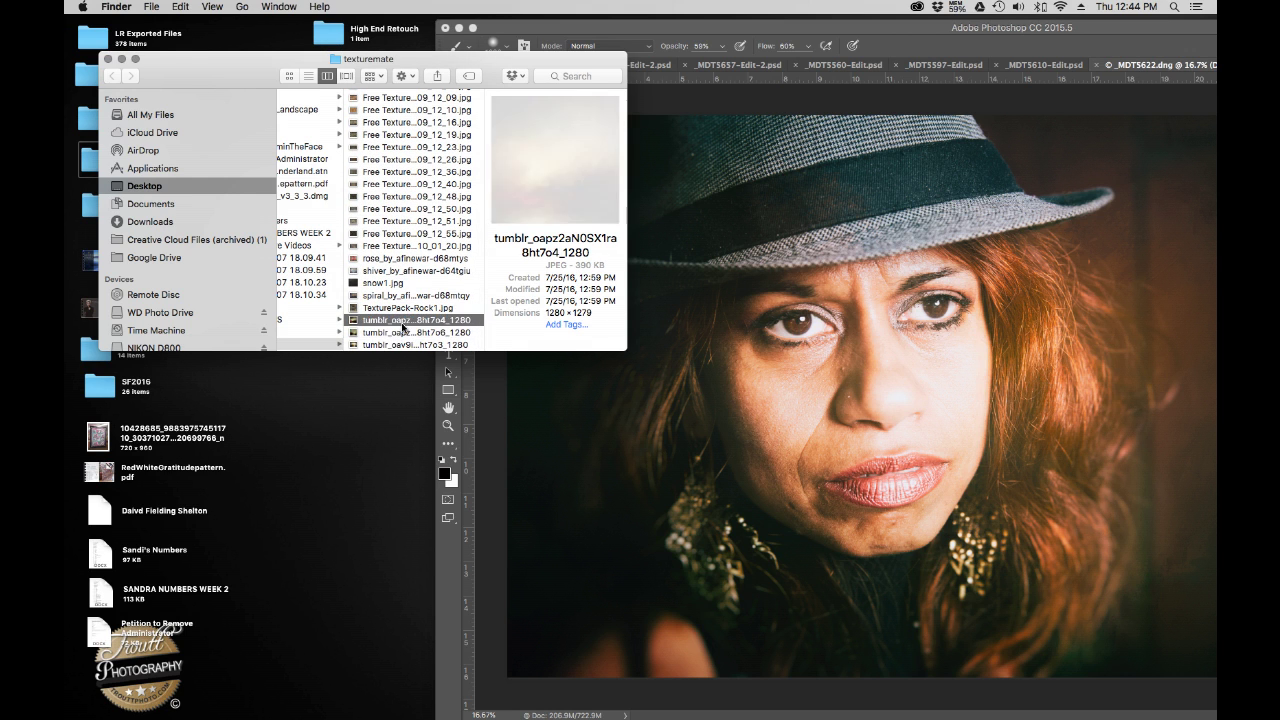
# Place the tumblr_oav9id8kO21ra8ht7o3_1280 texture into the portrait document and restore the full-size Photoshop window
pyautogui.click(392, 345)
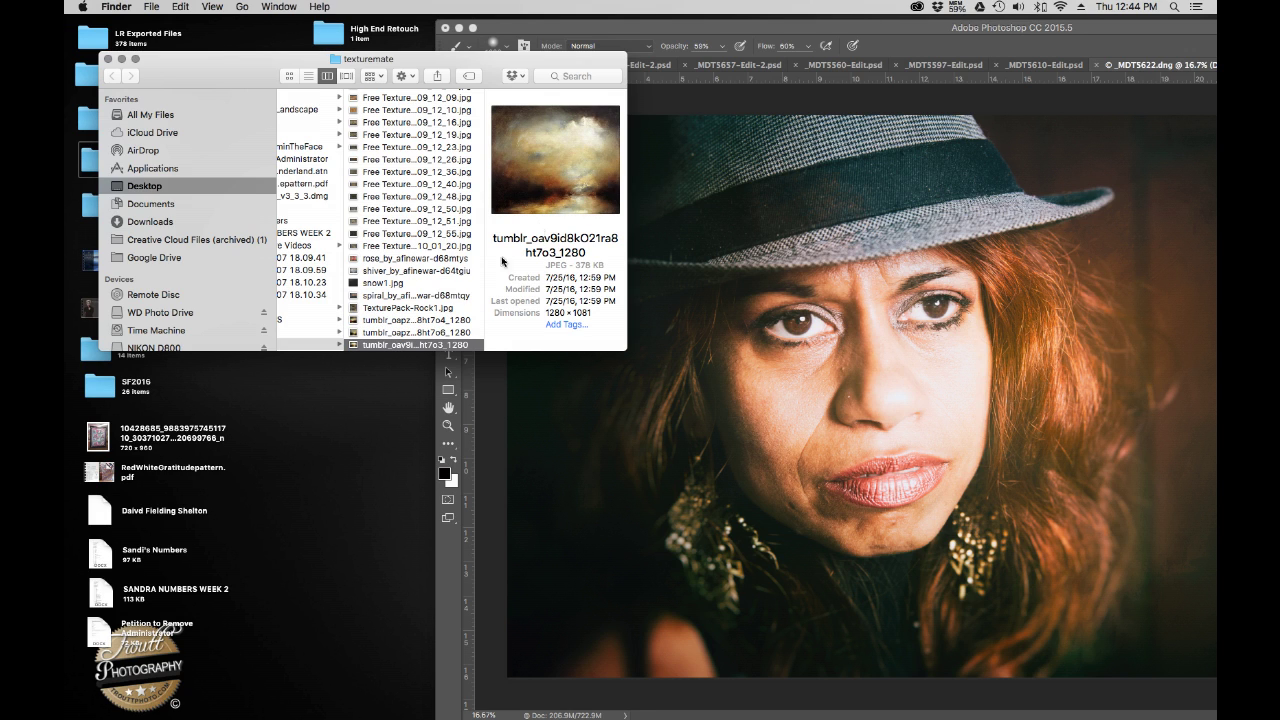
pyautogui.moveTo(553, 174); pyautogui.dragTo(984, 434)
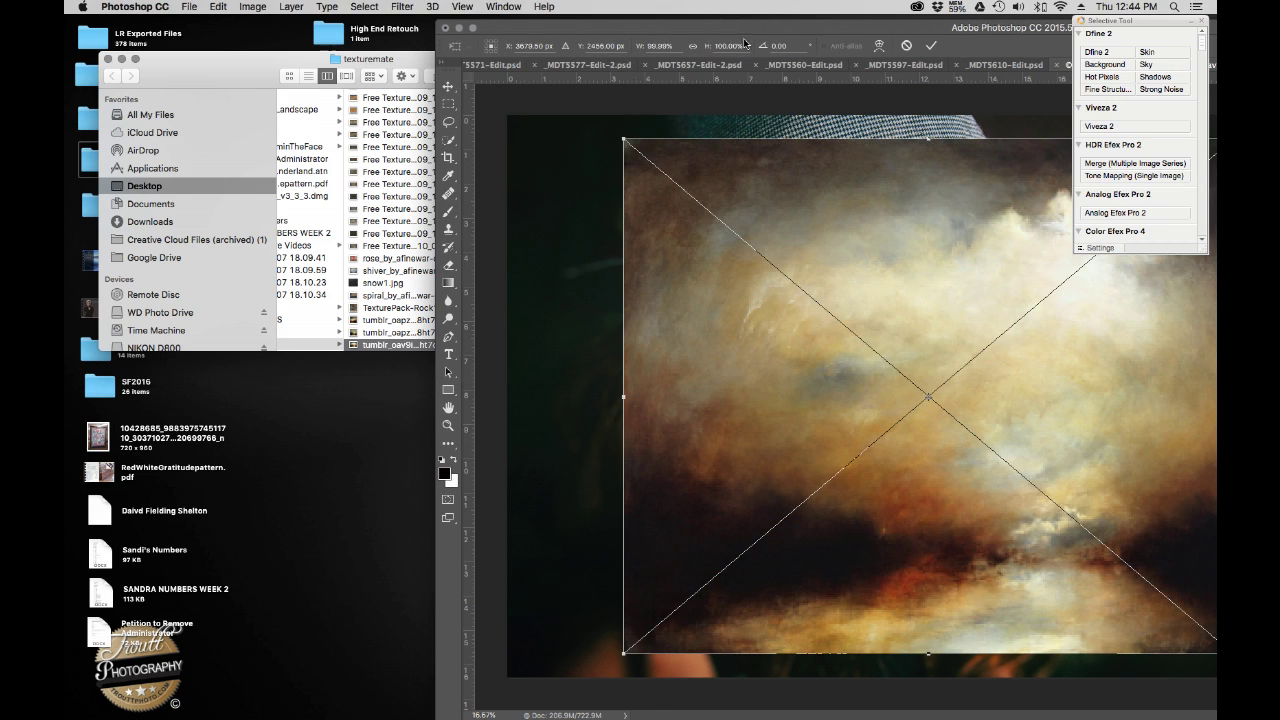
pyautogui.moveTo(724, 27); pyautogui.dragTo(332, 4)
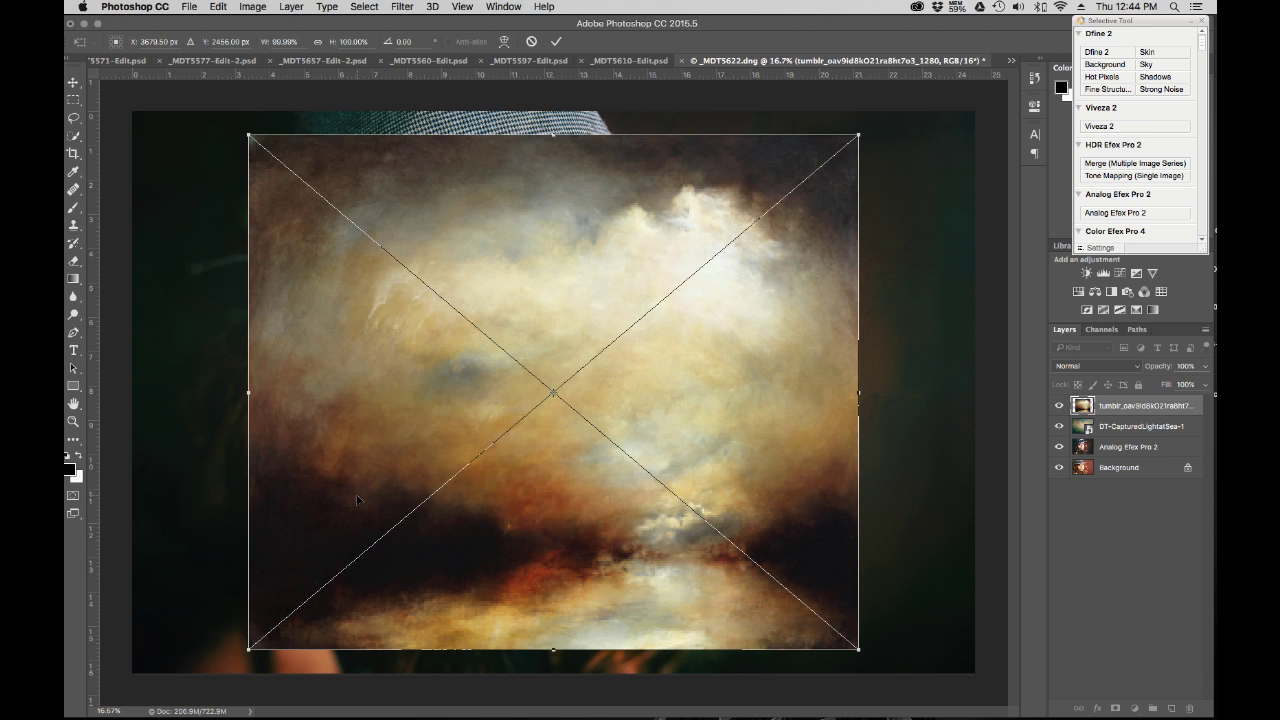
pyautogui.press('super+minus')
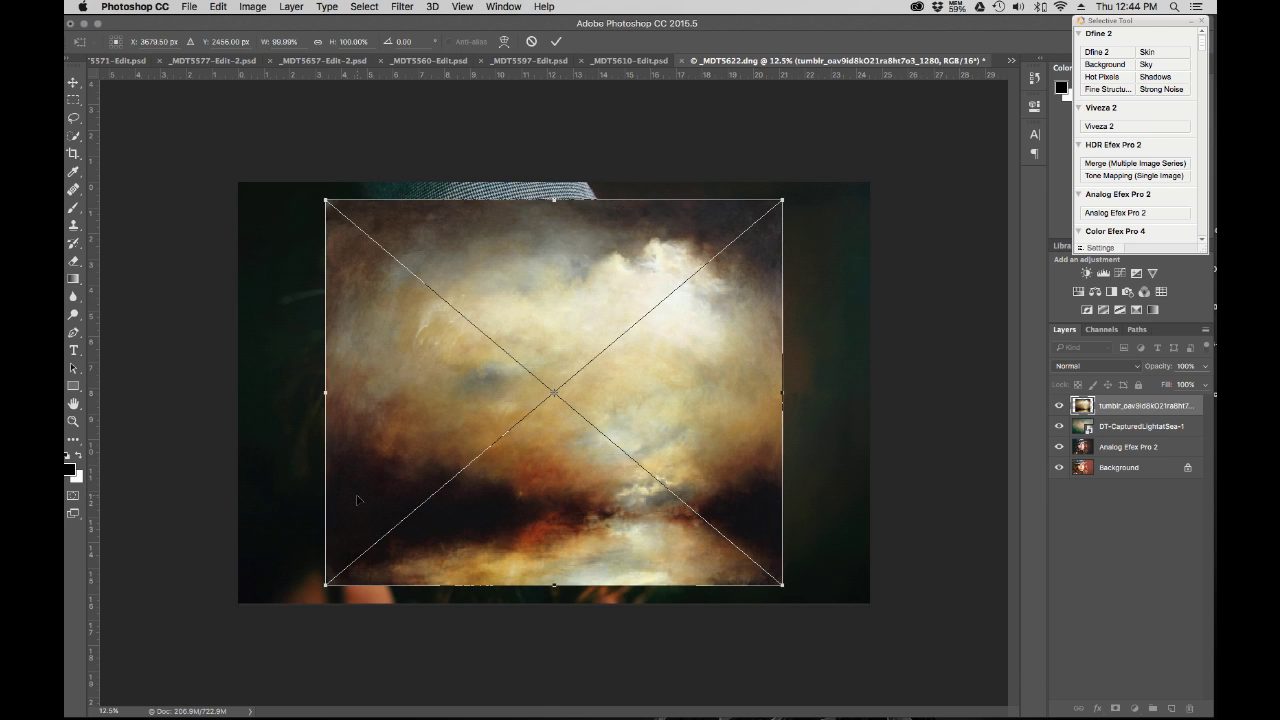
# Set the new texture layer's opacity to 60% and scale the texture past the canvas on all sides
pyautogui.click(1205, 384)
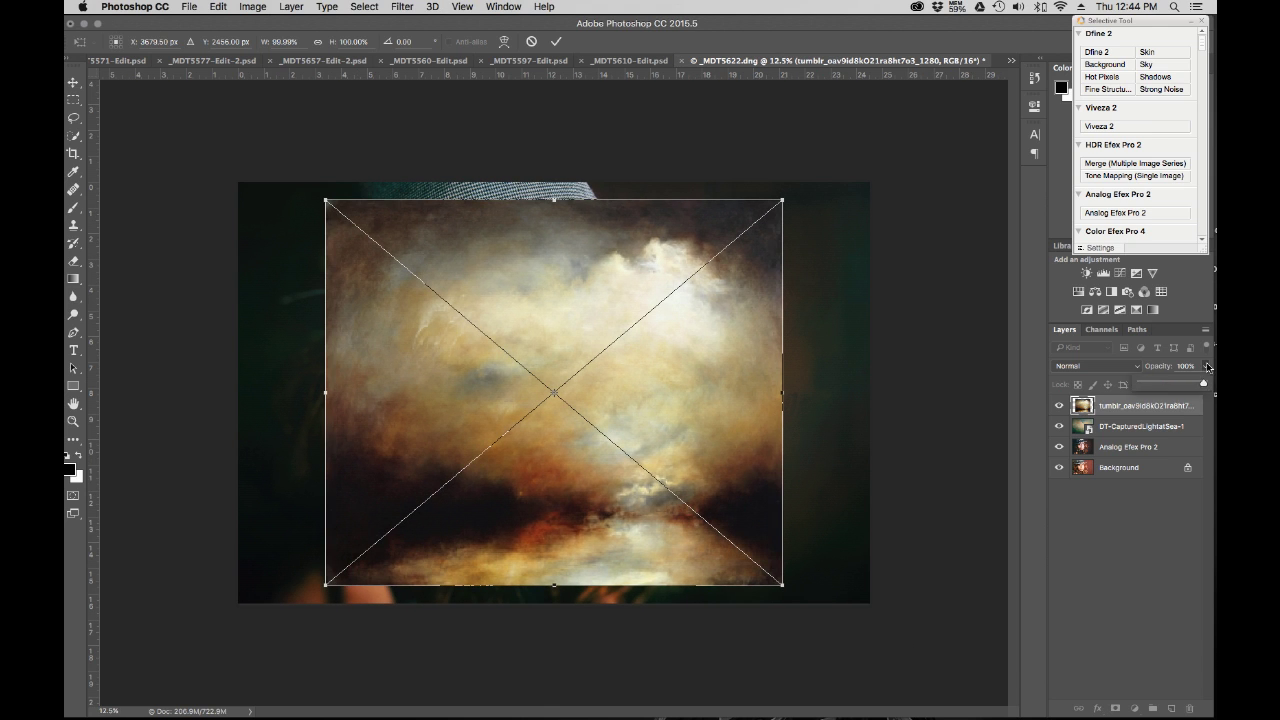
pyautogui.moveTo(1185, 384); pyautogui.dragTo(1178, 384)
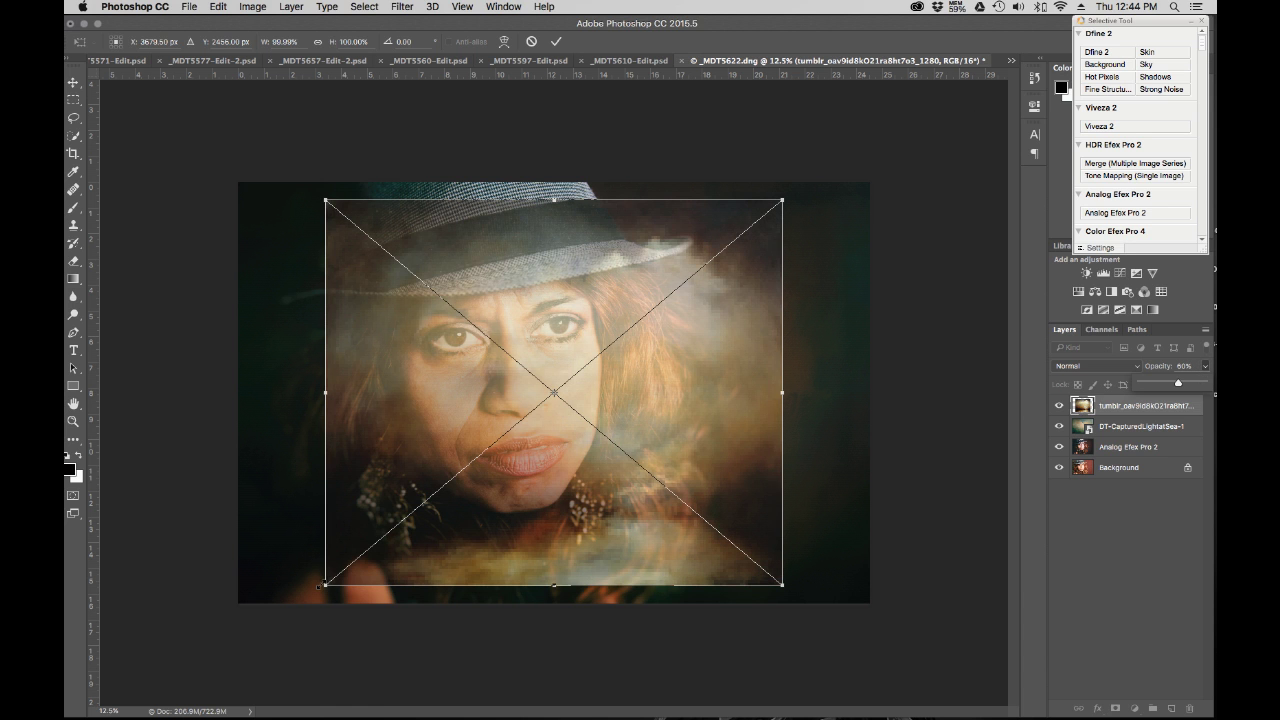
pyautogui.moveTo(322, 586); pyautogui.dragTo(175, 675)
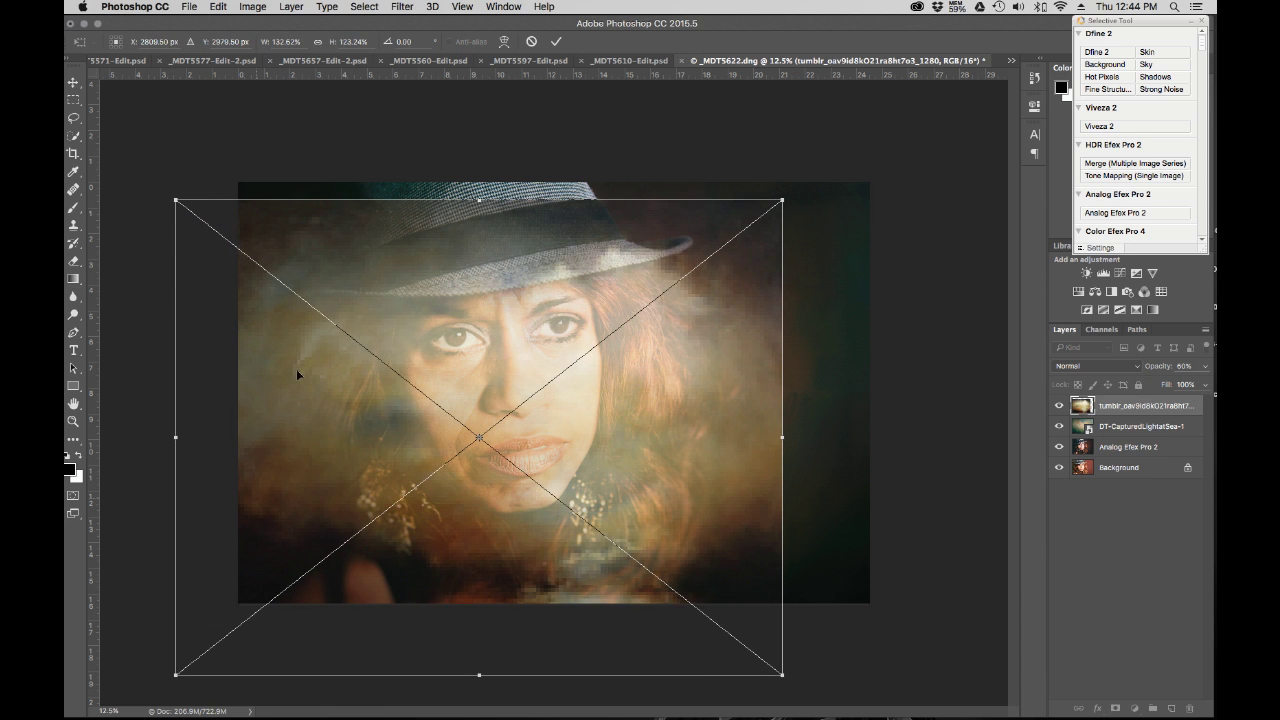
pyautogui.moveTo(780, 201); pyautogui.dragTo(918, 138)
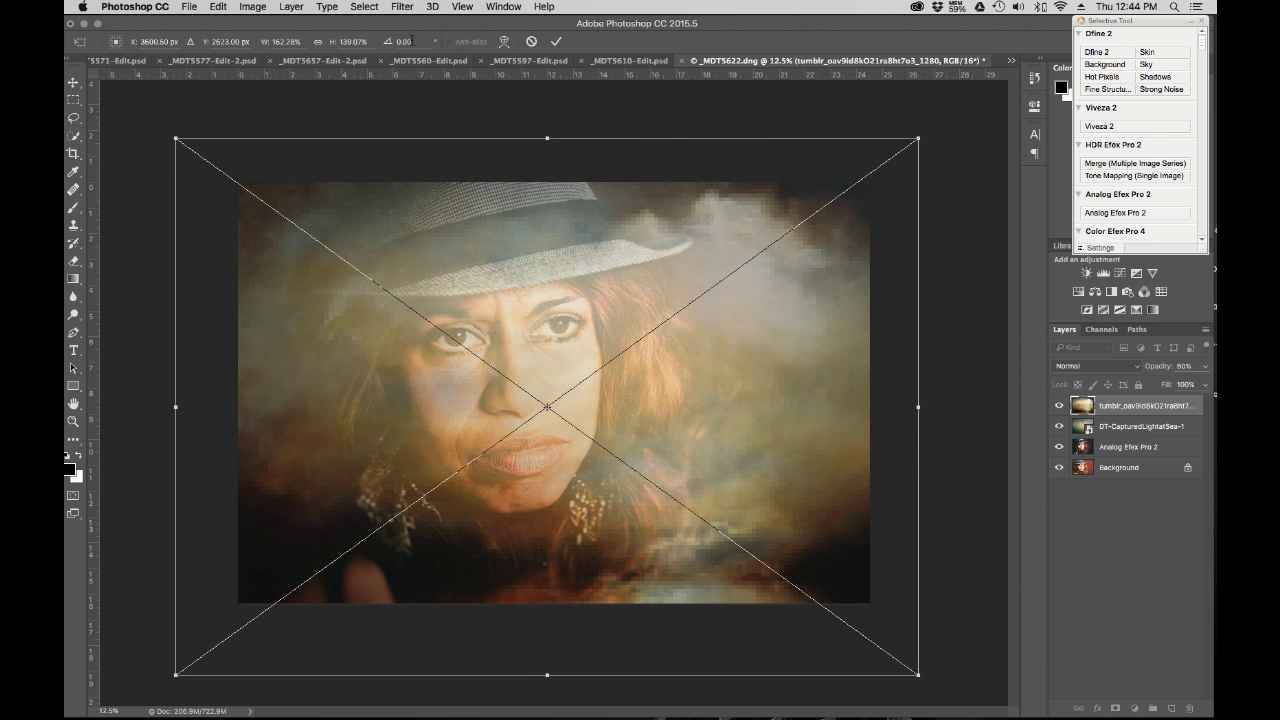
# Try rotating the placed texture by -90 degrees, and settle on a rotation of -180 degrees
pyautogui.click(410, 41)
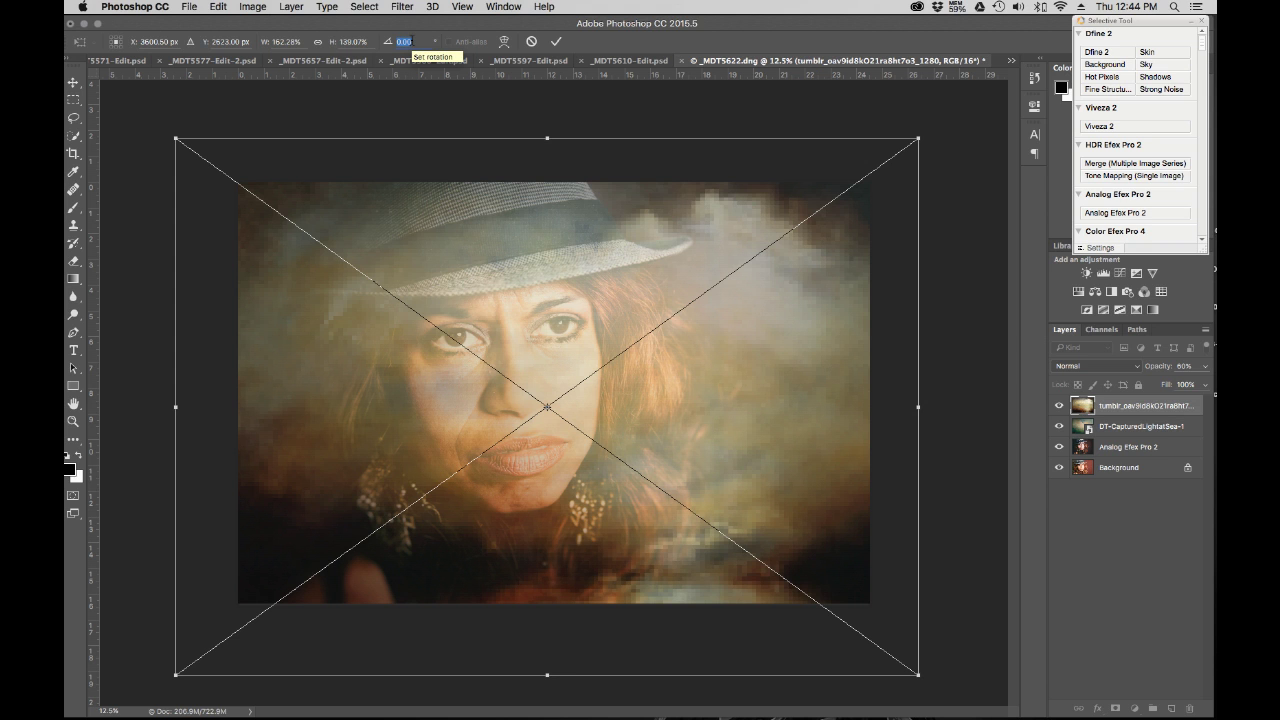
pyautogui.write('-90')
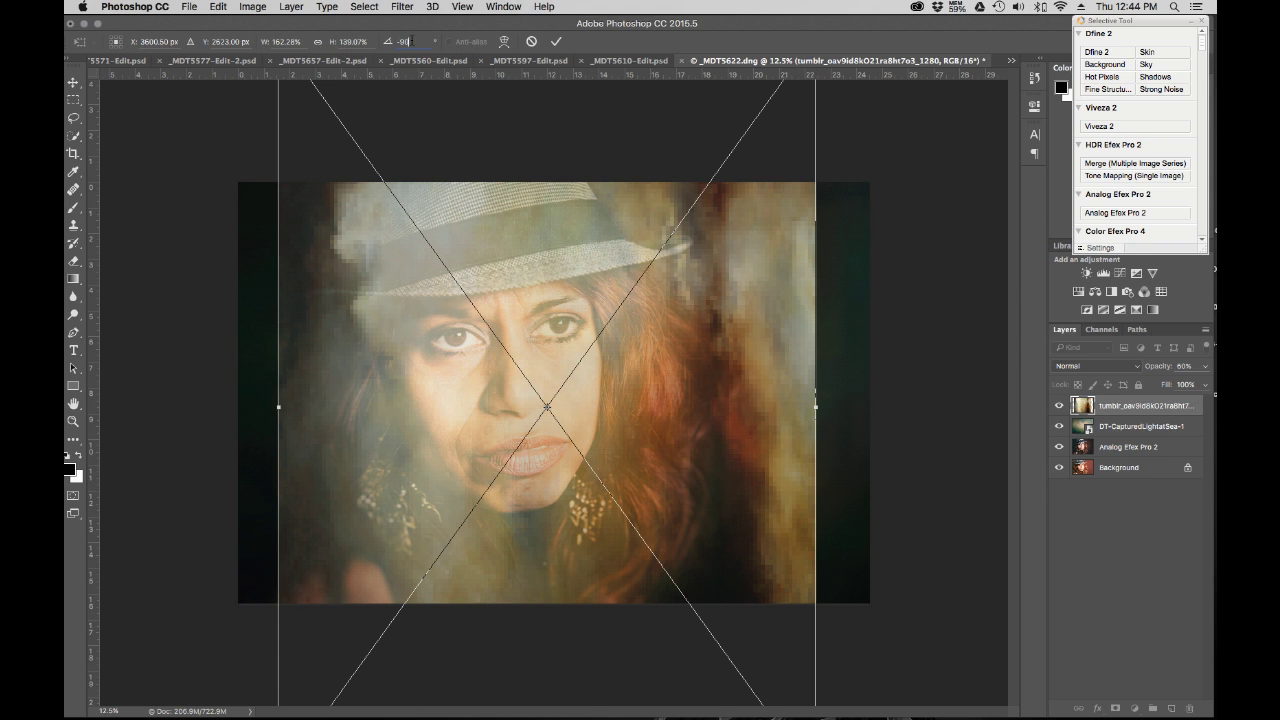
pyautogui.press('BackSpace')
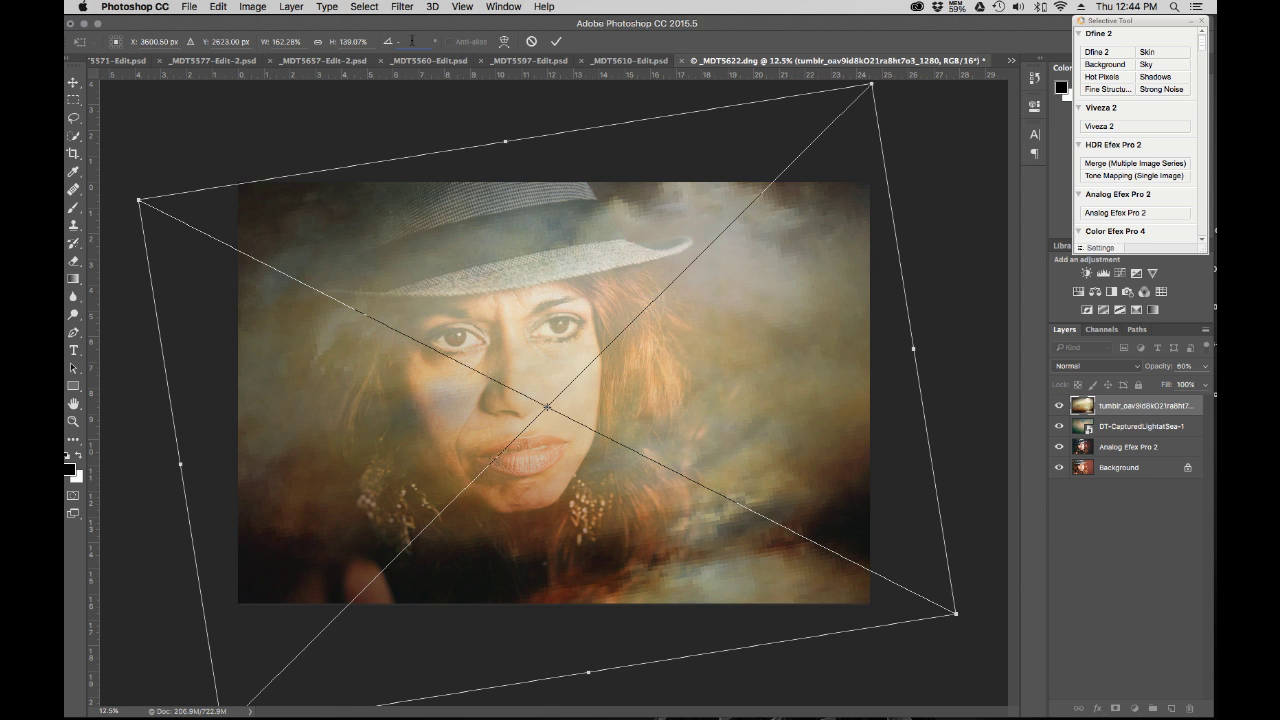
pyautogui.write('180')
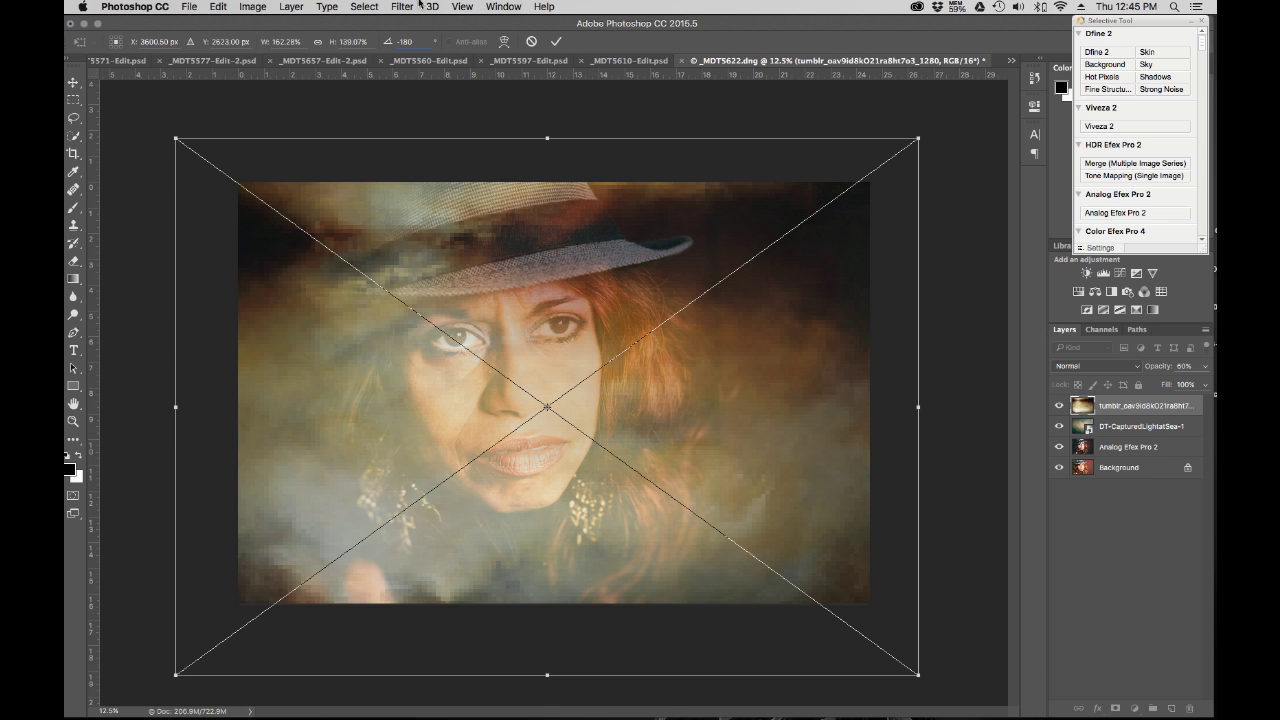
# Move the rotated texture upward, stretch its height downward to about 146.93%, and commit the placement
pyautogui.moveTo(568, 238); pyautogui.dragTo(567, 191)
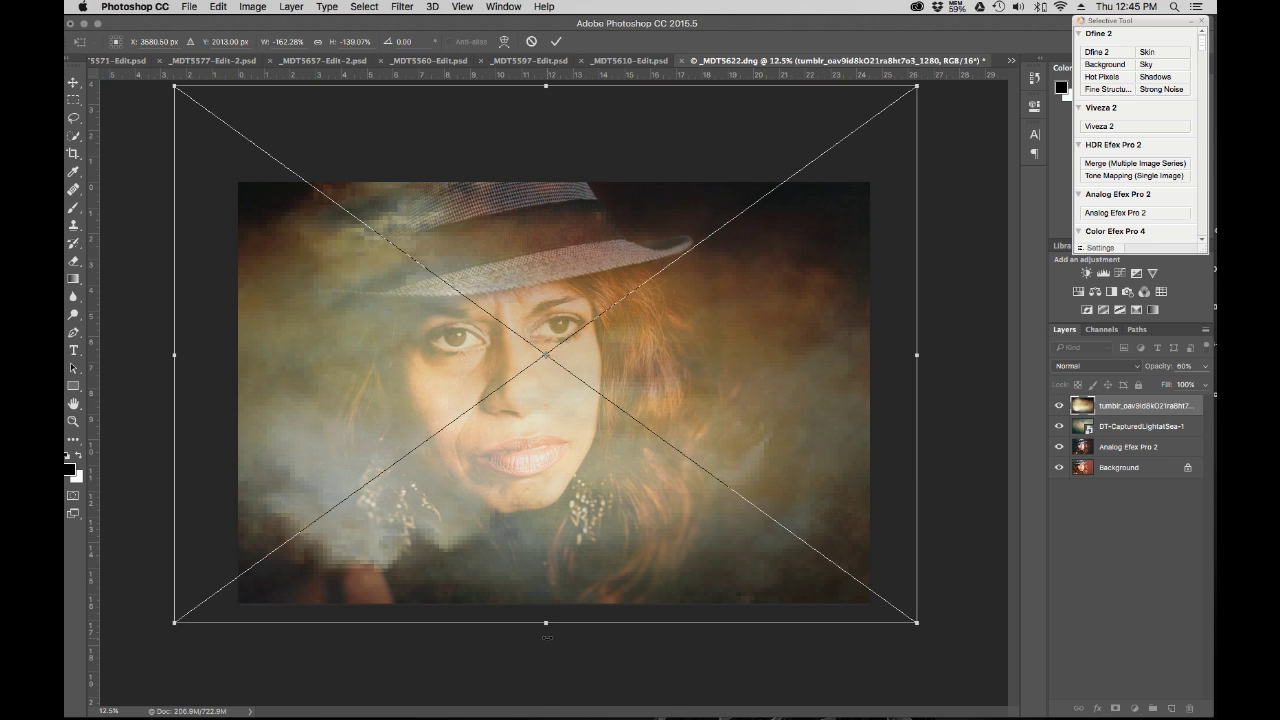
pyautogui.moveTo(547, 637); pyautogui.dragTo(553, 655)
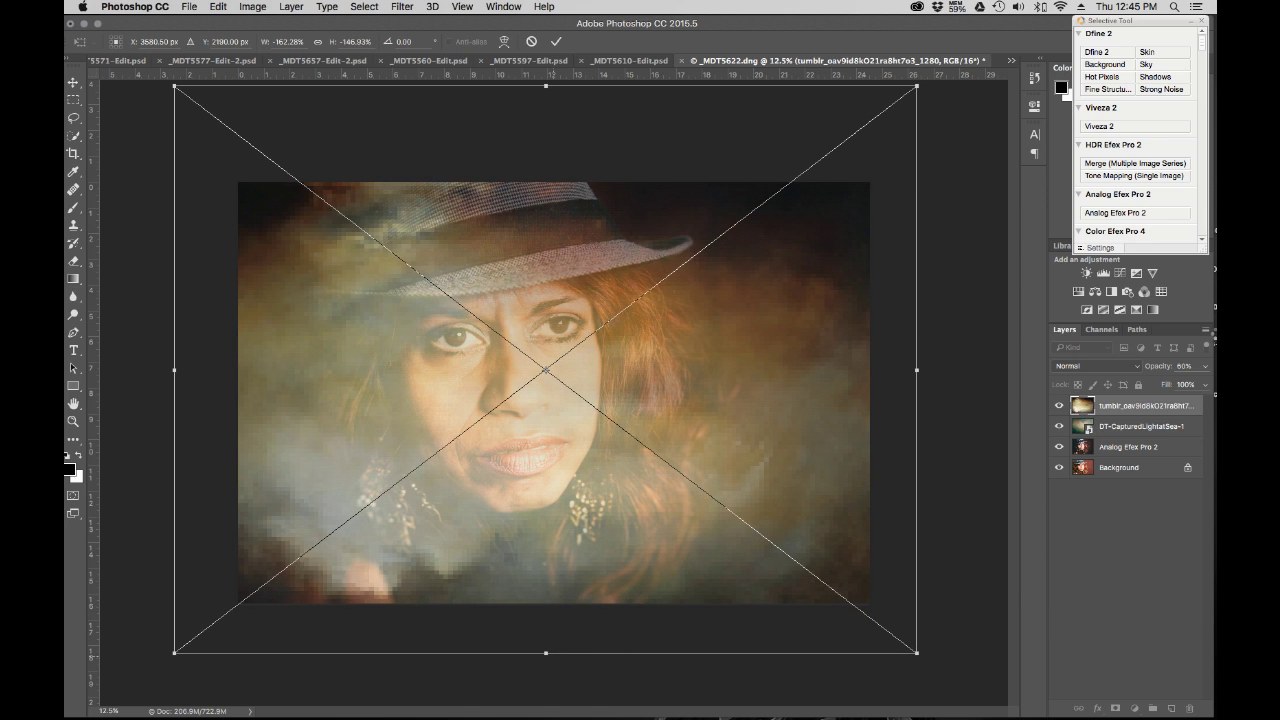
pyautogui.press('Return')
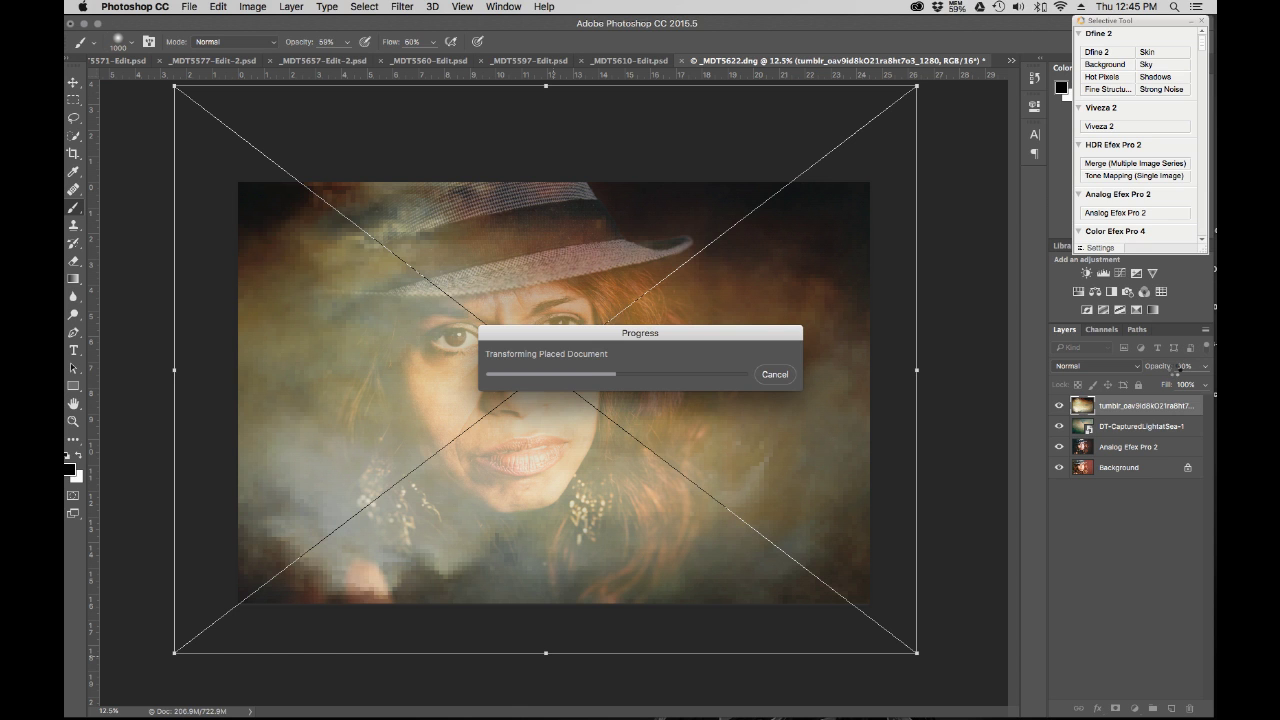
# Set the new texture layer's opacity to 100% and rasterize its smart object
pyautogui.click(1205, 367)
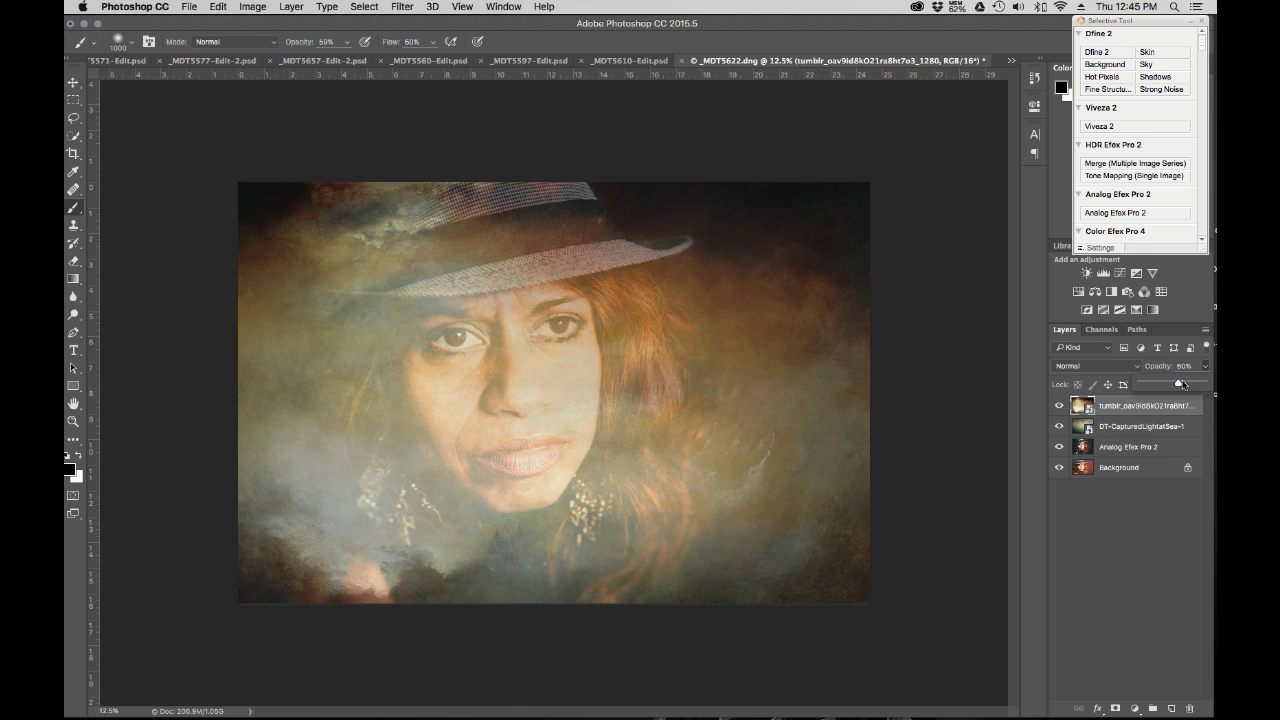
pyautogui.moveTo(1178, 384); pyautogui.dragTo(1204, 385)
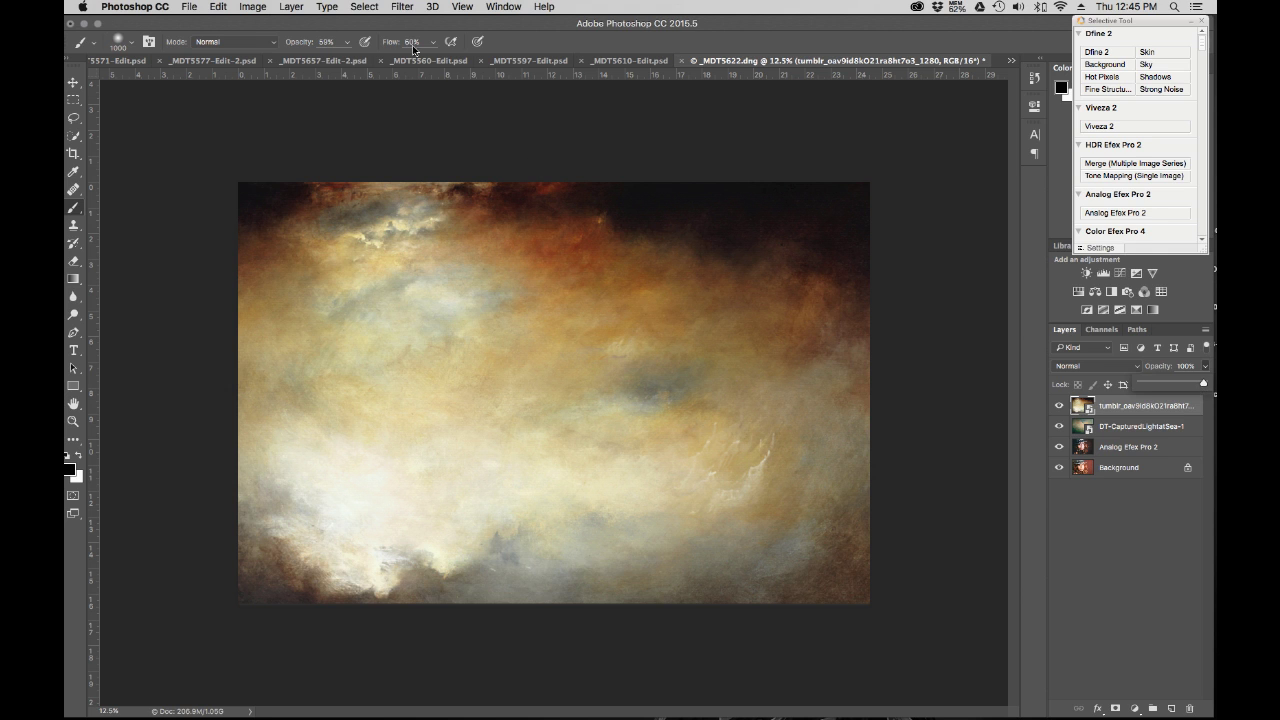
pyautogui.click(899, 364)
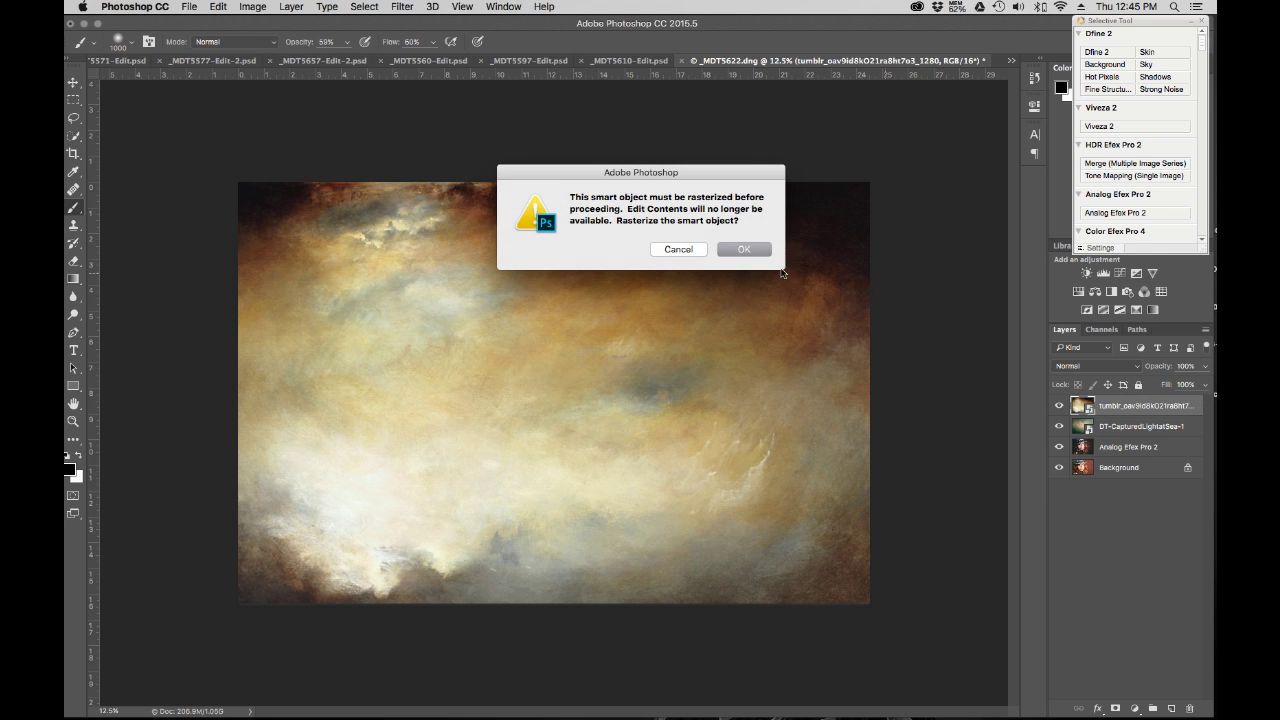
pyautogui.click(755, 253)
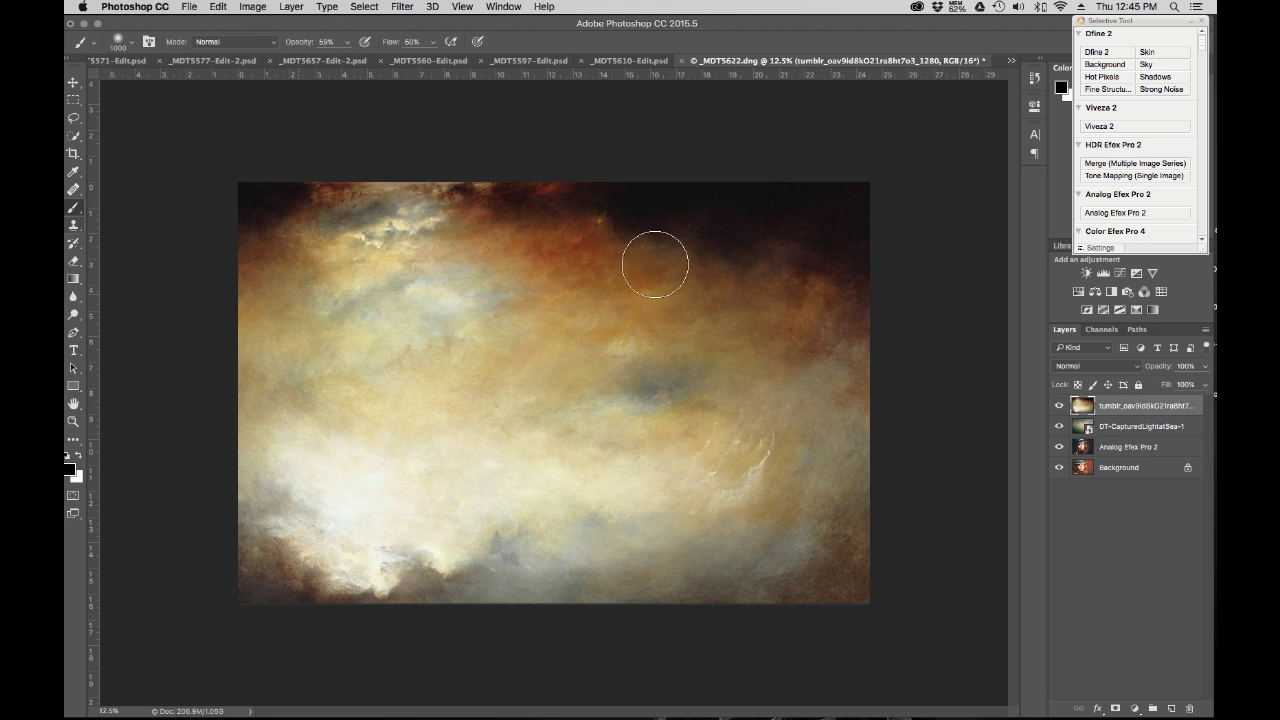
# Try the Soft Light and Hard Light blend modes on the top texture layer, and settle on Overlay
pyautogui.click(1113, 365)
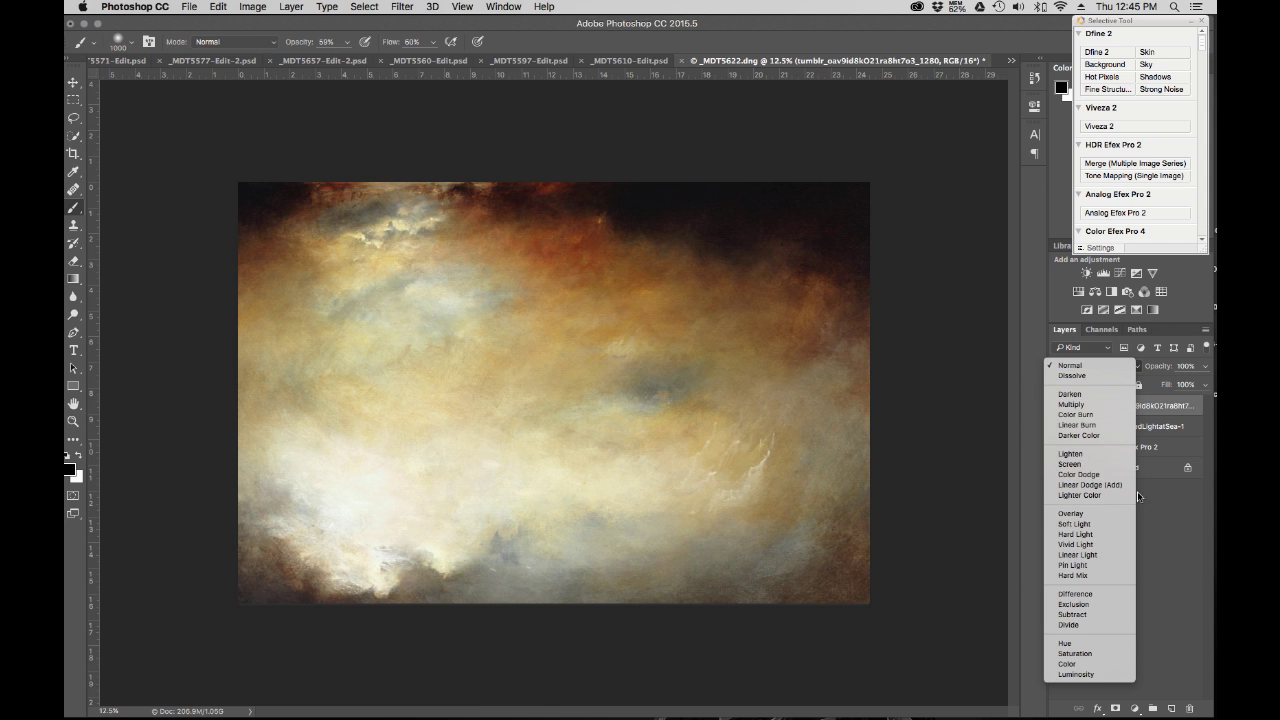
pyautogui.click(1115, 525)
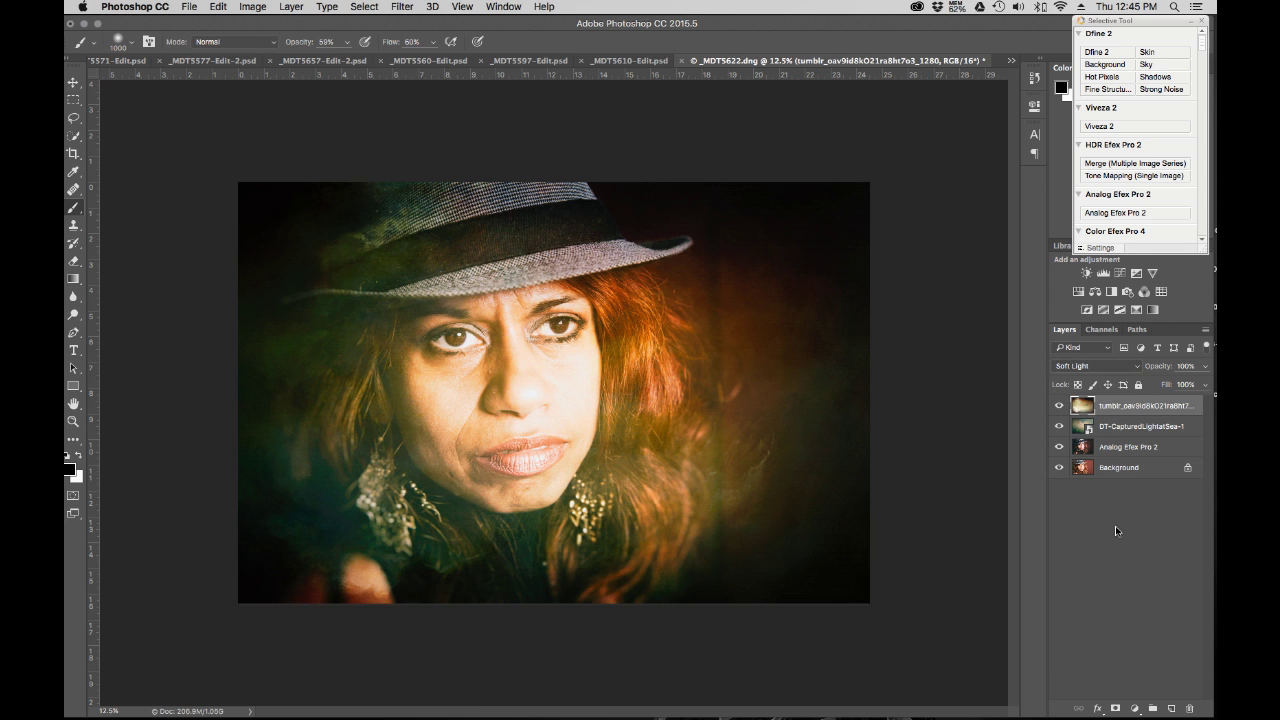
pyautogui.click(1118, 366)
pyautogui.click(1113, 376)
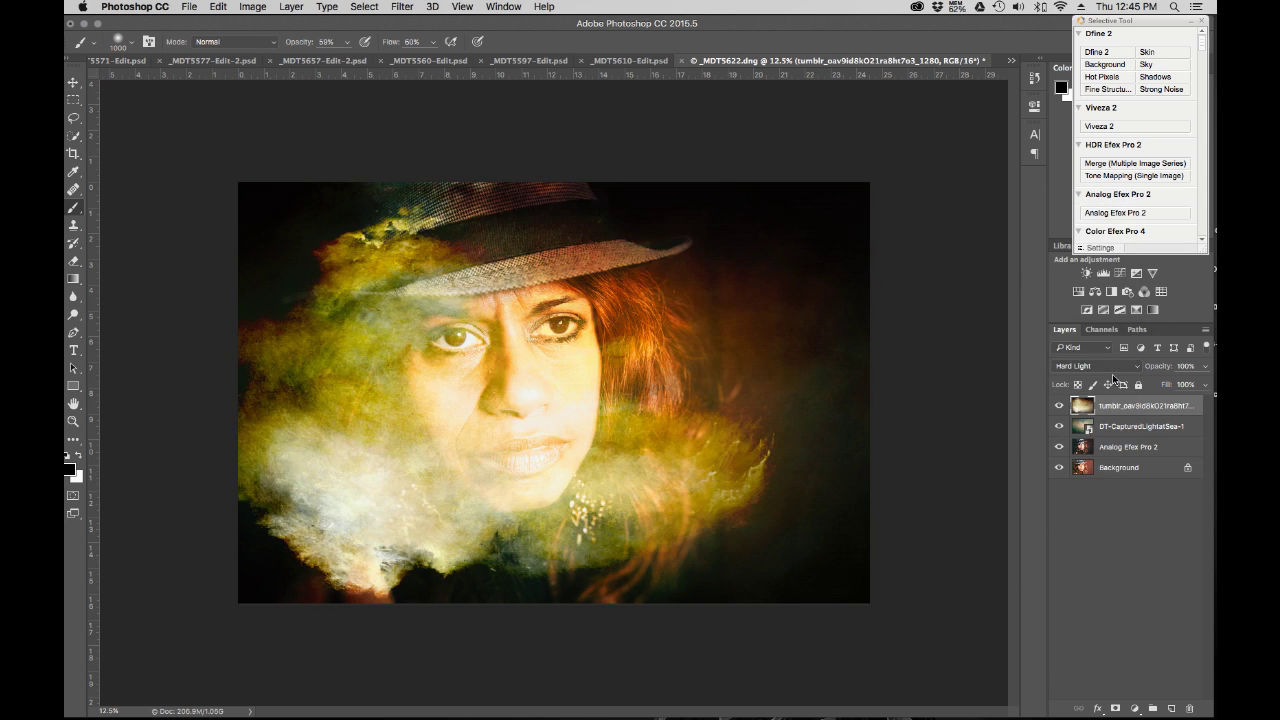
pyautogui.click(1119, 372)
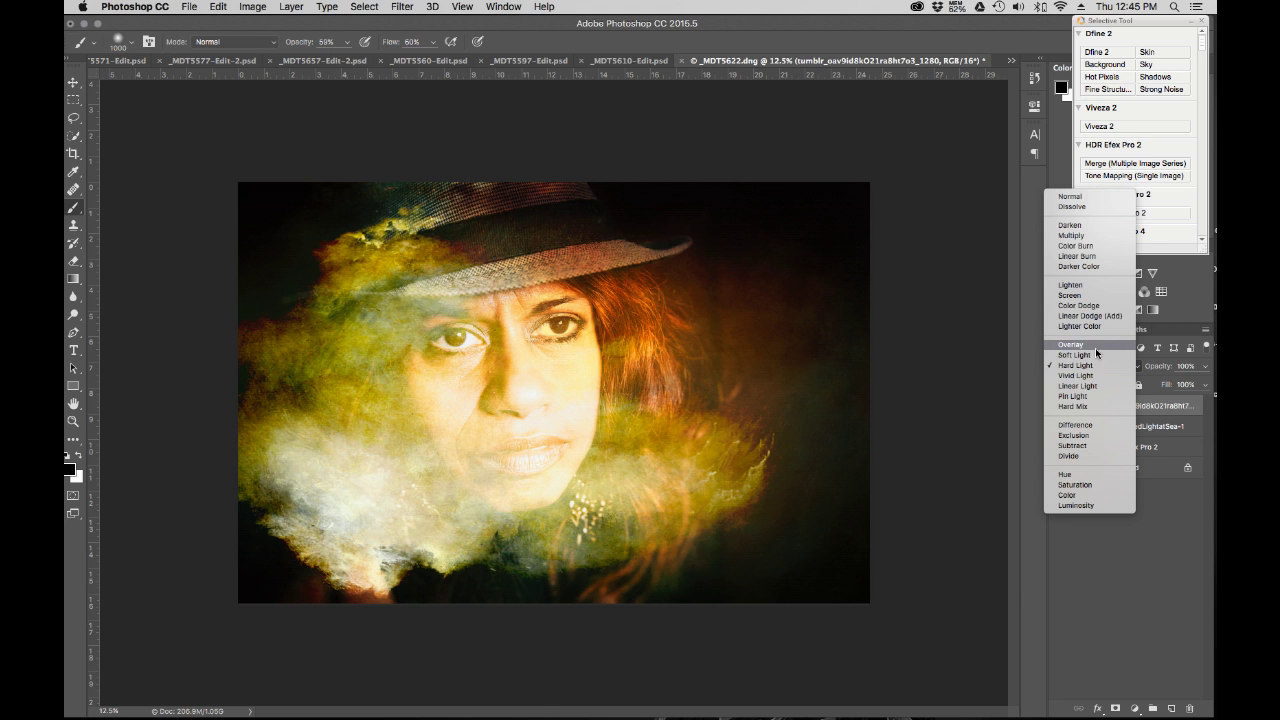
pyautogui.click(1095, 348)
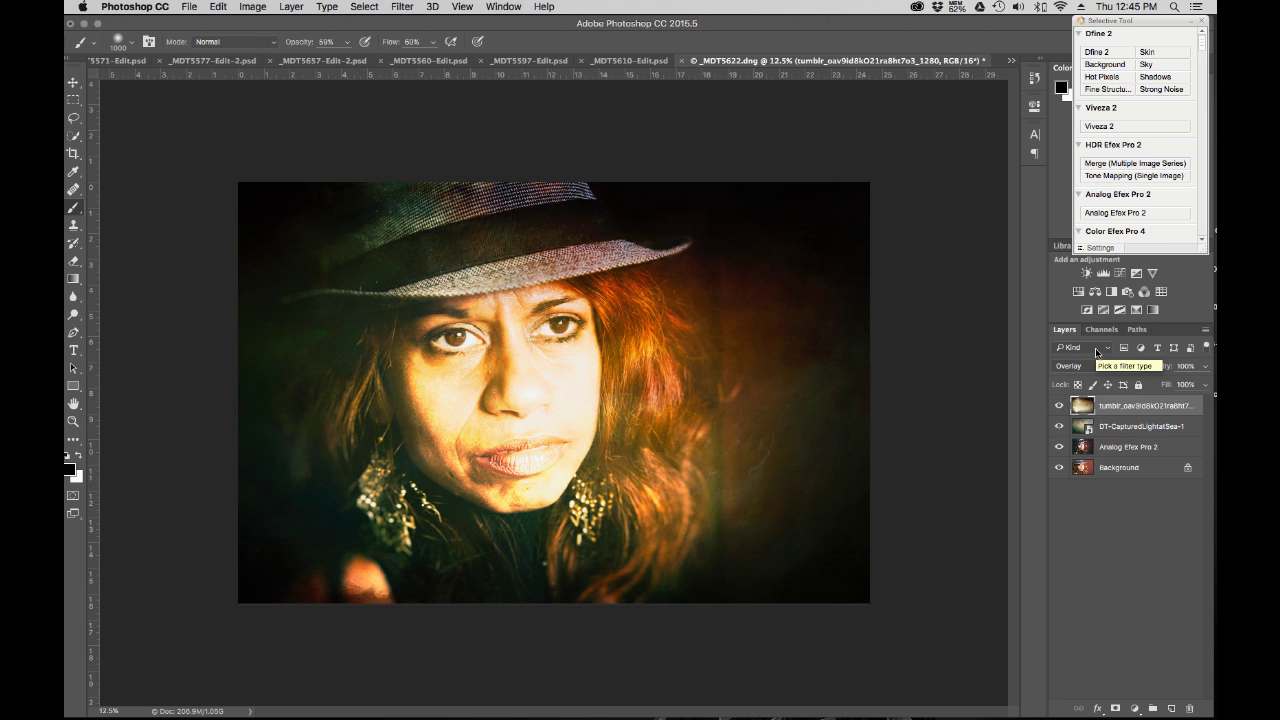
# Hide the two texture layers and the Analog Efex Pro 2 layer to compare with the original portrait, and show them again
pyautogui.click(1059, 448)
pyautogui.click(1059, 428)
pyautogui.click(1058, 408)
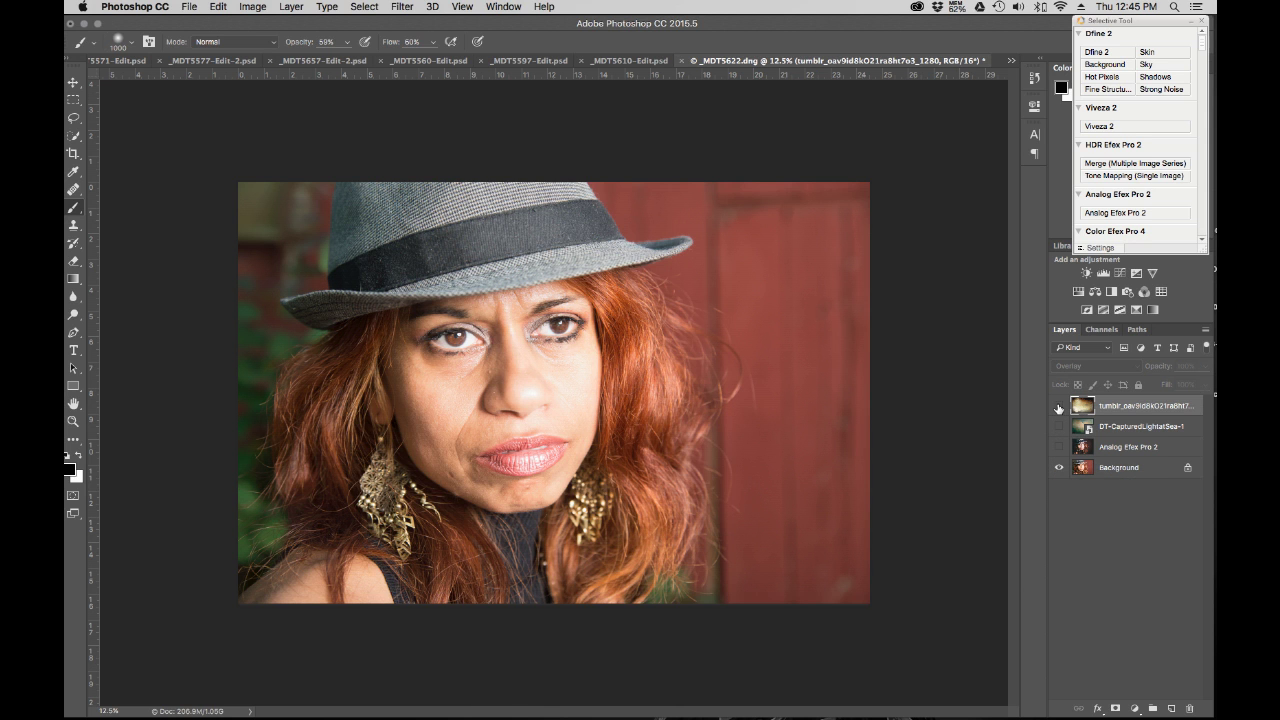
pyautogui.click(1059, 406)
pyautogui.click(1059, 427)
pyautogui.click(1060, 448)
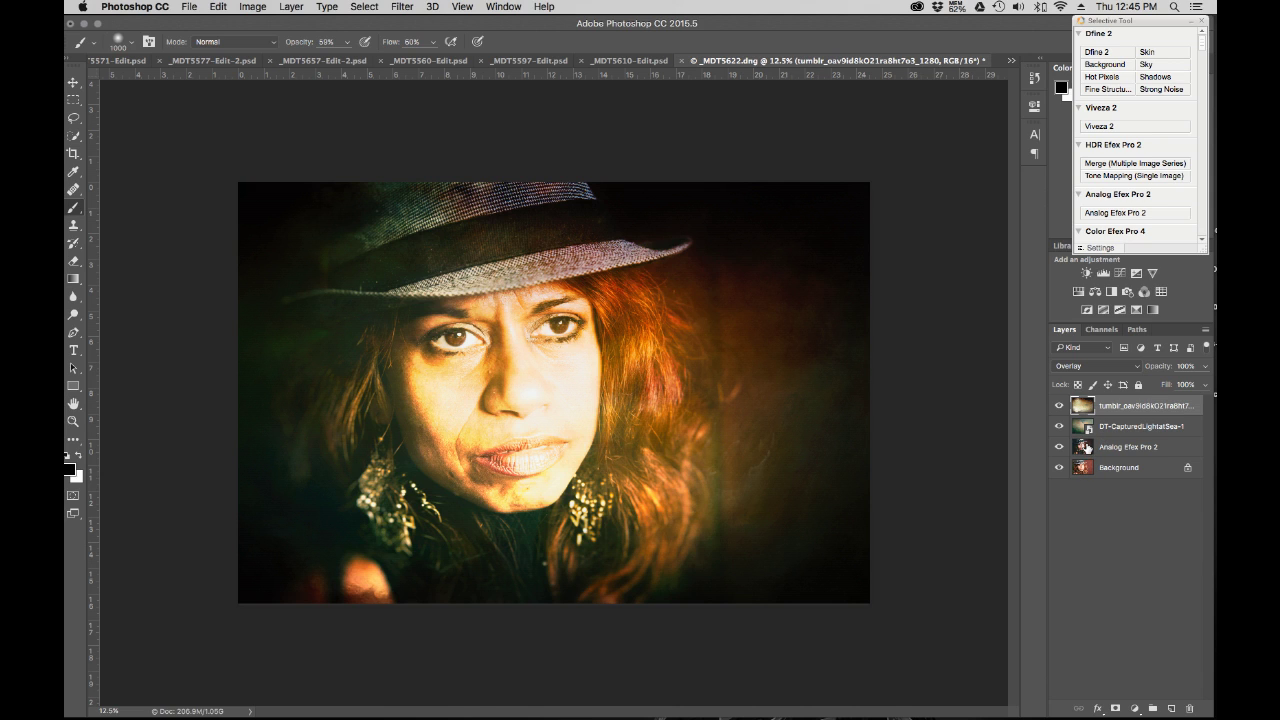
# Add a layer mask to the top texture layer and paint the texture off the face in black with 300 and 800 px brushes
pyautogui.click(1117, 708)
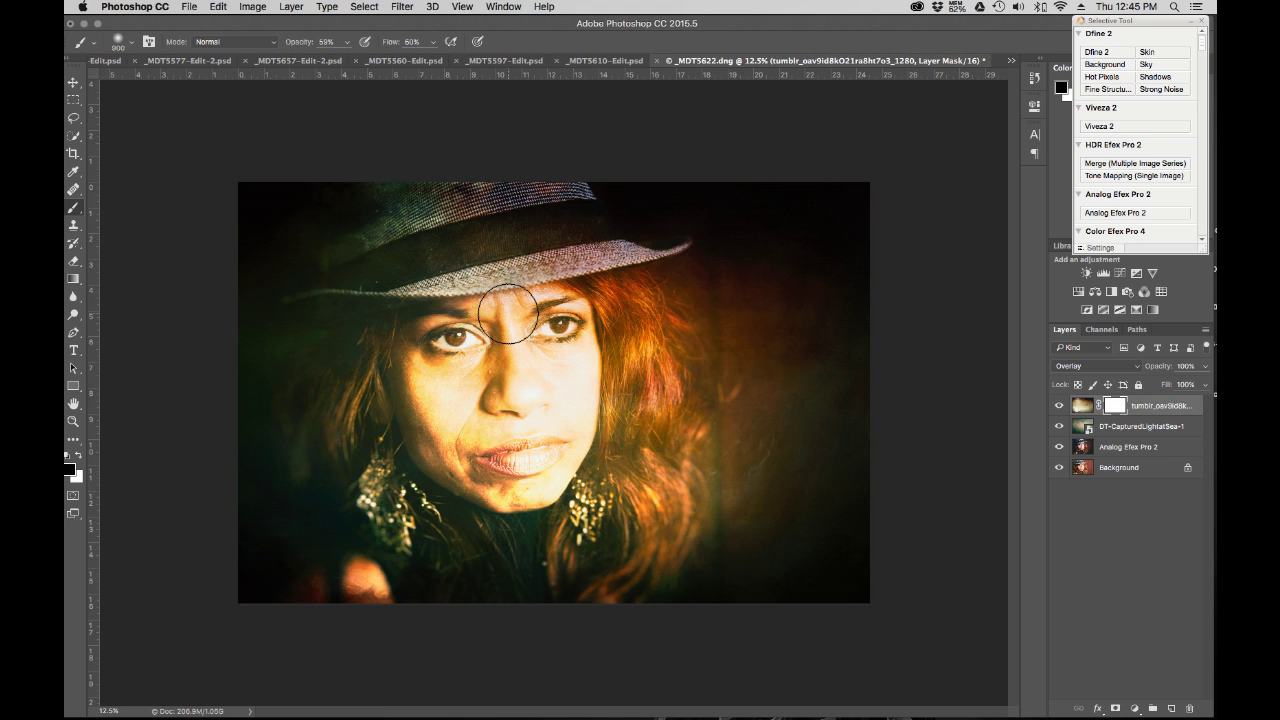
pyautogui.press('[')
pyautogui.press('[')
pyautogui.press('[')
pyautogui.press('[')
pyautogui.press('[')
pyautogui.press('[')
pyautogui.press('[')
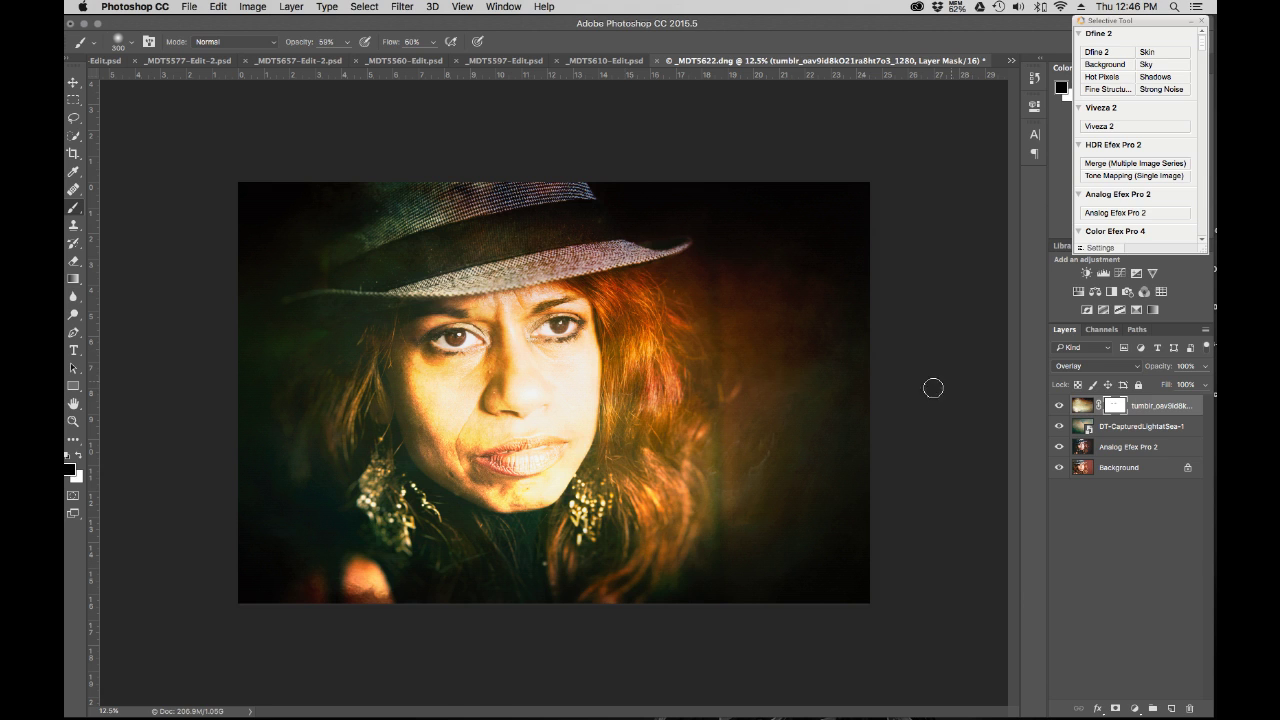
pyautogui.press(']')
pyautogui.press(']')
pyautogui.press(']')
pyautogui.press(']')
pyautogui.press(']')
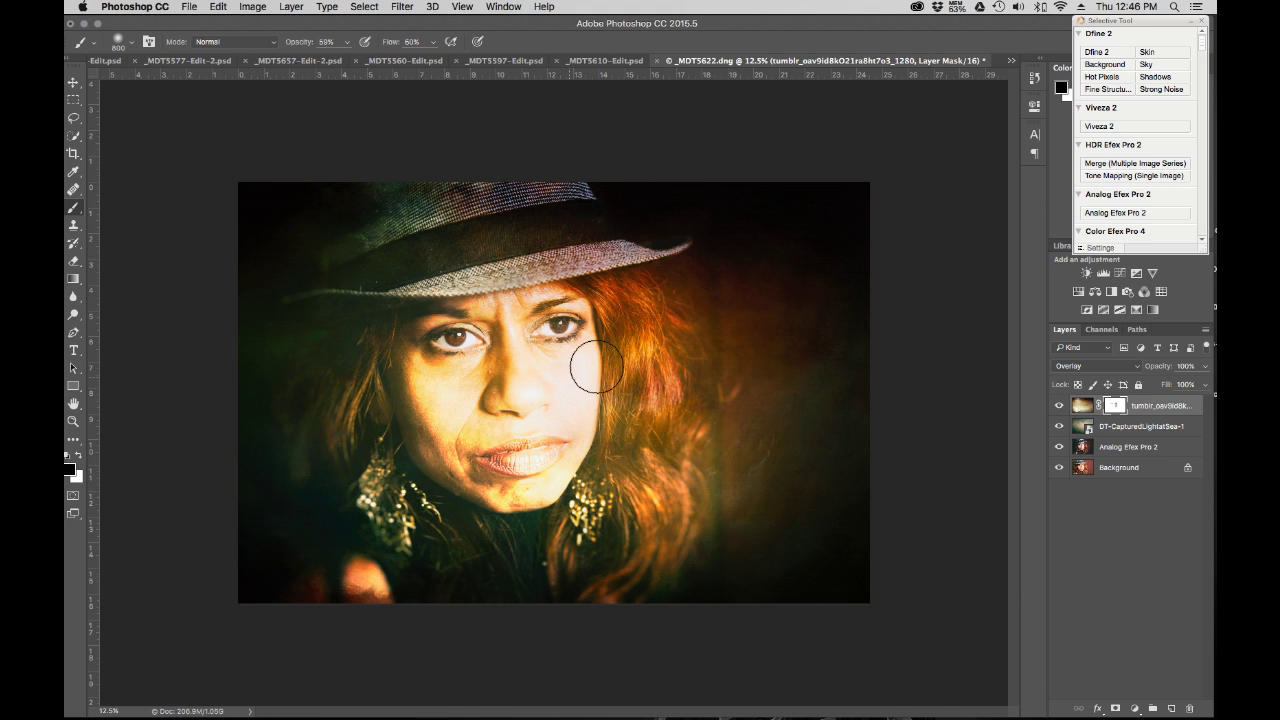
# Add a layer mask to the DT-CapturedLightatSea-1 layer and paint black over the face with a 1600 to 1700 px brush
pyautogui.click(1087, 429)
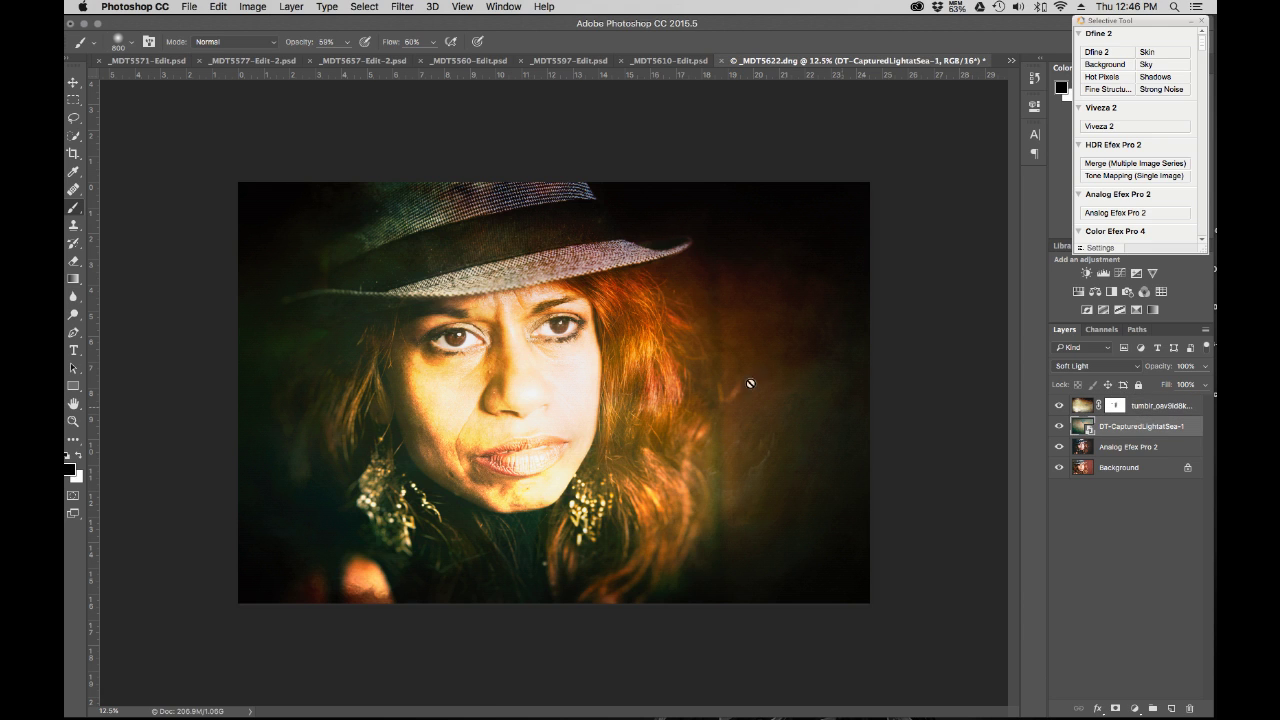
pyautogui.click(1116, 708)
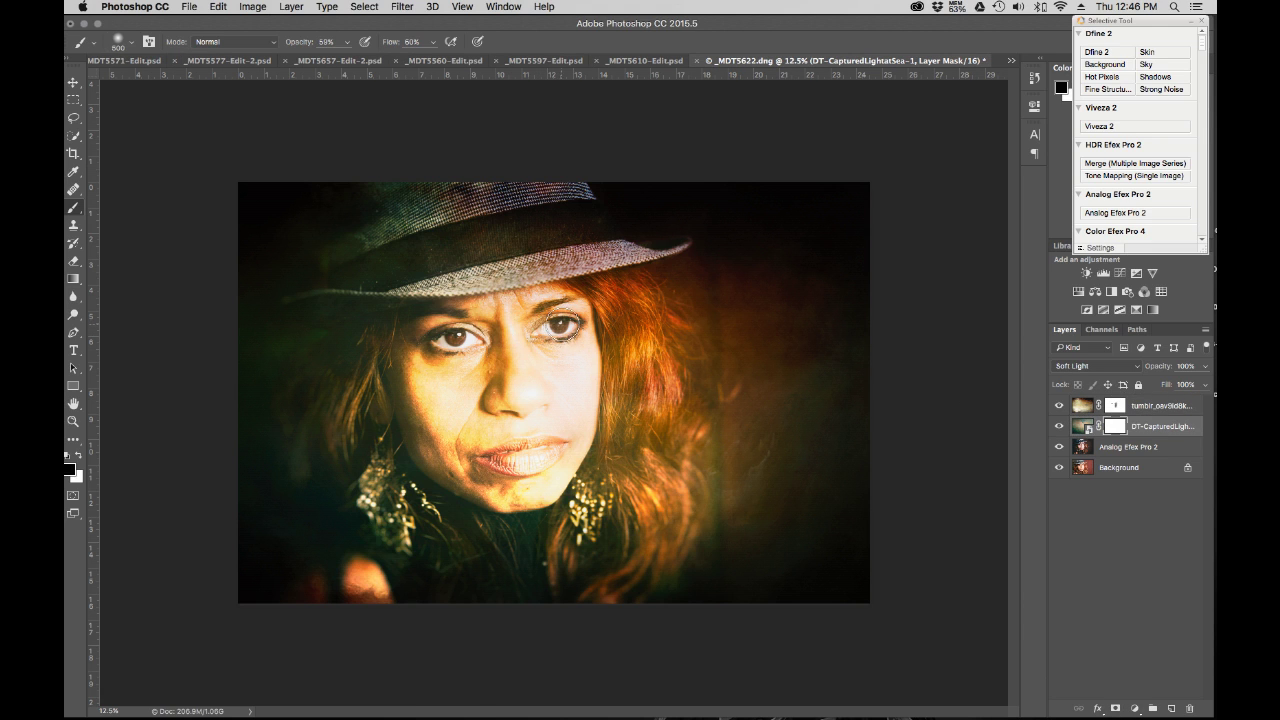
pyautogui.press('[')
pyautogui.press('[')
pyautogui.press(']')
pyautogui.press(']')
pyautogui.press(']')
pyautogui.press(']')
pyautogui.press(']')
pyautogui.press(']')
pyautogui.press(']')
pyautogui.press(']')
pyautogui.press(']')
pyautogui.press(']')
pyautogui.press(']')
pyautogui.press(']')
pyautogui.press(']')
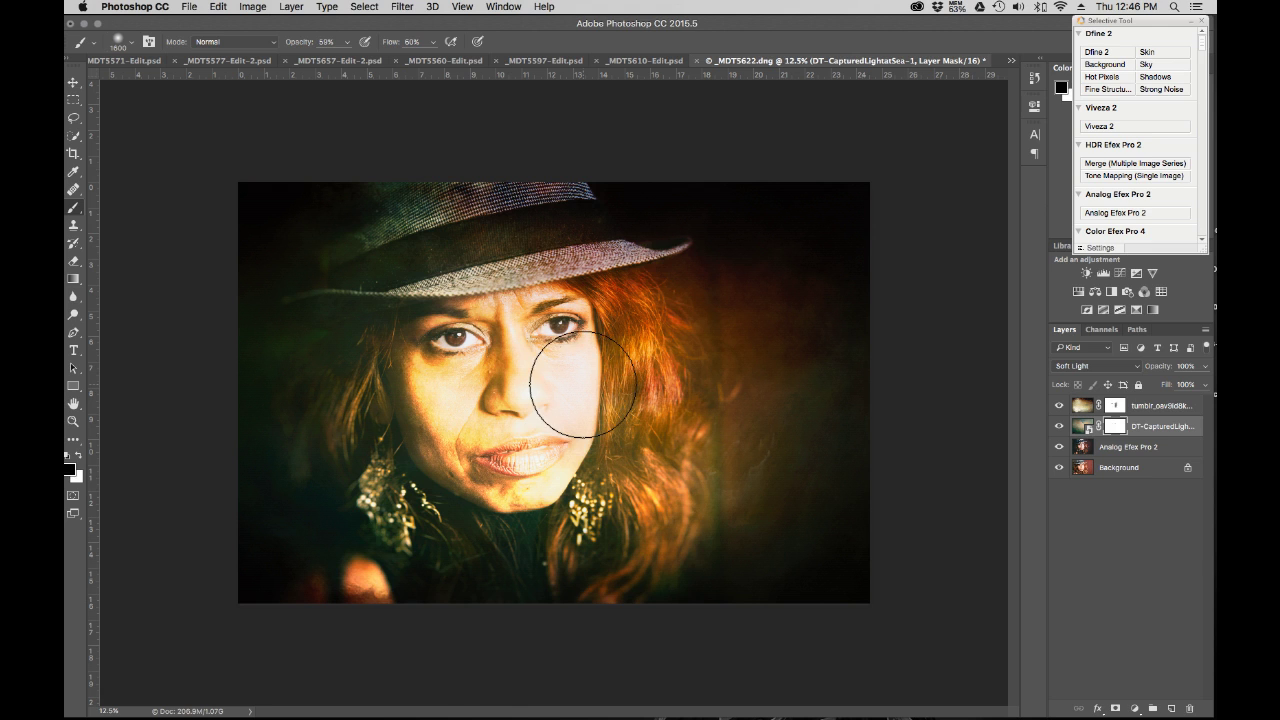
pyautogui.press(']')
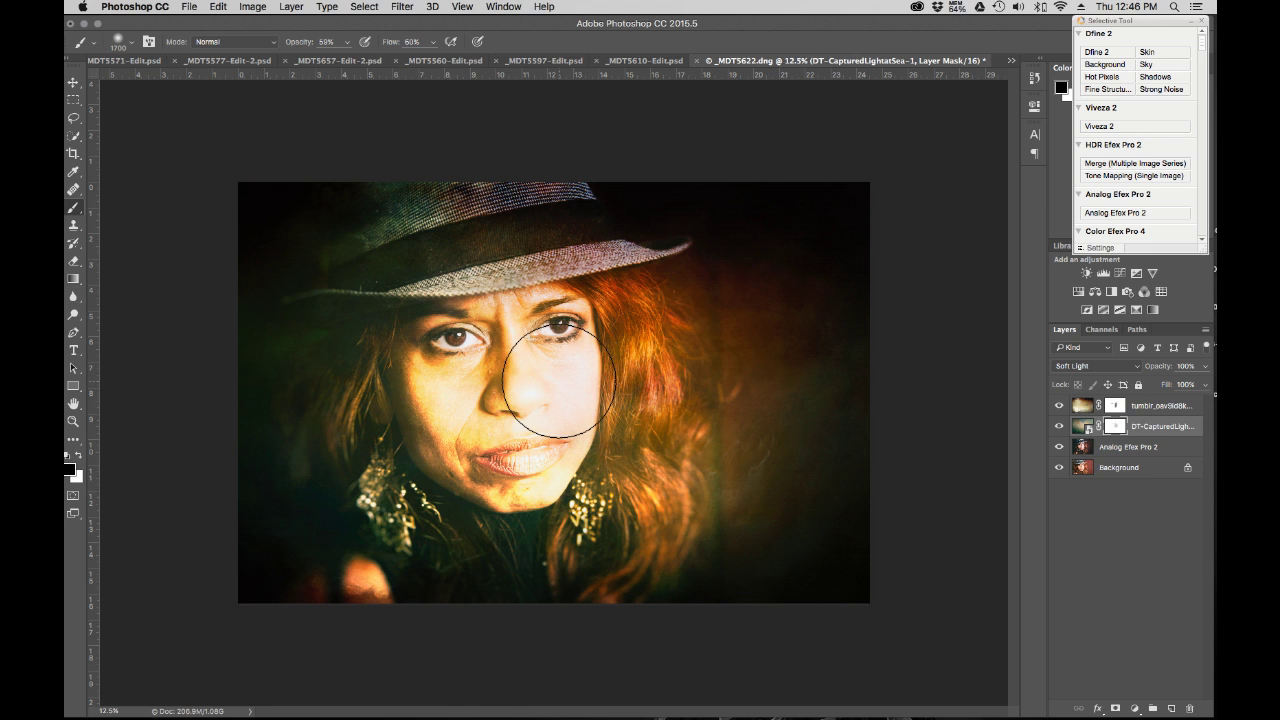
# Add a layer mask to the Analog Efex Pro 2 layer and paint black over the face, reducing the brush to 1100 px
pyautogui.click(1085, 448)
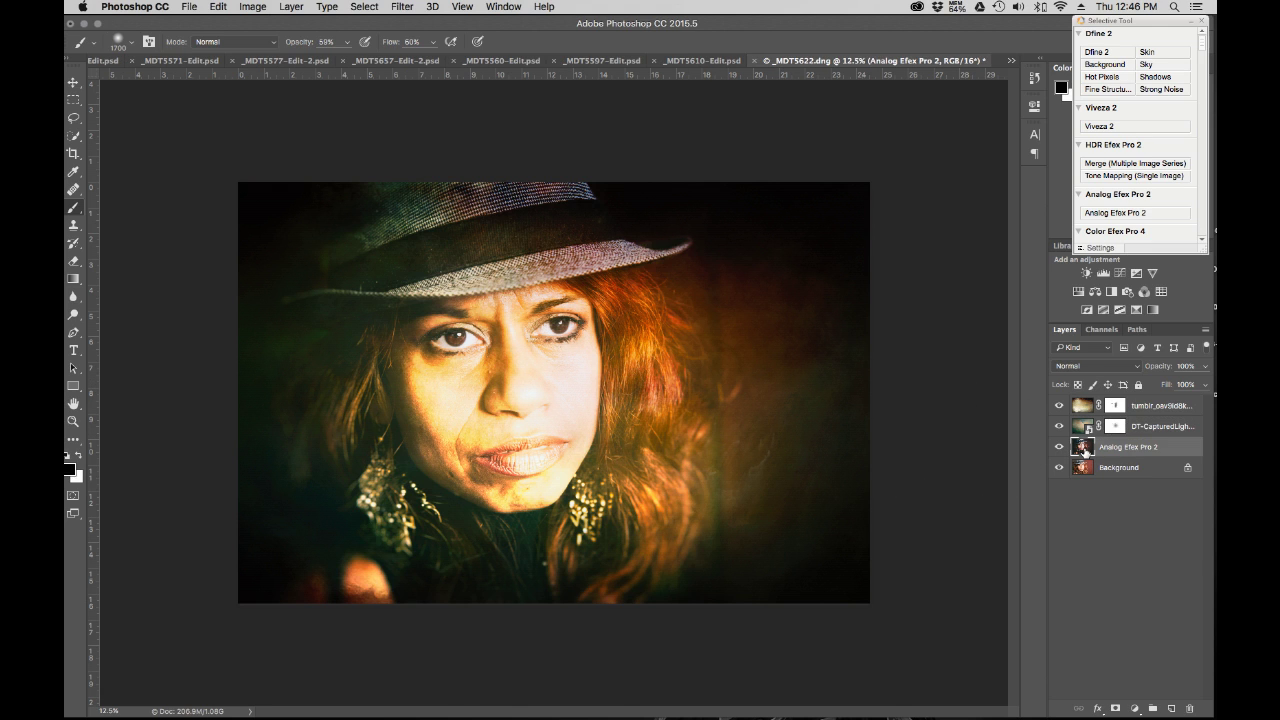
pyautogui.click(1116, 708)
pyautogui.moveTo(565, 378); pyautogui.dragTo(568, 342)
pyautogui.press('[')
pyautogui.press('[')
pyautogui.press('[')
pyautogui.press('[')
pyautogui.press('[')
pyautogui.press('[')
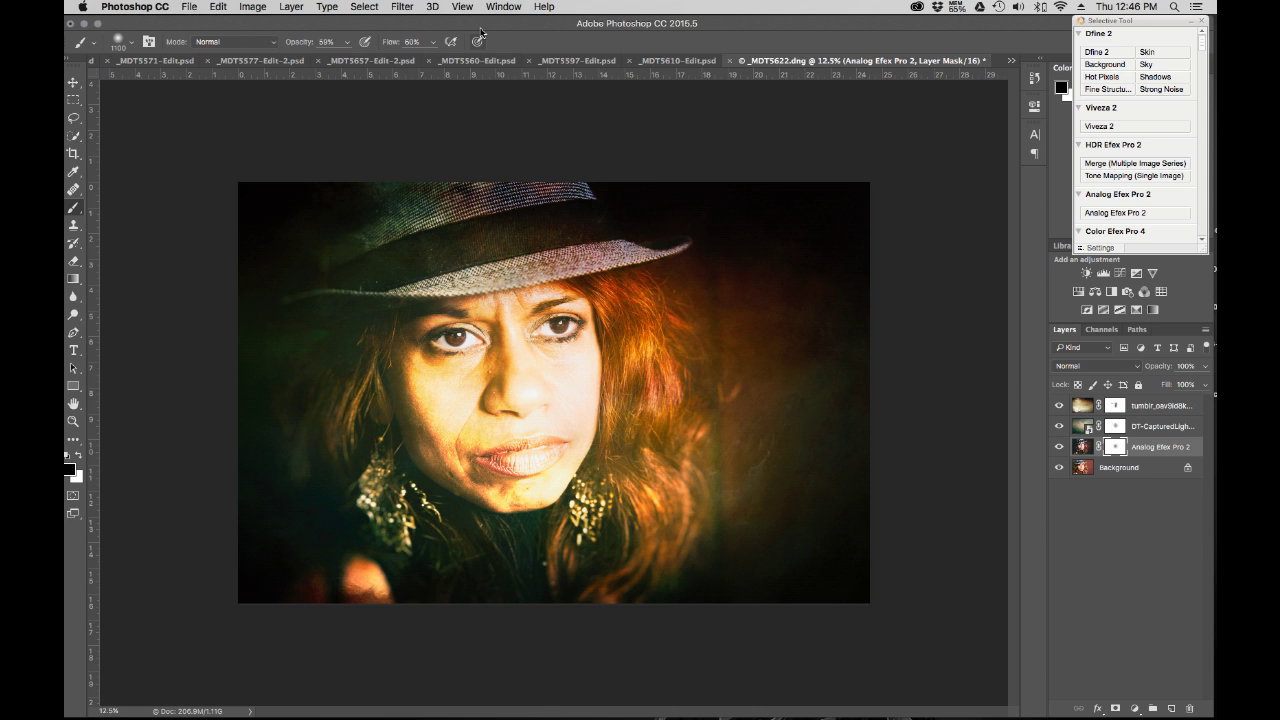
# Switch to Finder, preview textures in the texturemate folder, and place digital_art_texture_213_by_mercurycode into the portrait document in Photoshop
pyautogui.moveTo(480, 23); pyautogui.dragTo(1010, 163)
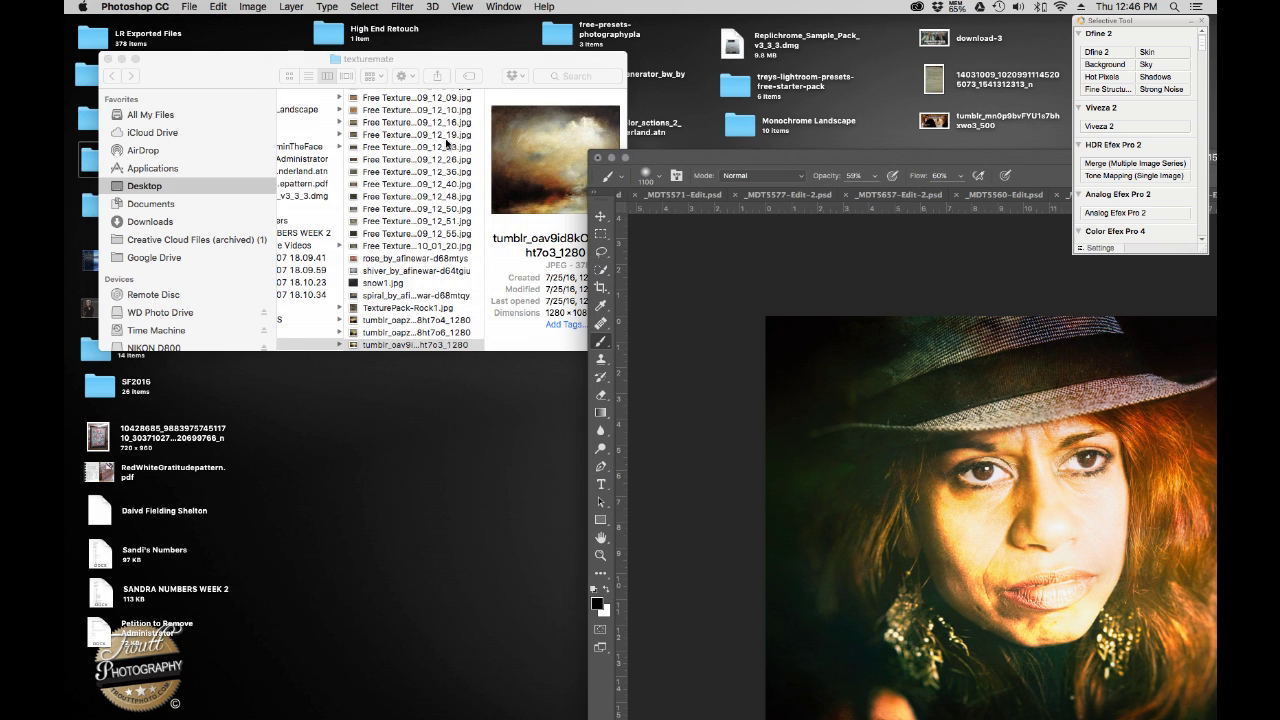
pyautogui.click(475, 140)
pyautogui.click(475, 138)
pyautogui.scroll(5, 404, 157)
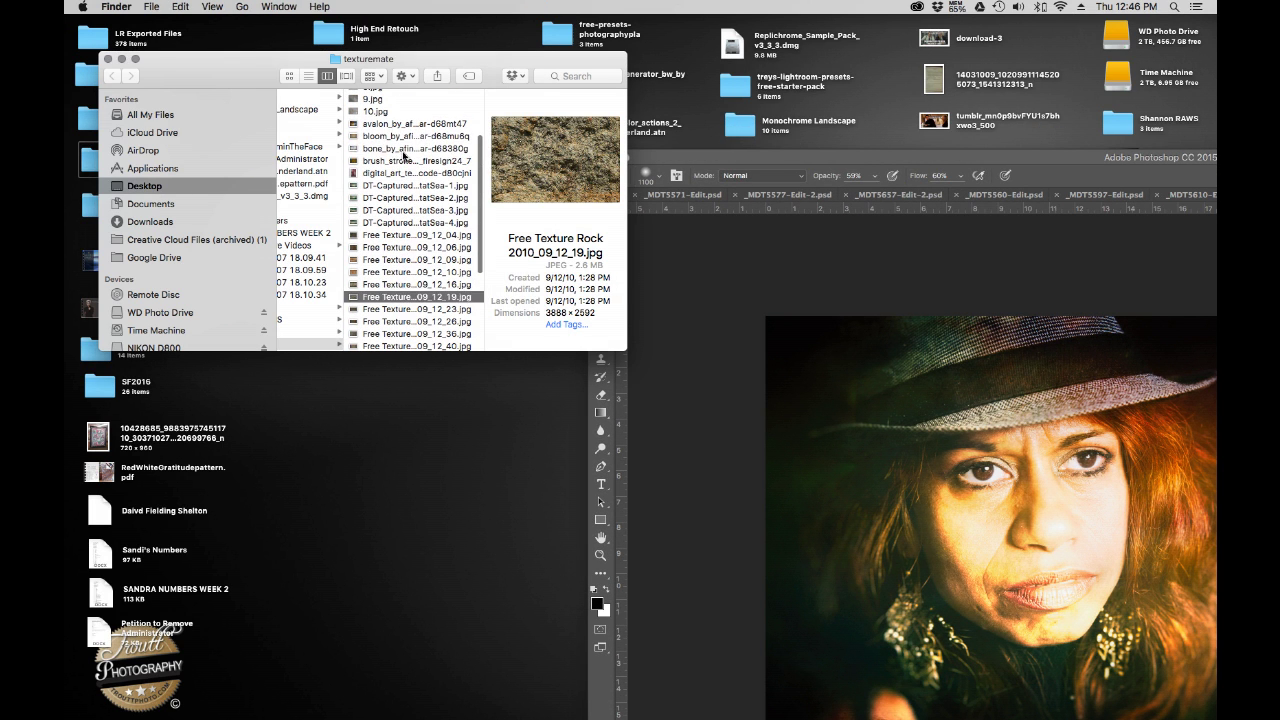
pyautogui.click(403, 151)
pyautogui.click(418, 138)
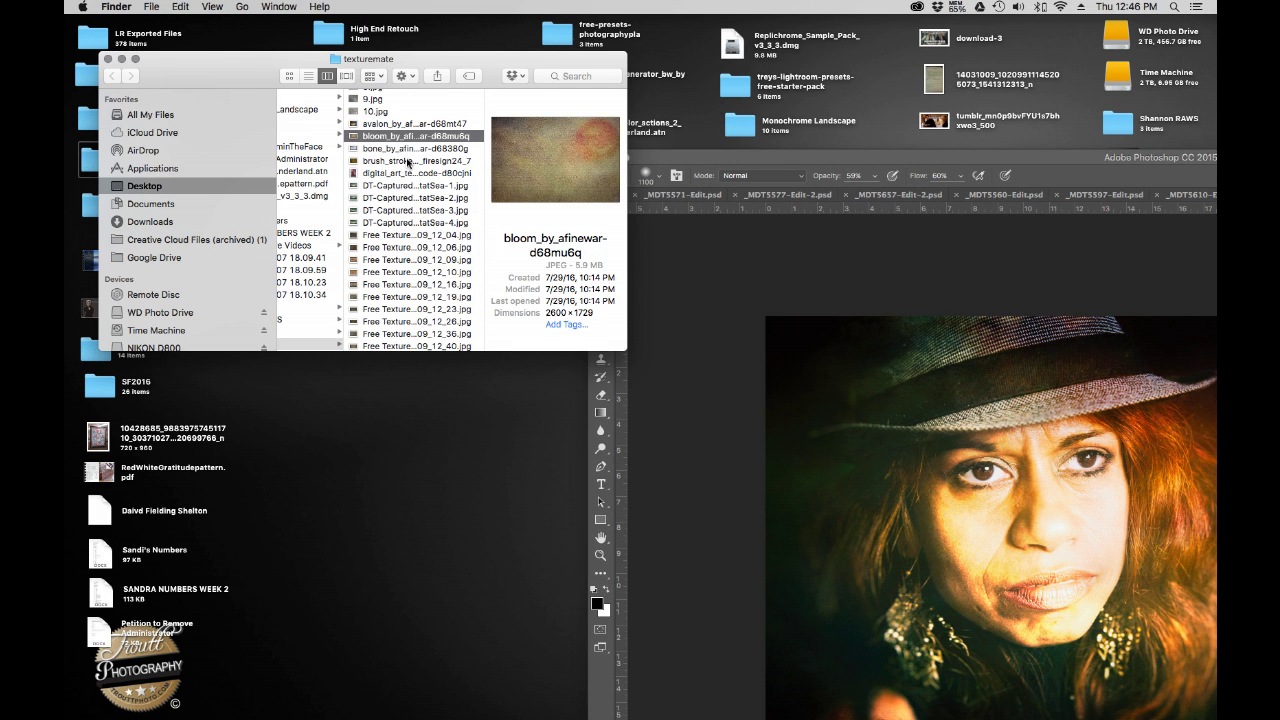
pyautogui.click(407, 161)
pyautogui.click(407, 173)
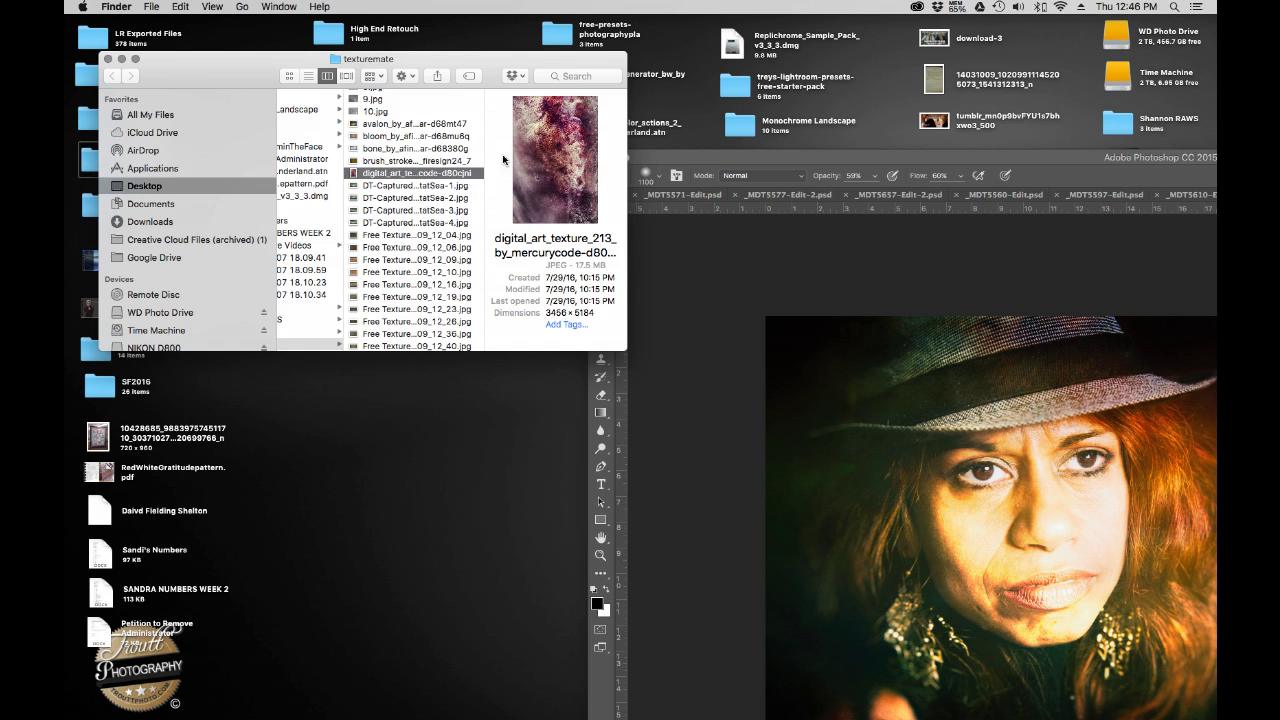
pyautogui.moveTo(545, 155); pyautogui.dragTo(1003, 407)
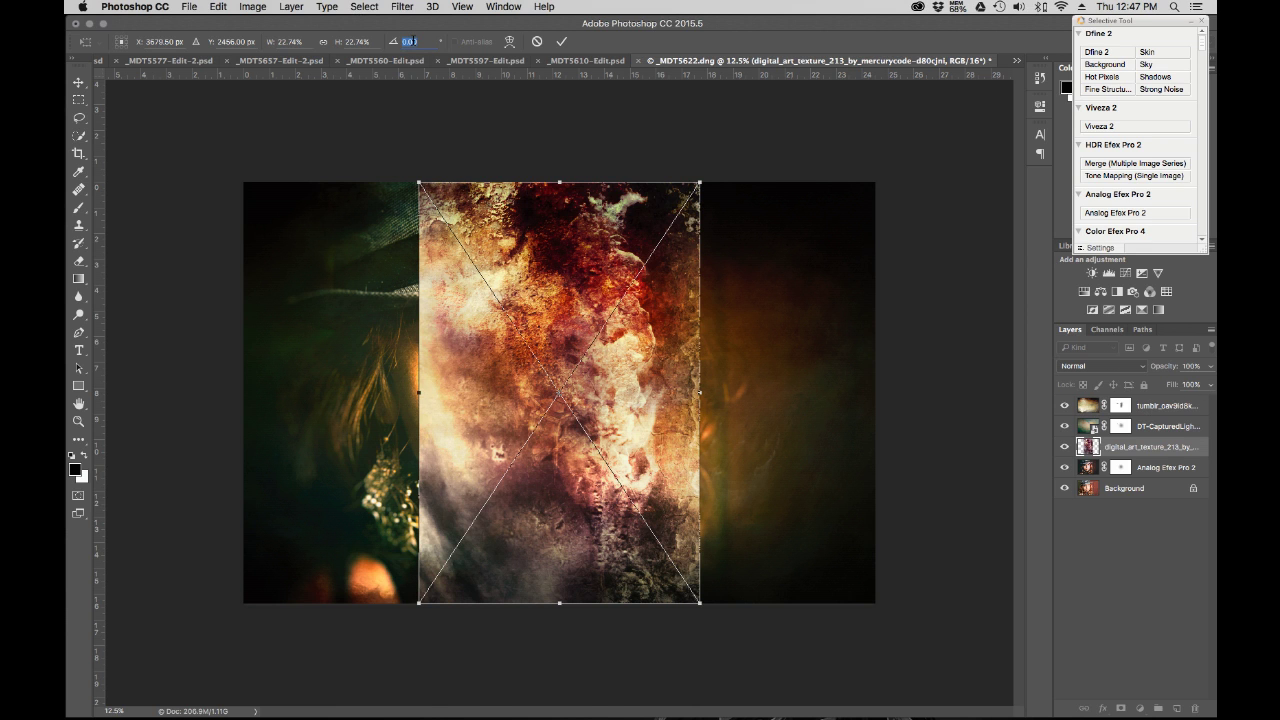
# Rotate the placed digital art texture to 90 degrees
pyautogui.write('90')
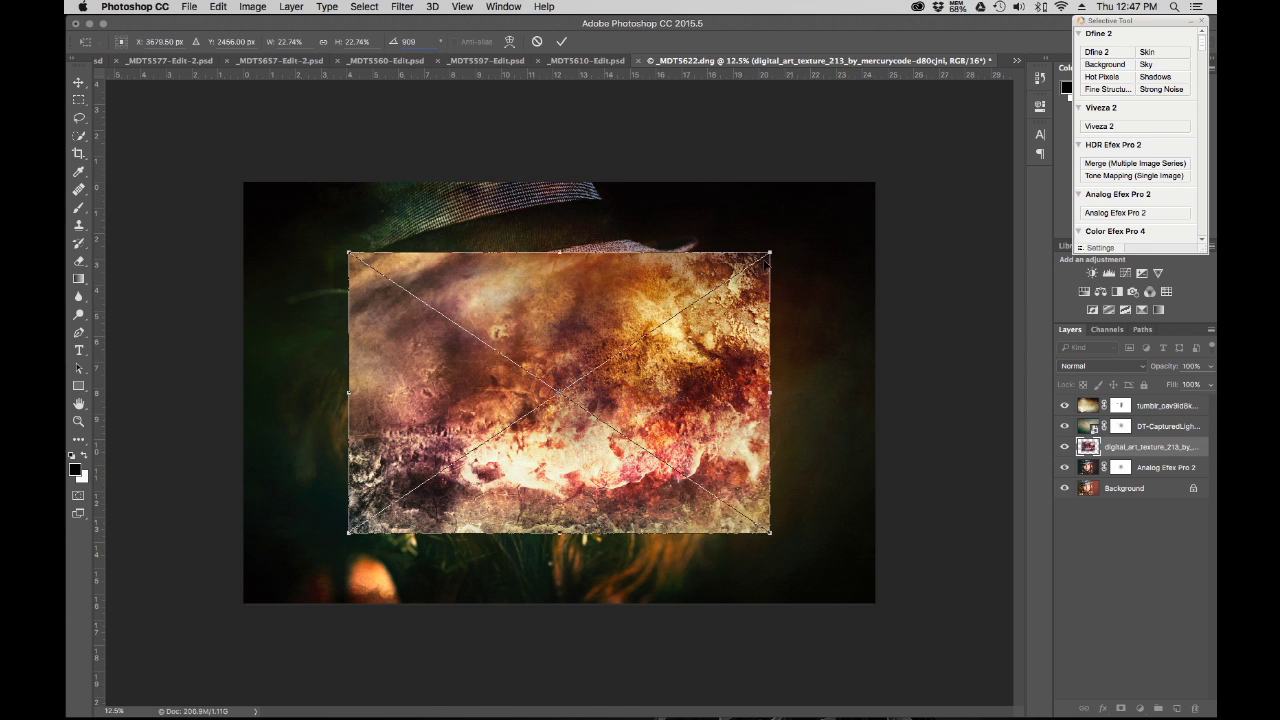
pyautogui.press('Return')
pyautogui.click(744, 251)
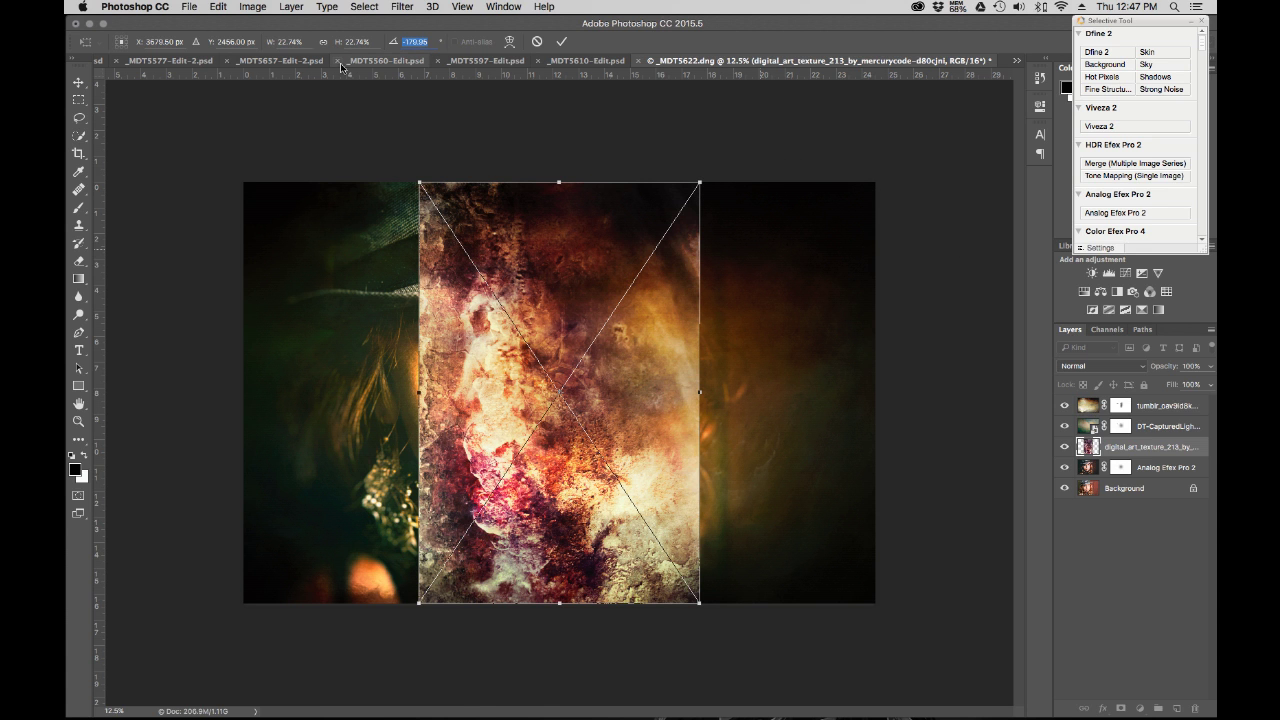
pyautogui.write('90')
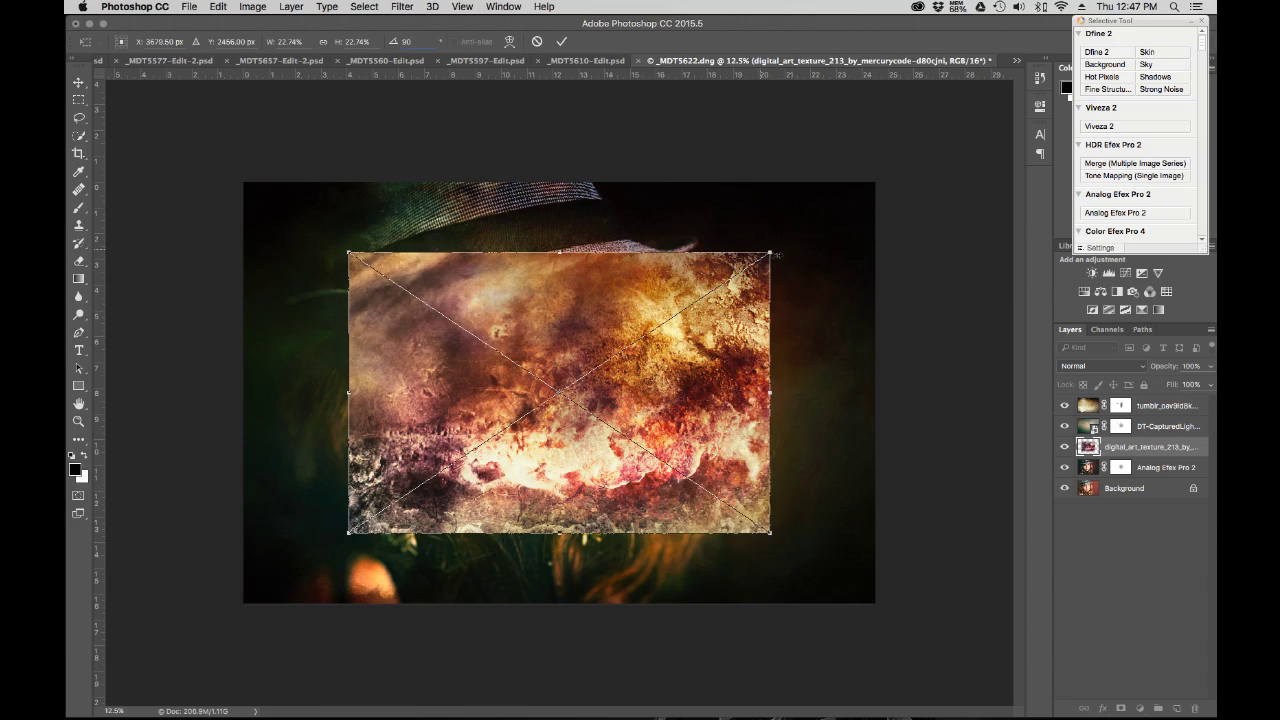
# Scale the rotated texture past all canvas edges to about 41.52% width and 38.53% height, and commit the placement
pyautogui.moveTo(770, 252); pyautogui.dragTo(893, 163)
pyautogui.moveTo(348, 532); pyautogui.dragTo(181, 677)
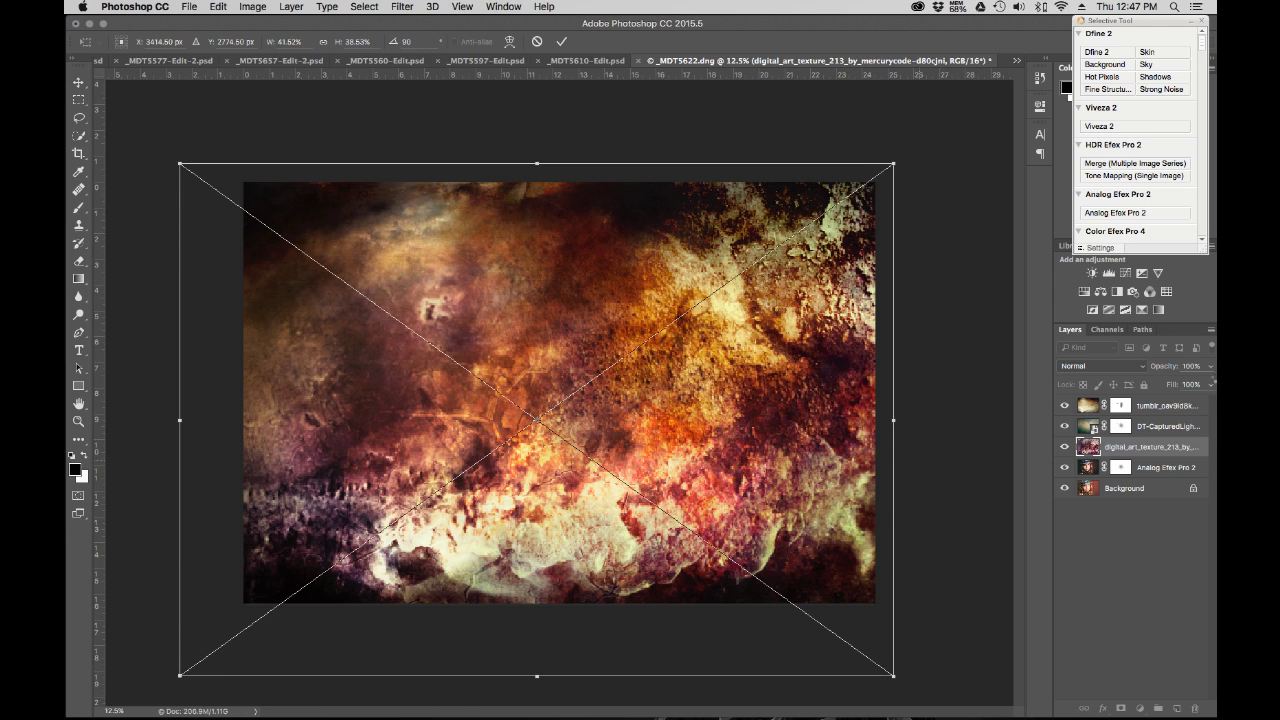
pyautogui.press('Return')
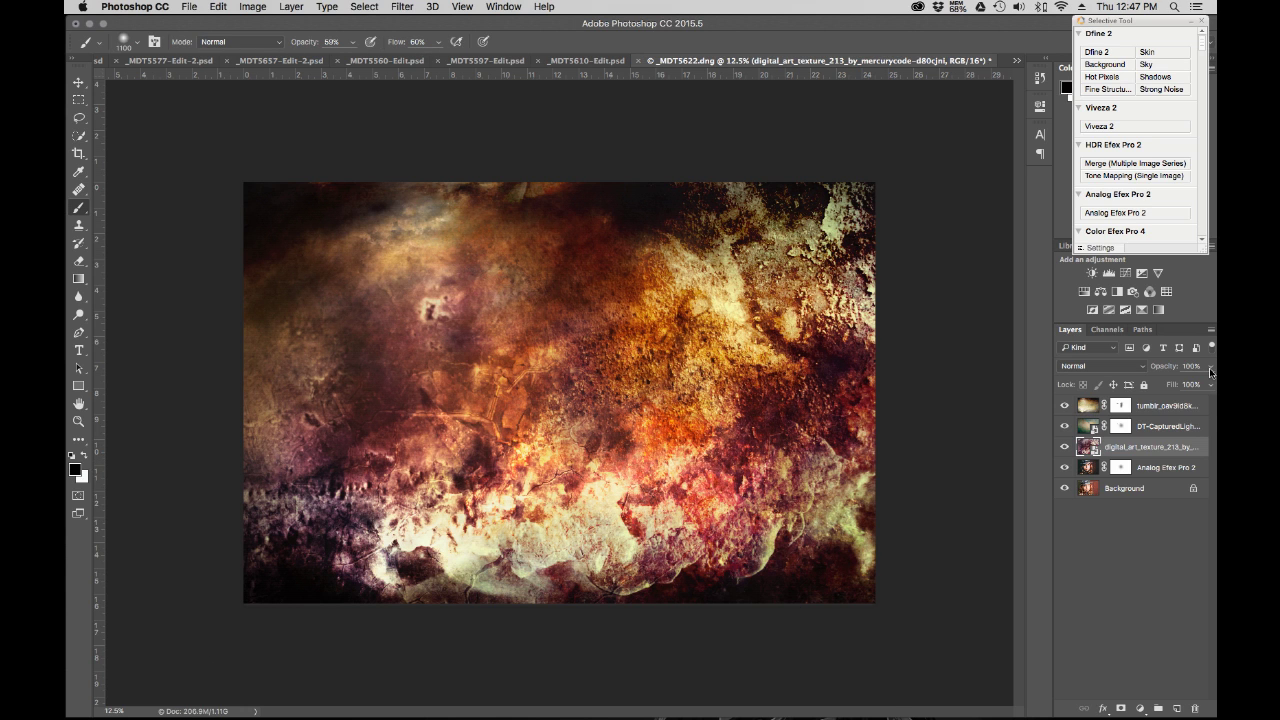
# Try the digital art texture layer at 30% opacity with the Screen blend mode, and return its opacity to 100%
pyautogui.click(1210, 371)
pyautogui.moveTo(1189, 387); pyautogui.dragTo(1165, 389)
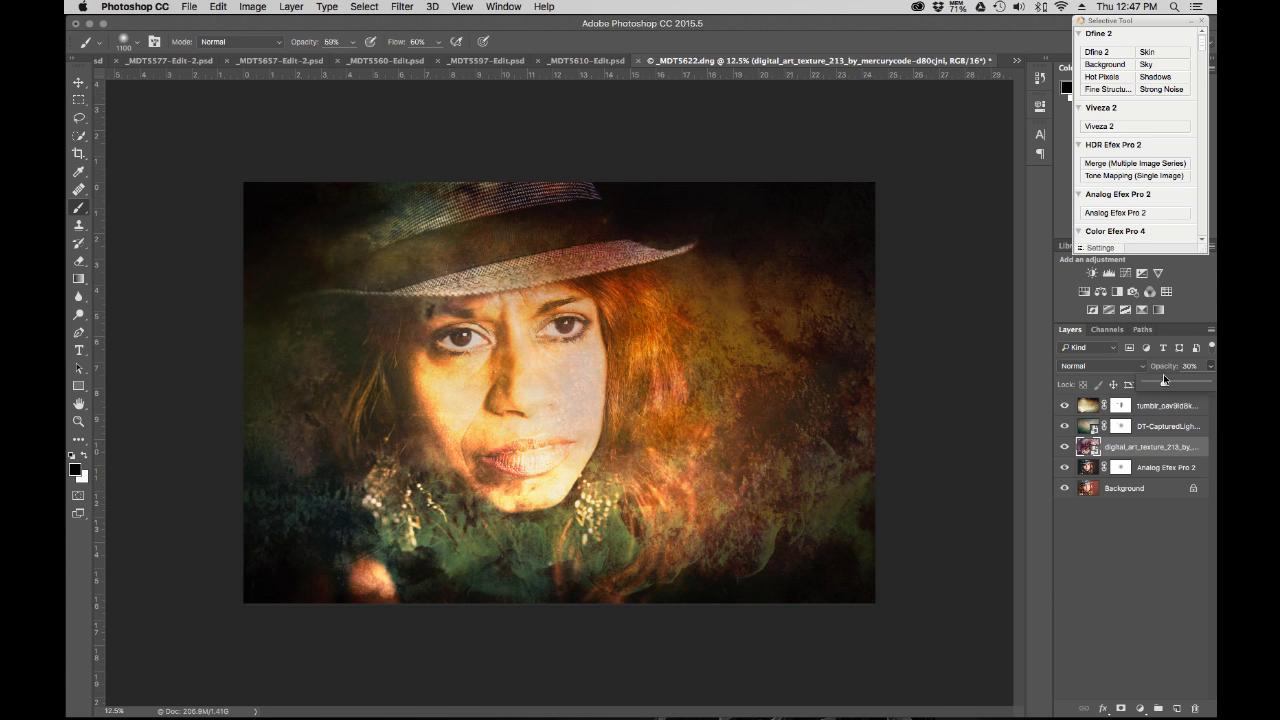
pyautogui.click(1142, 366)
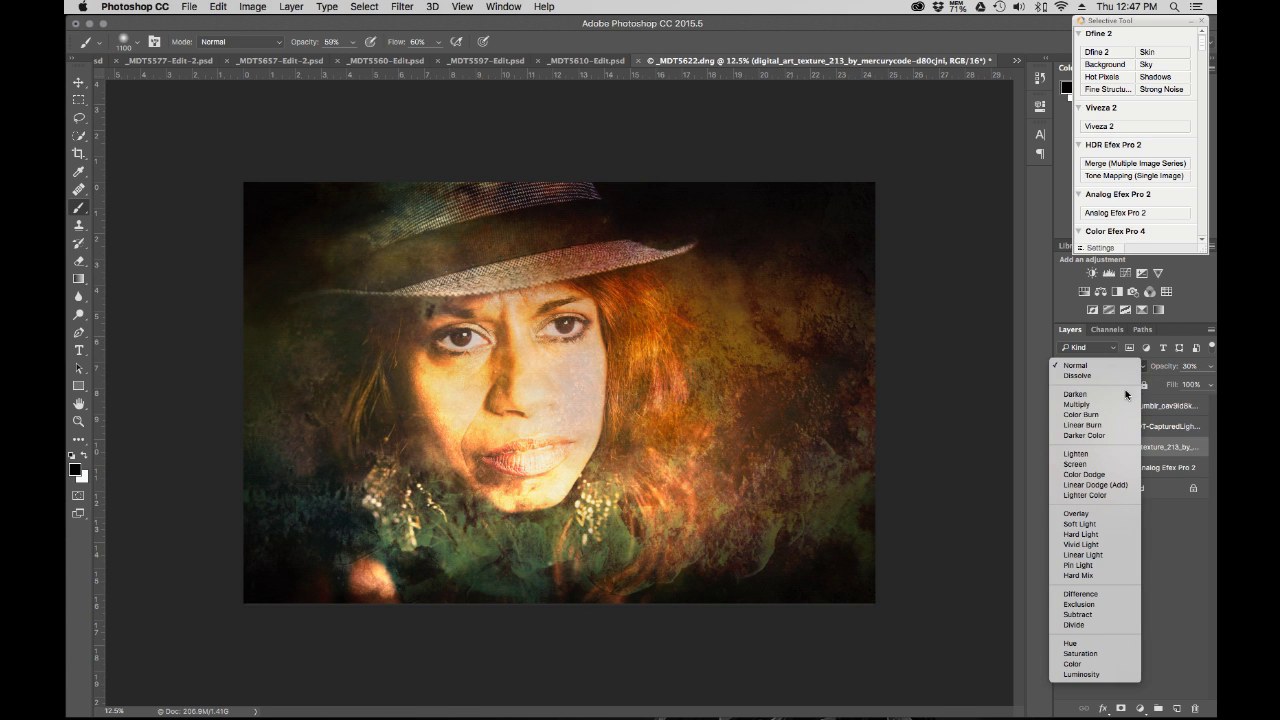
pyautogui.click(1076, 465)
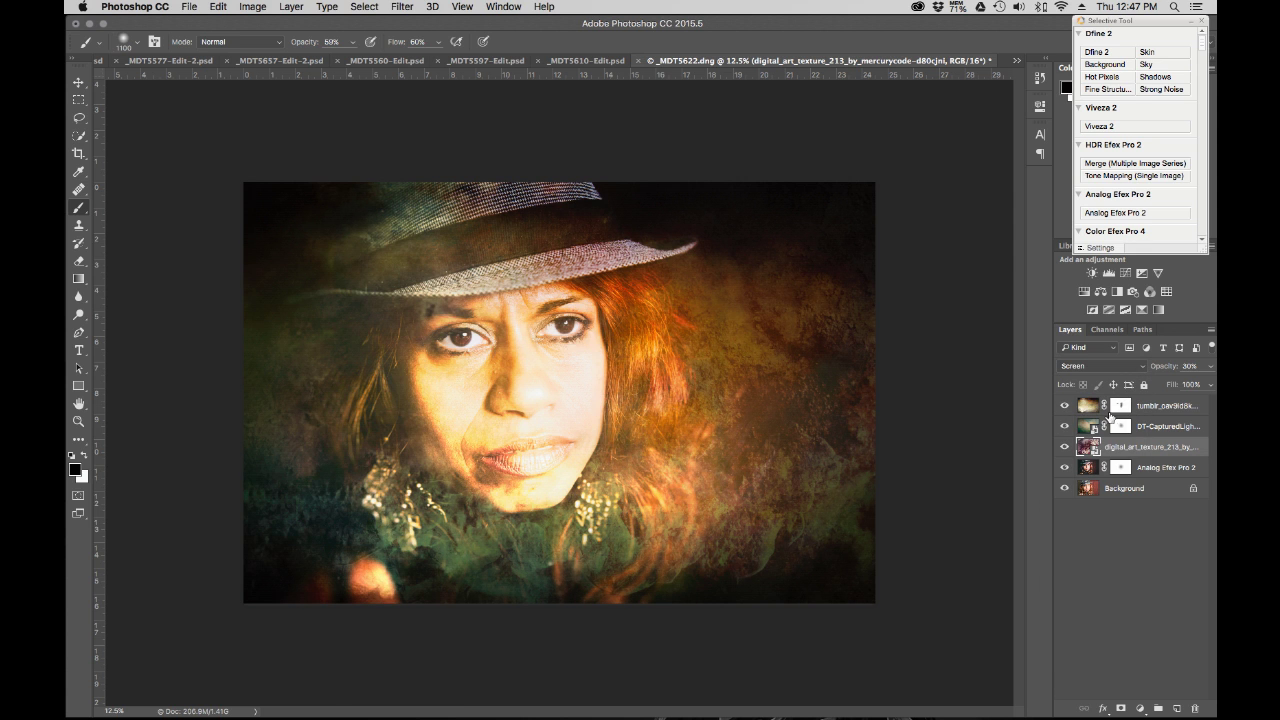
pyautogui.click(1211, 368)
pyautogui.moveTo(1195, 386)
pyautogui.mouseDown()
pyautogui.moveTo(1184, 387)
pyautogui.moveTo(1208, 385)
pyautogui.mouseUp()
# Try the Color Dodge and Overlay blend modes on the digital art texture layer, and settle on Soft Light
pyautogui.click(1113, 366)
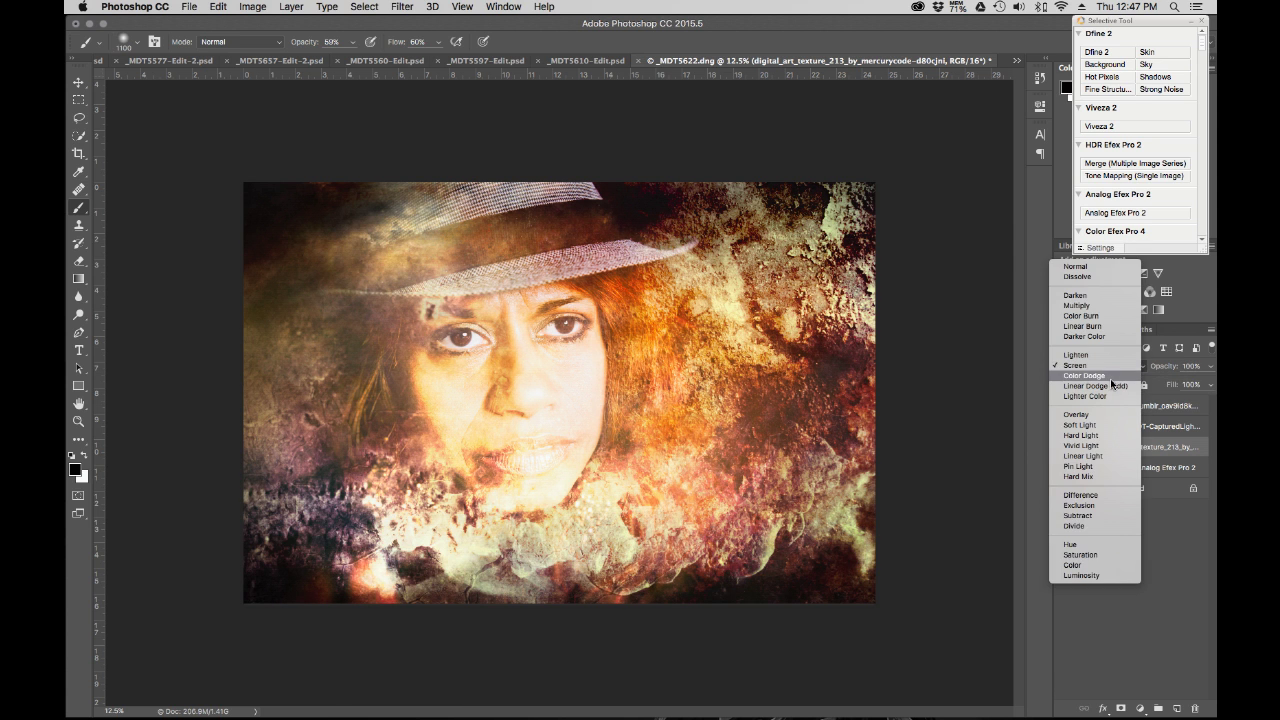
pyautogui.click(1112, 376)
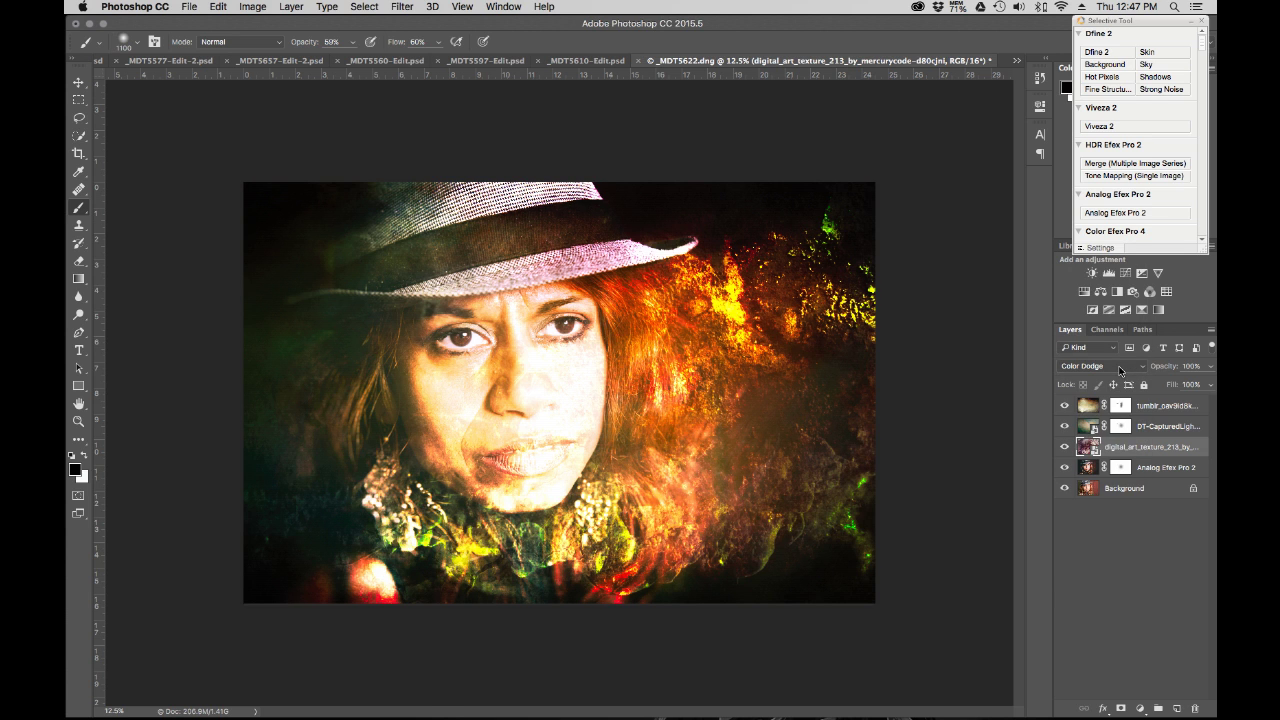
pyautogui.click(1119, 366)
pyautogui.click(1110, 411)
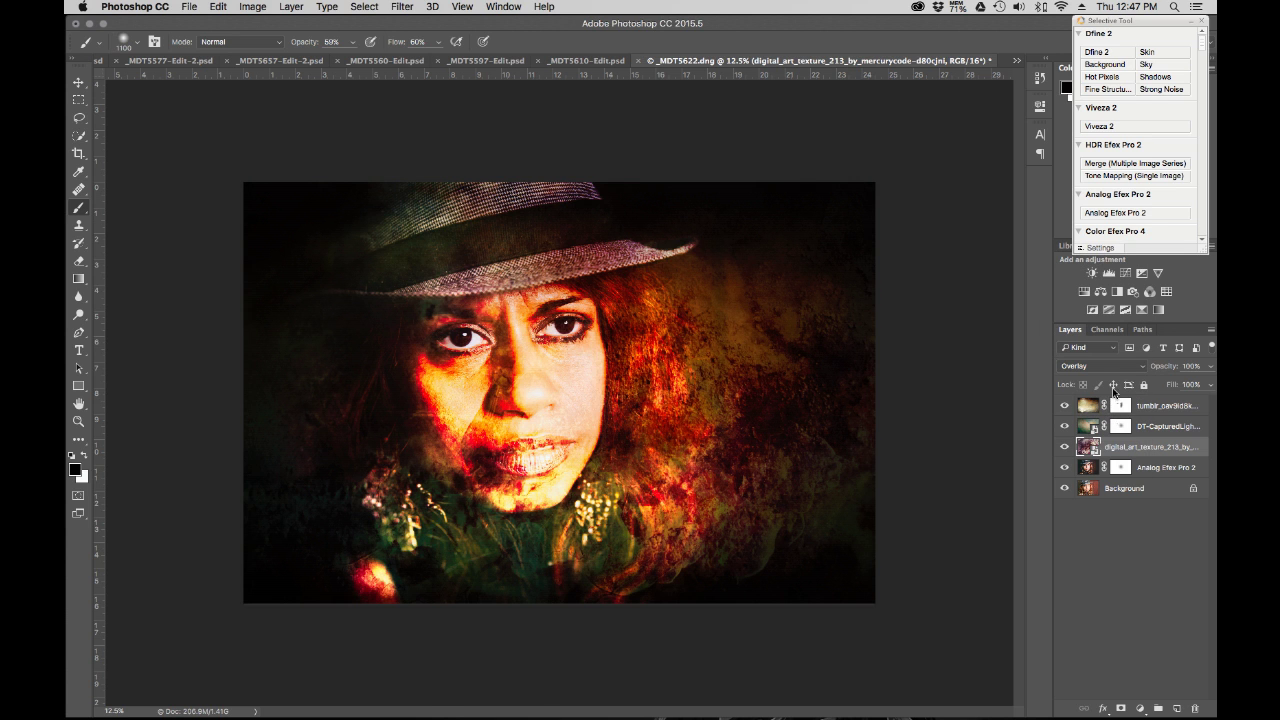
pyautogui.click(1135, 368)
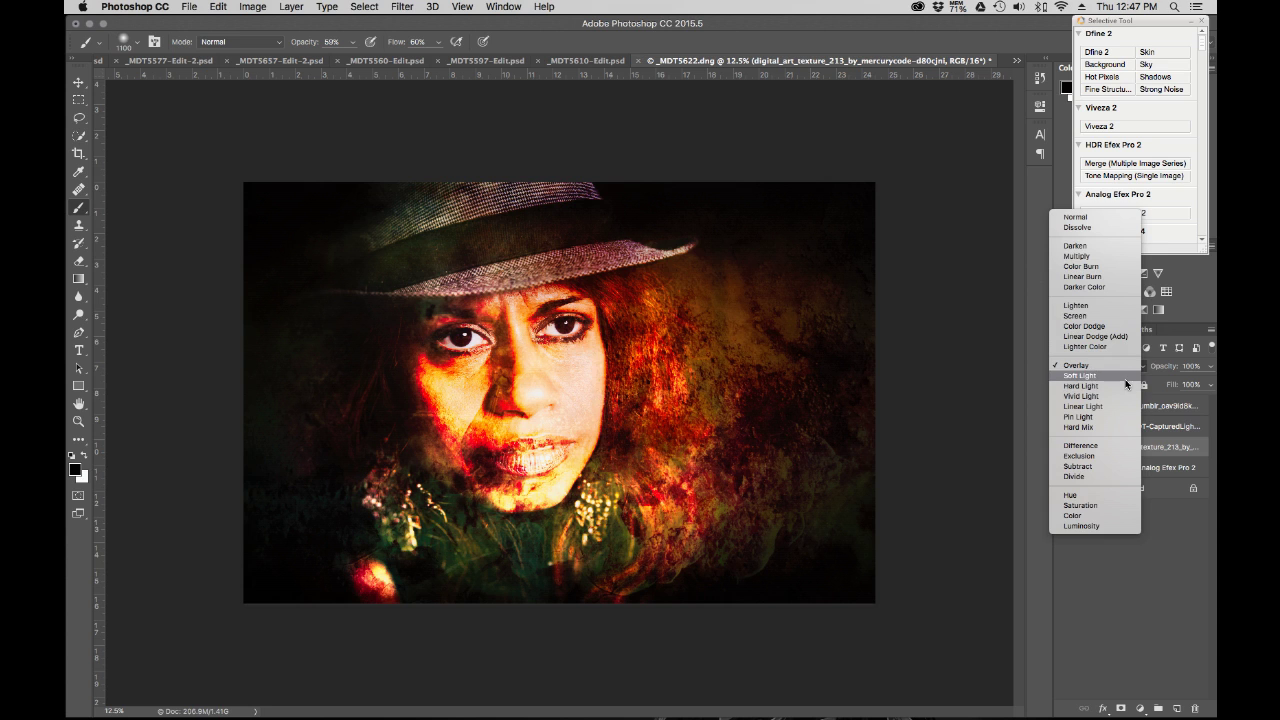
pyautogui.click(1126, 377)
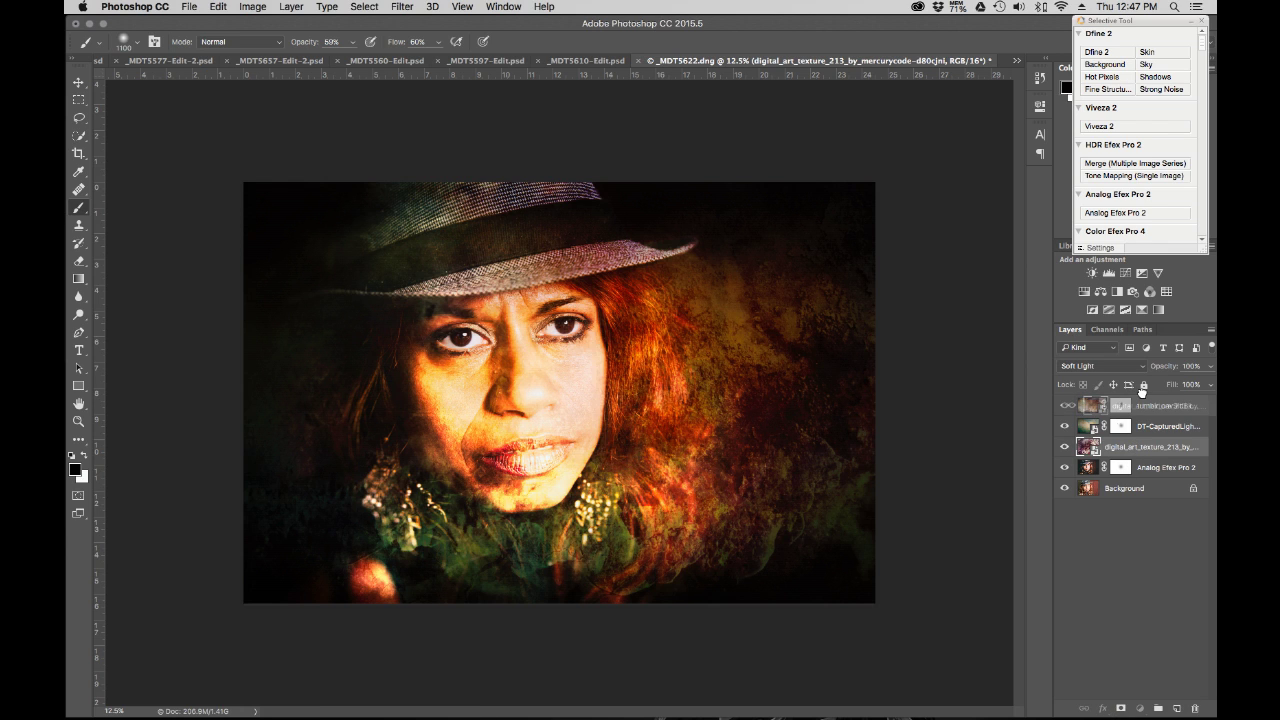
# Add a layer mask to the digital art texture layer and paint the texture out over the left earring
pyautogui.click(1122, 707)
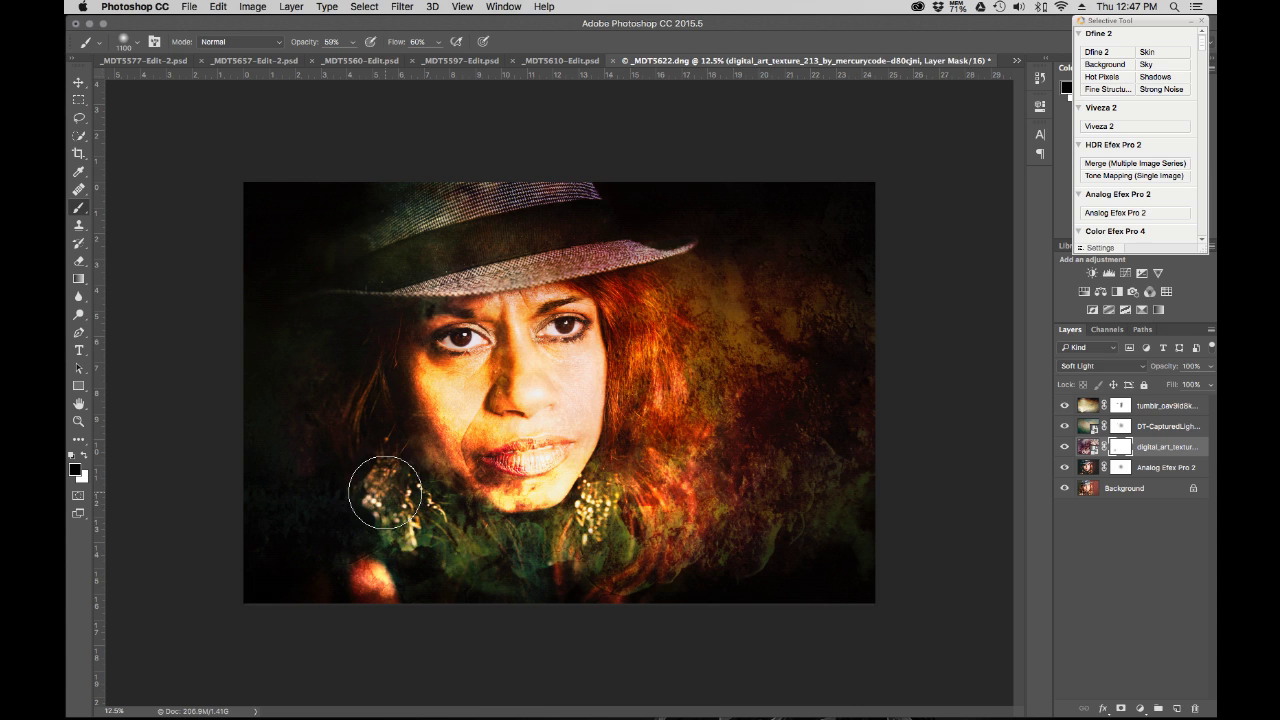
pyautogui.moveTo(385, 492); pyautogui.dragTo(406, 525)
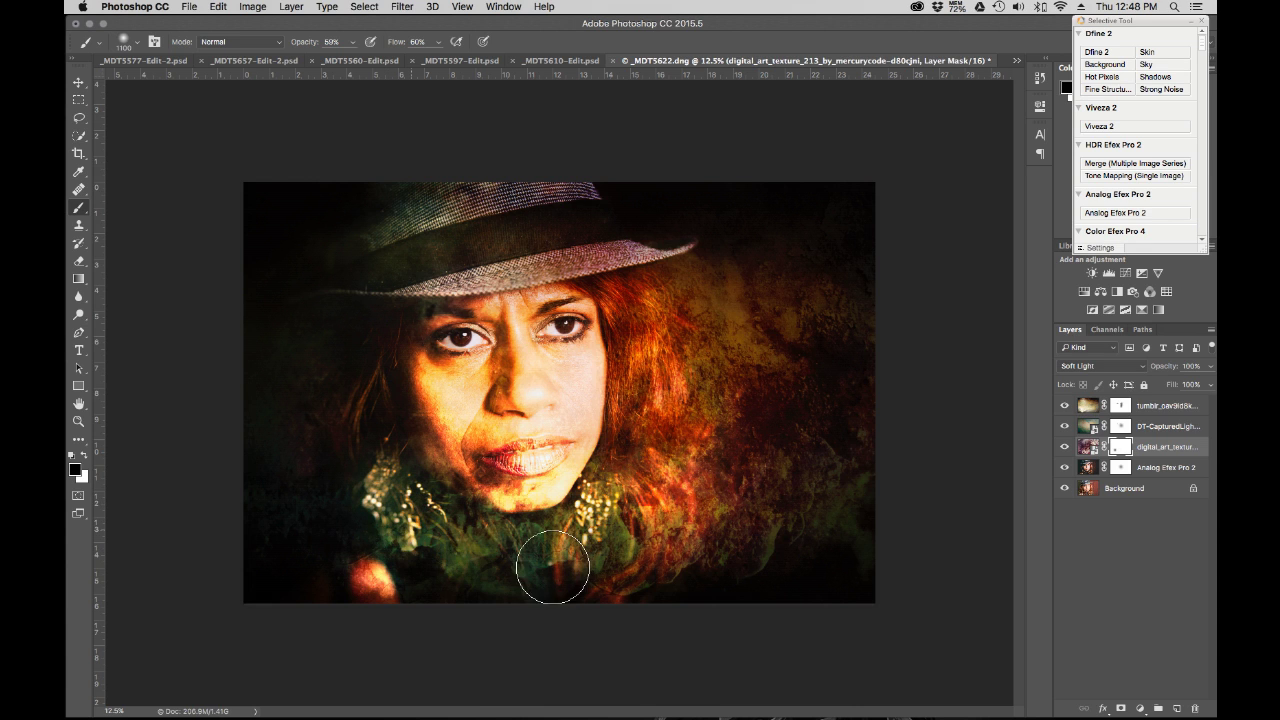
# Try painting the digital art texture out over the neck, both earrings and the shoulder on its mask
pyautogui.moveTo(553, 567)
pyautogui.mouseDown()
pyautogui.moveTo(433, 556)
pyautogui.moveTo(520, 583)
pyautogui.moveTo(400, 526)
pyautogui.moveTo(366, 489)
pyautogui.moveTo(443, 518)
pyautogui.moveTo(371, 489)
pyautogui.mouseUp()
pyautogui.moveTo(520, 566); pyautogui.dragTo(593, 528)
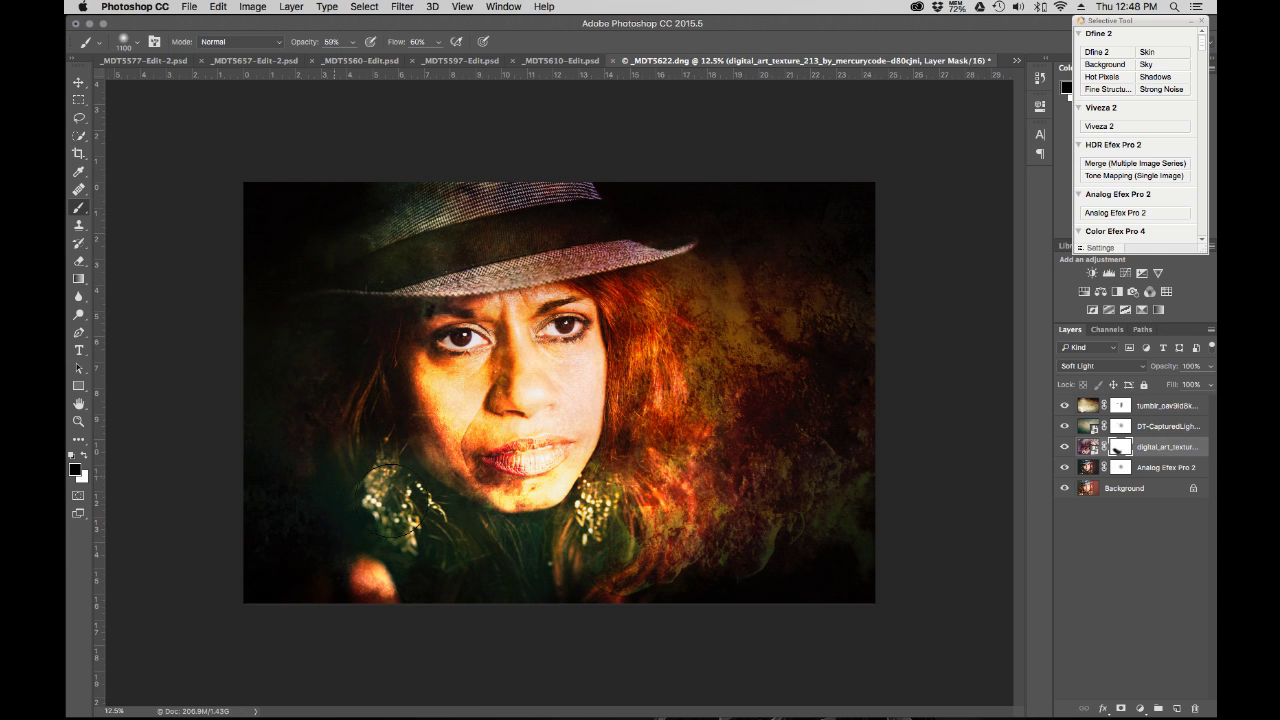
pyautogui.moveTo(392, 501)
pyautogui.mouseDown()
pyautogui.moveTo(340, 506)
pyautogui.moveTo(348, 600)
pyautogui.mouseUp()
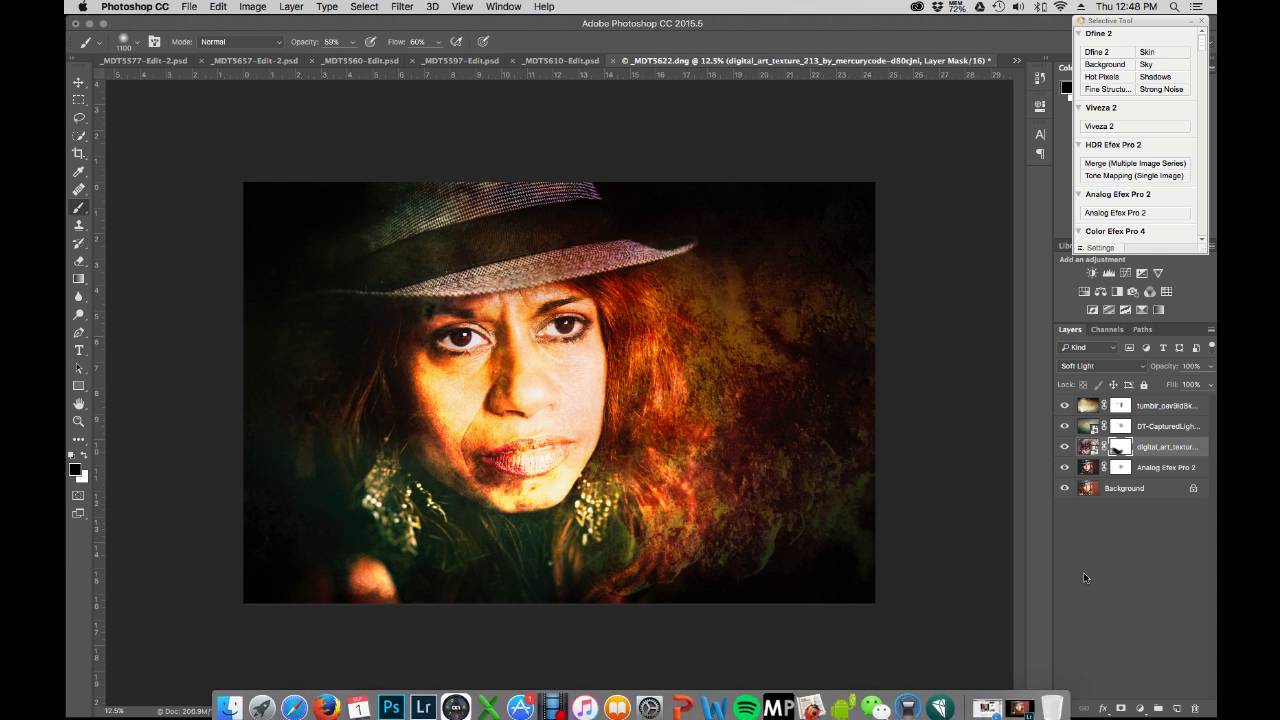
# Step back through the brush strokes over the neck and shoulder, keeping only the first dab on the left earring
pyautogui.click(217, 7)
pyautogui.click(229, 50)
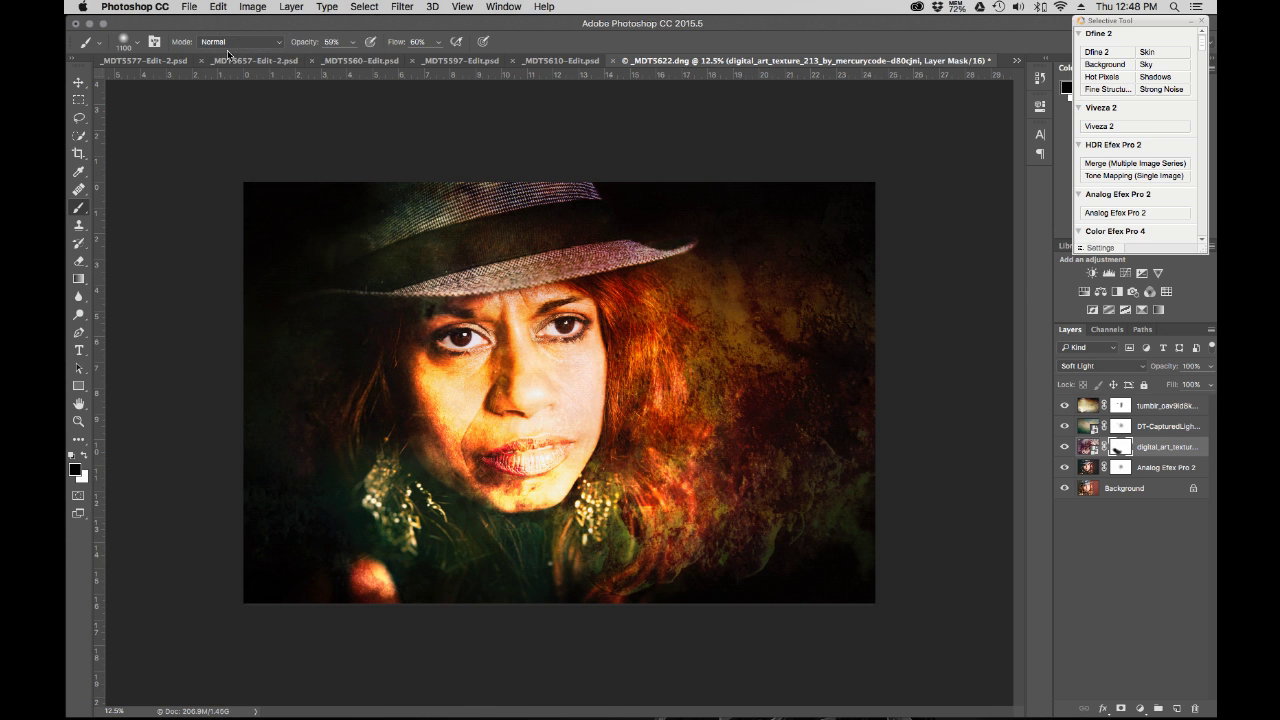
pyautogui.click(215, 8)
pyautogui.click(228, 49)
pyautogui.click(218, 7)
pyautogui.click(222, 48)
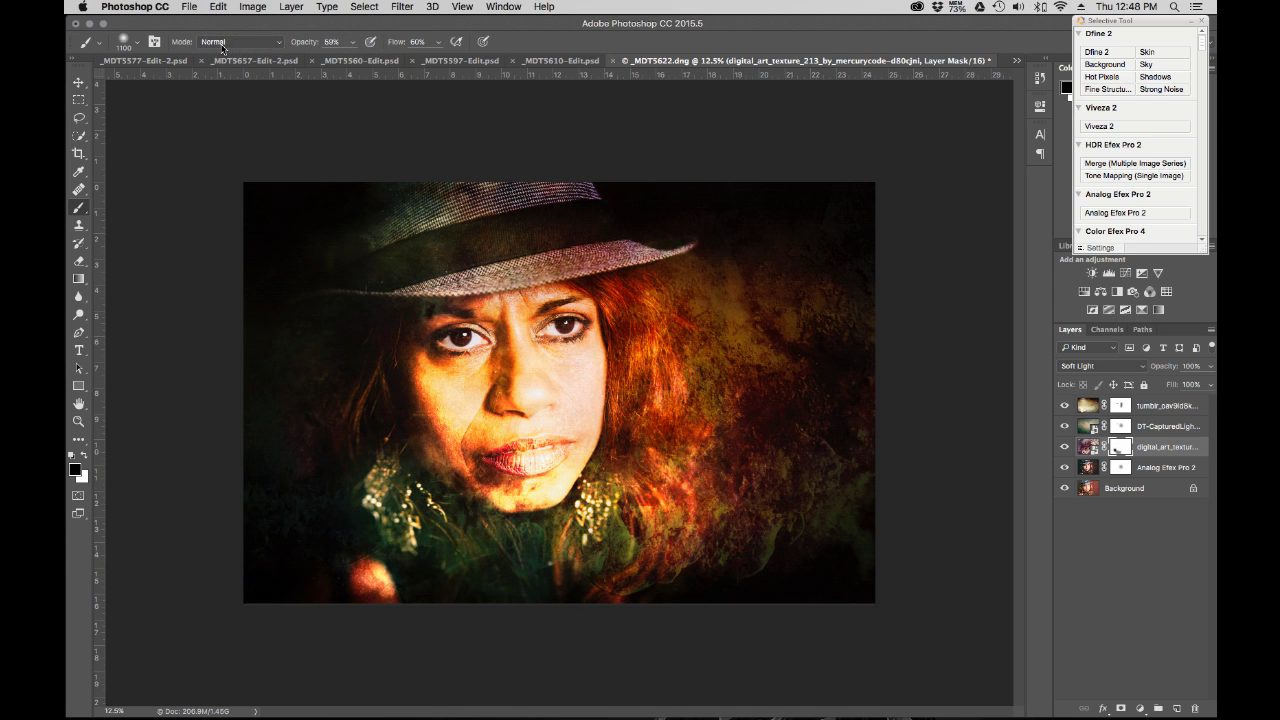
pyautogui.click(213, 7)
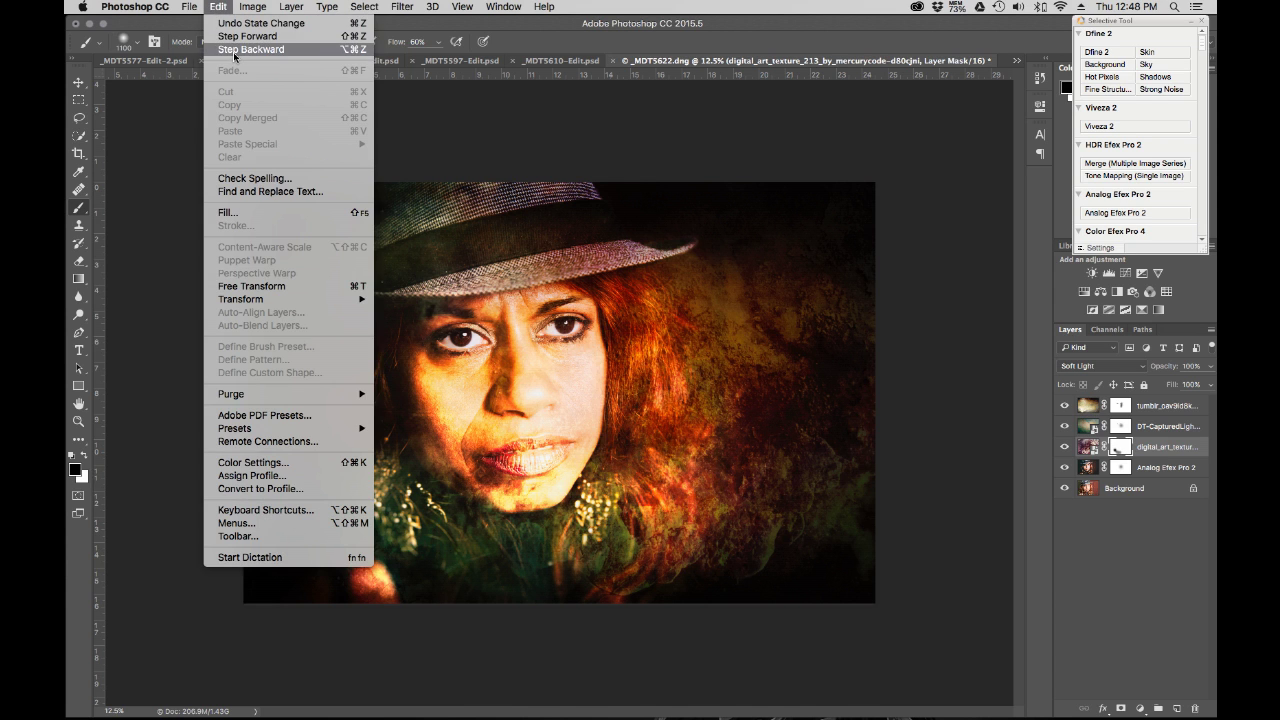
pyautogui.click(232, 49)
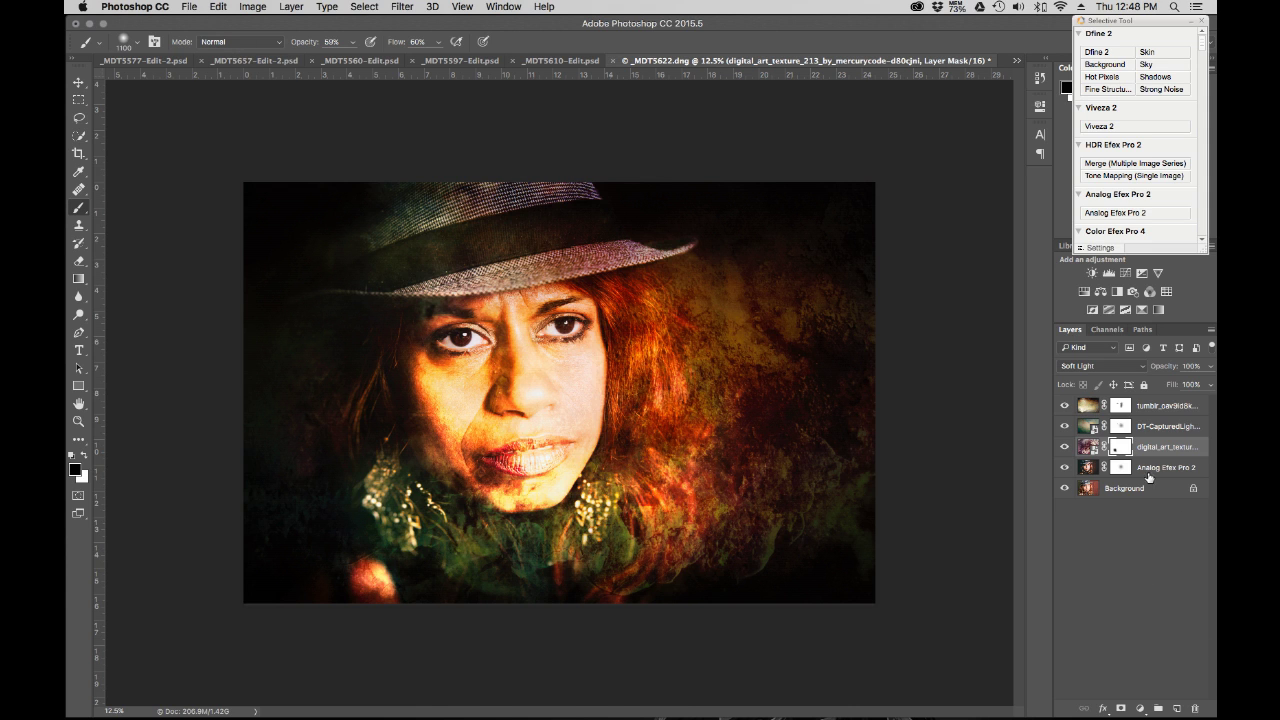
# Bring the DT-CapturedLightatSea layer to the top of the stack, and shift the digital art texture about 1.1 in right and 1 in down
pyautogui.moveTo(1147, 470); pyautogui.dragTo(1155, 405)
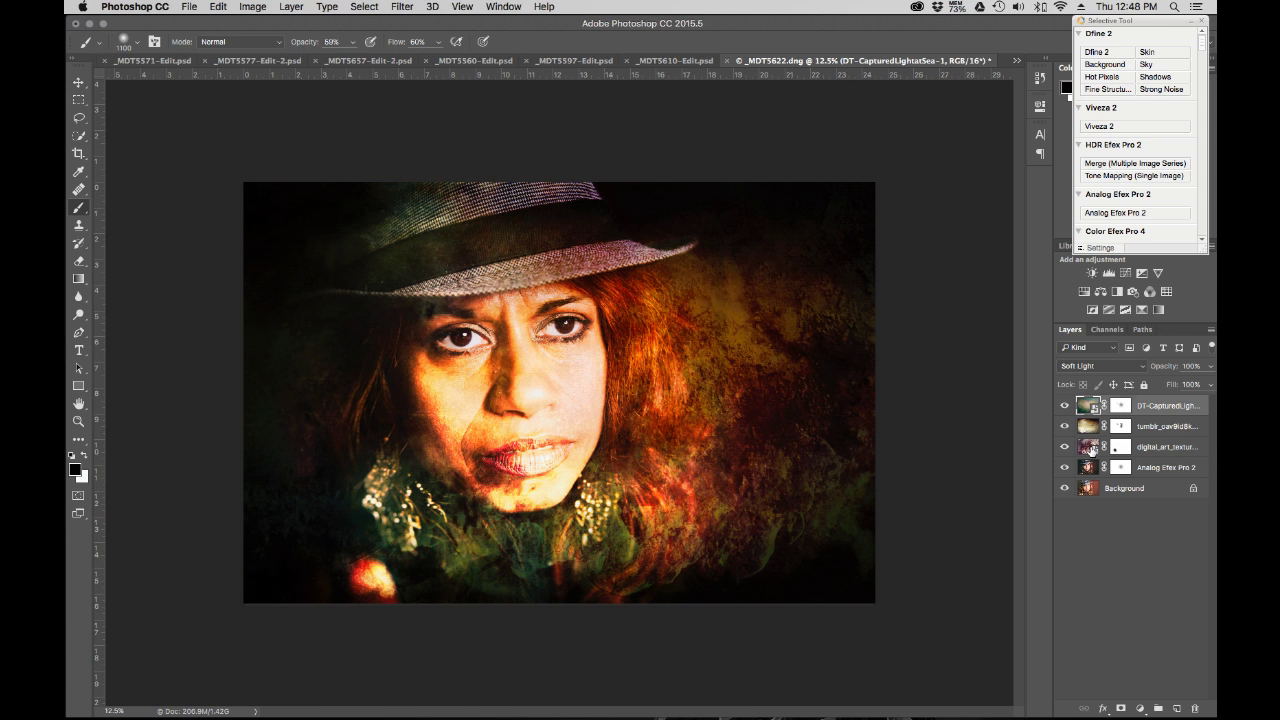
pyautogui.click(1089, 450)
pyautogui.click(80, 85)
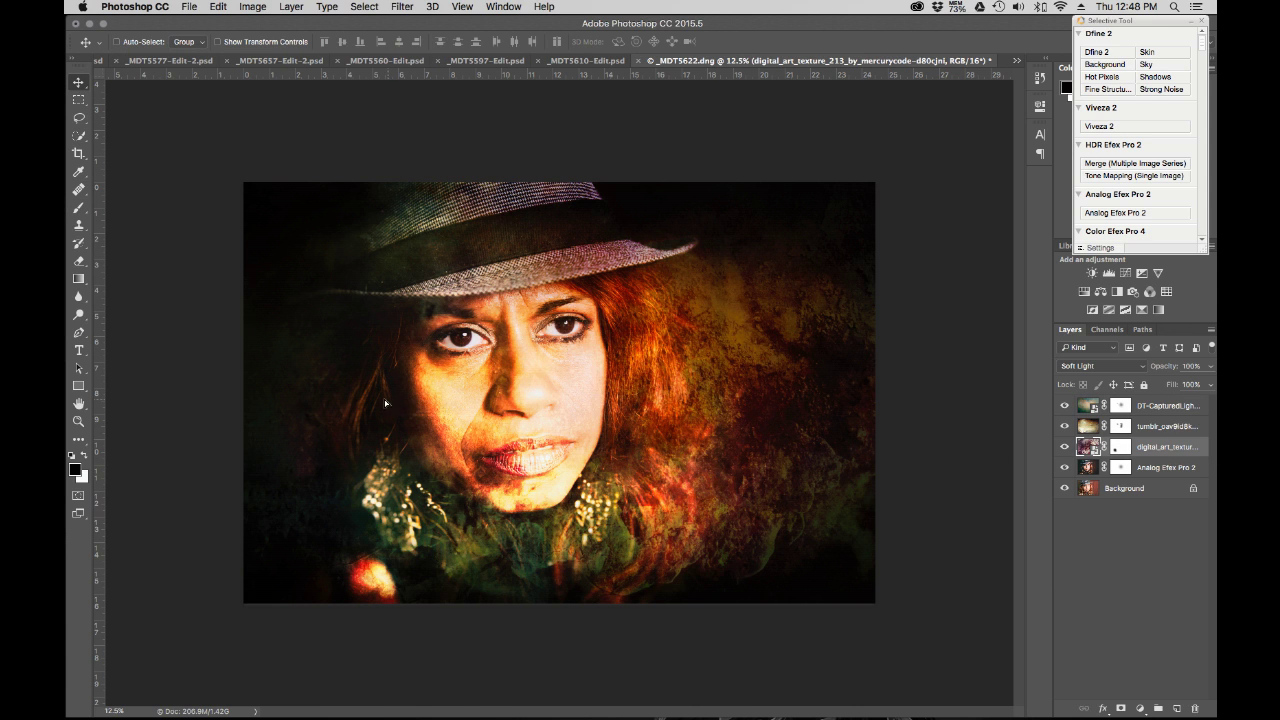
pyautogui.moveTo(400, 407); pyautogui.dragTo(418, 428)
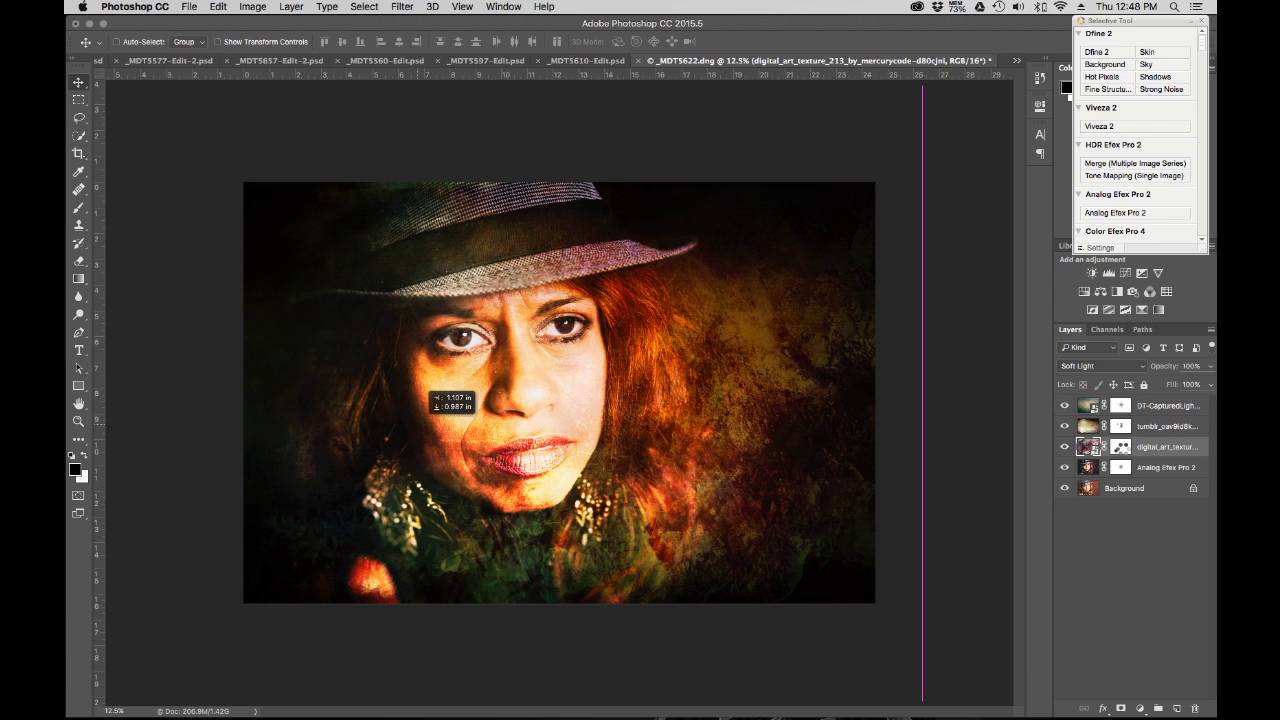
# Brush the digital art texture out of the cheek, mouth and eye area on its layer mask
pyautogui.click(1121, 450)
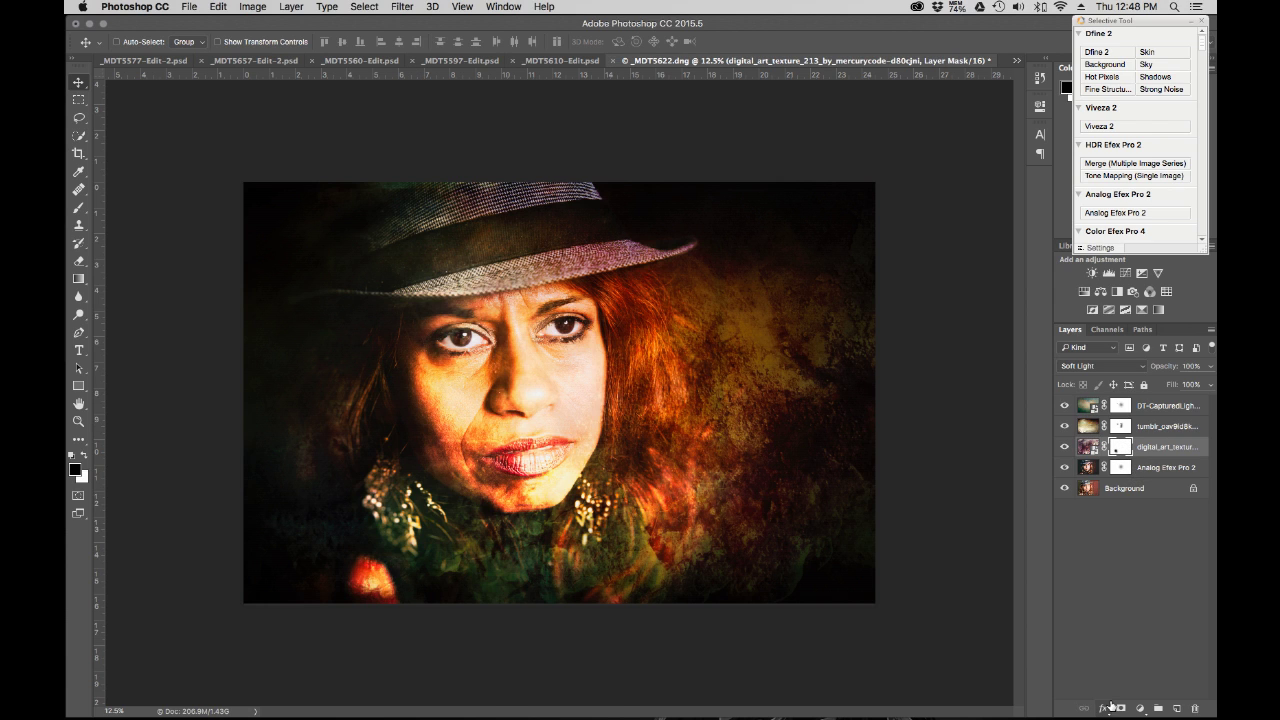
pyautogui.click(78, 207)
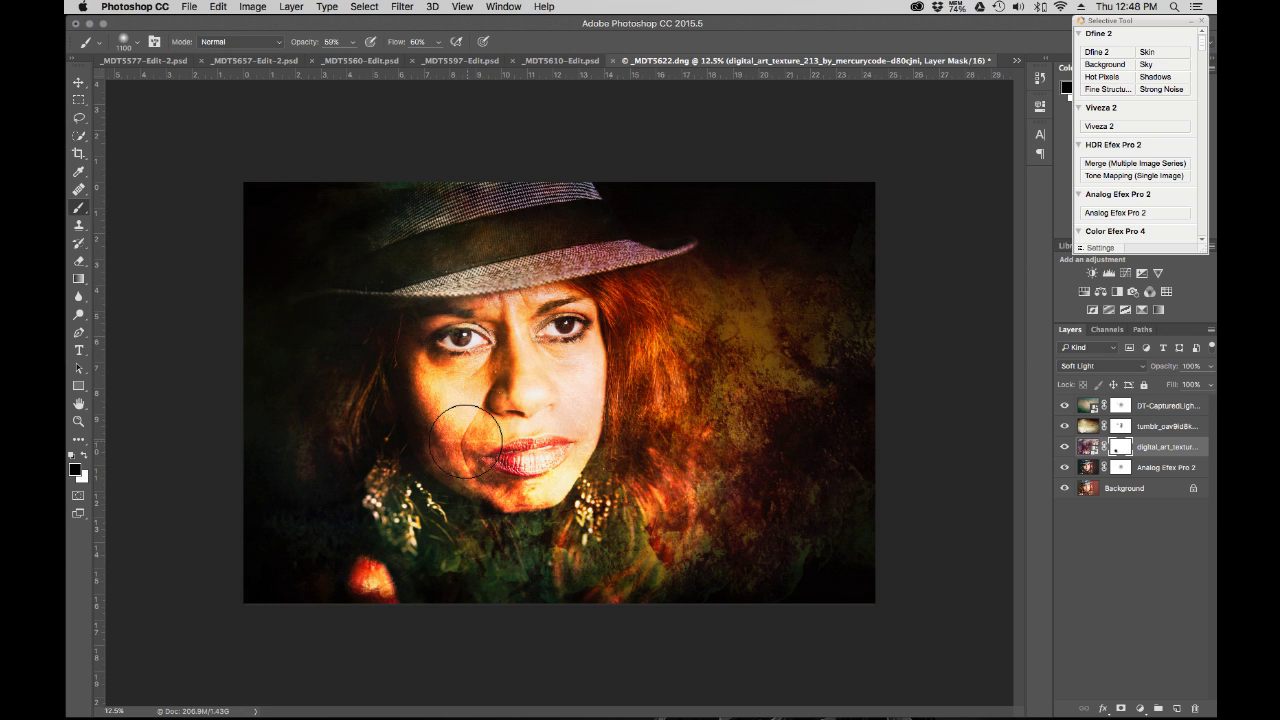
pyautogui.click(469, 441)
pyautogui.moveTo(500, 464)
pyautogui.mouseDown()
pyautogui.moveTo(470, 469)
pyautogui.moveTo(503, 439)
pyautogui.moveTo(539, 448)
pyautogui.mouseUp()
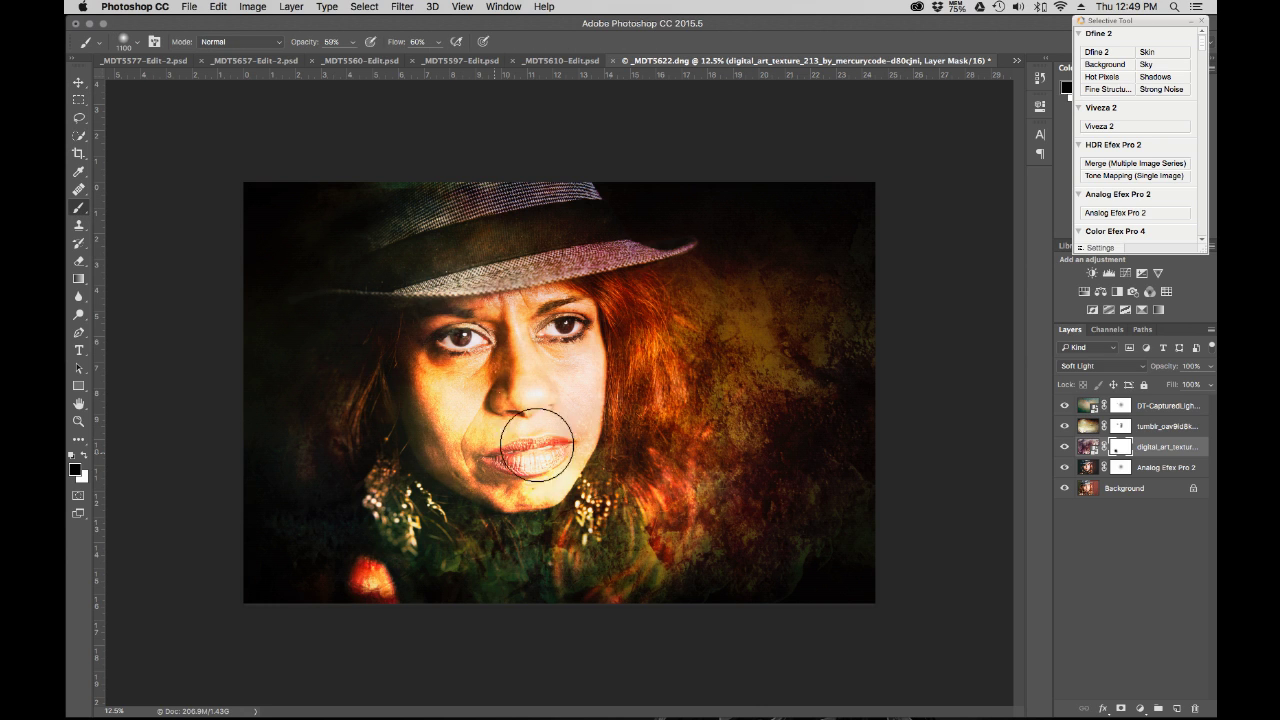
pyautogui.moveTo(540, 344)
pyautogui.mouseDown()
pyautogui.moveTo(460, 326)
pyautogui.moveTo(468, 352)
pyautogui.moveTo(535, 353)
pyautogui.moveTo(560, 374)
pyautogui.mouseUp()
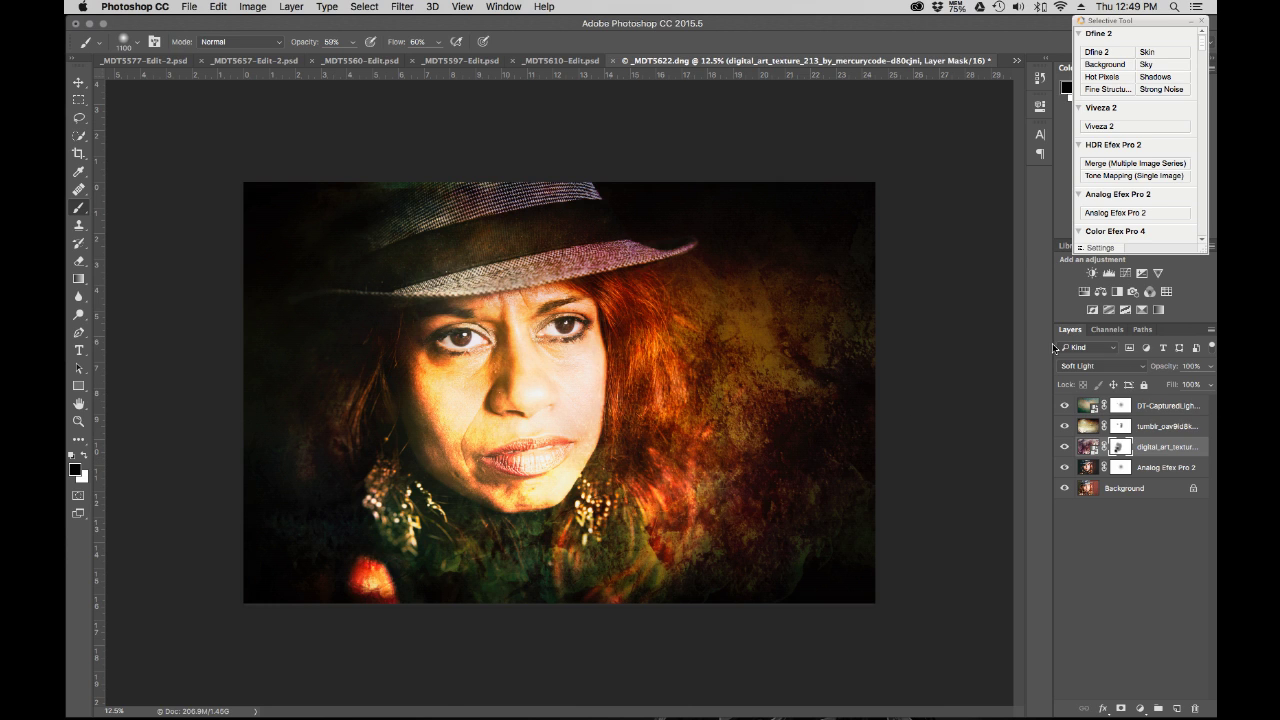
# Flatten all layers into a single background and save the image
pyautogui.click(192, 9)
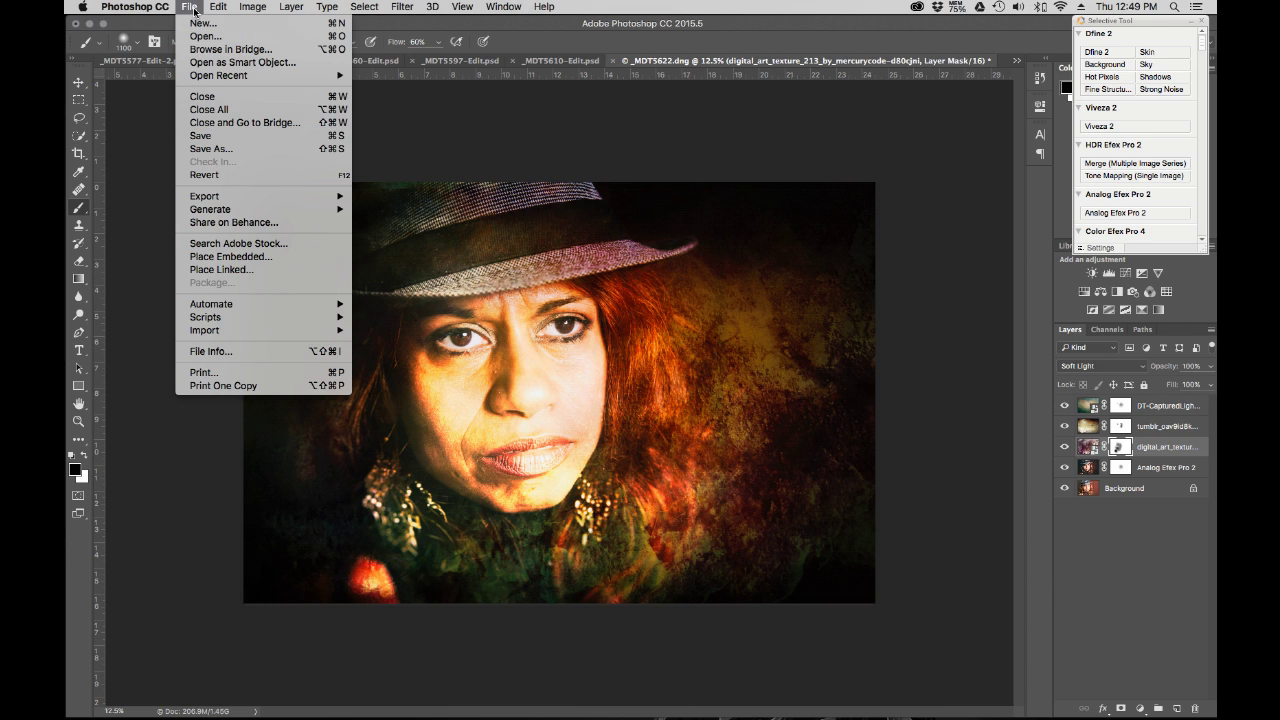
pyautogui.click(194, 9)
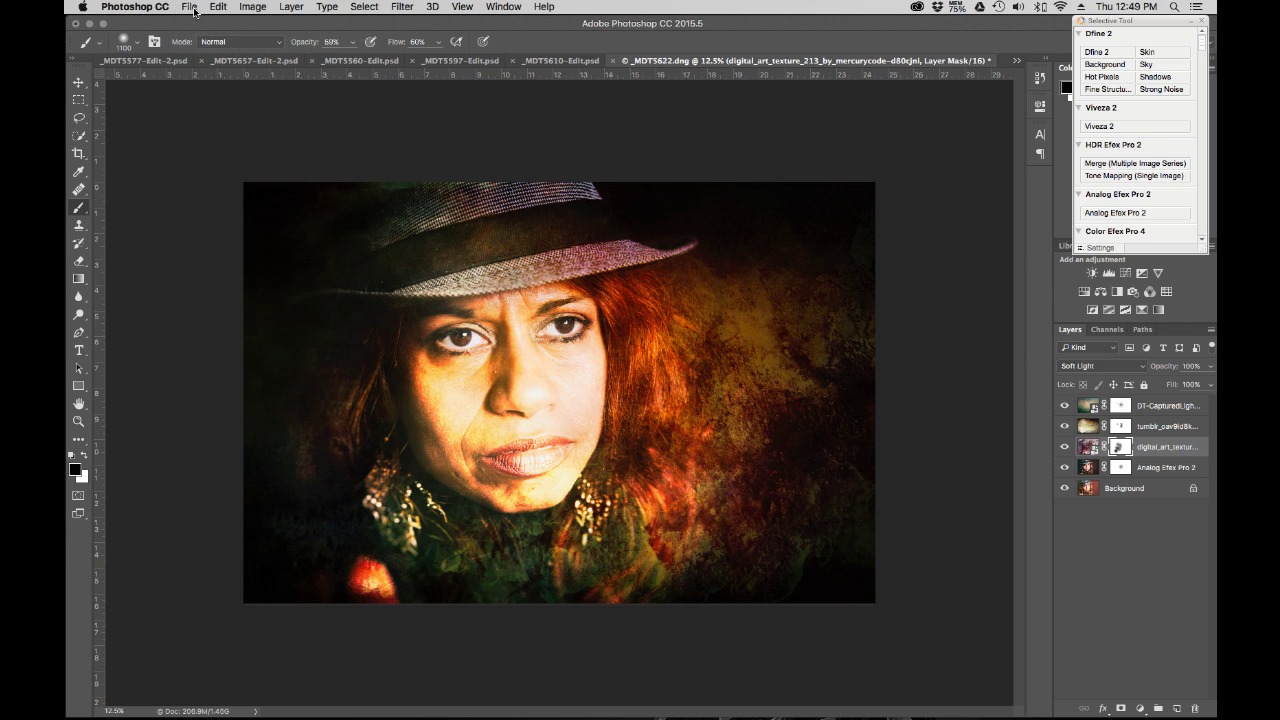
pyautogui.click(292, 8)
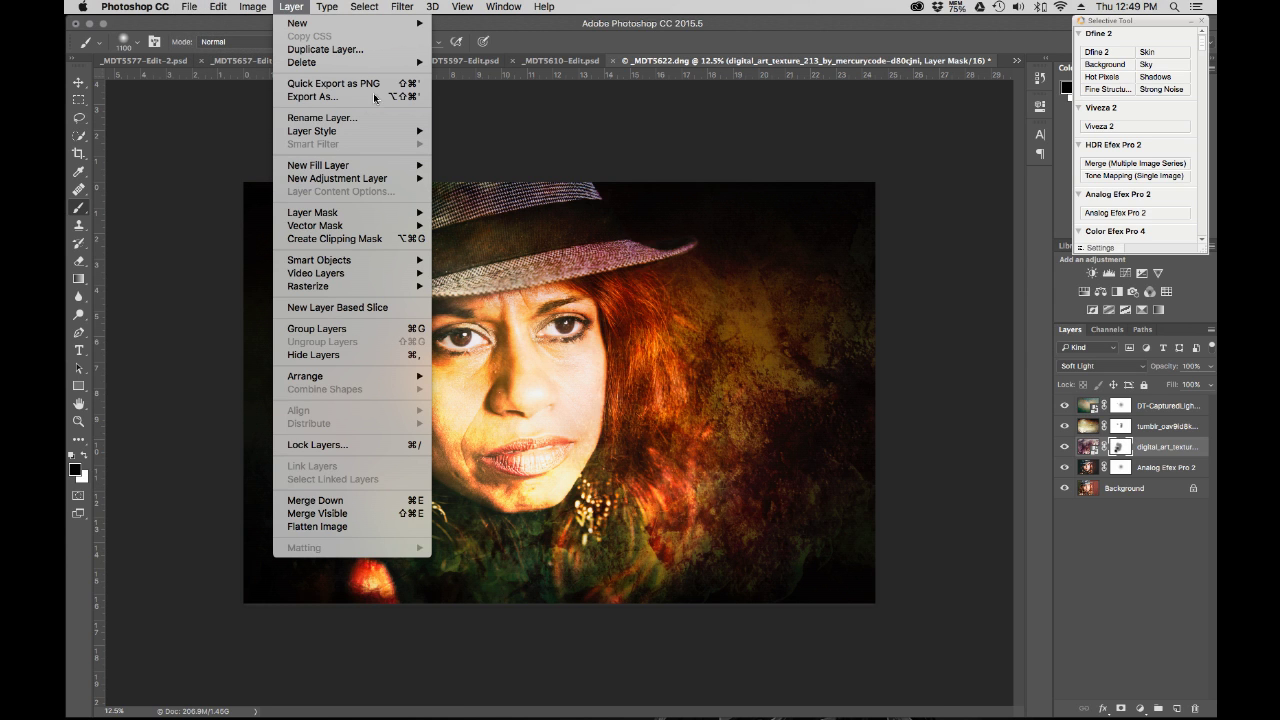
pyautogui.click(344, 528)
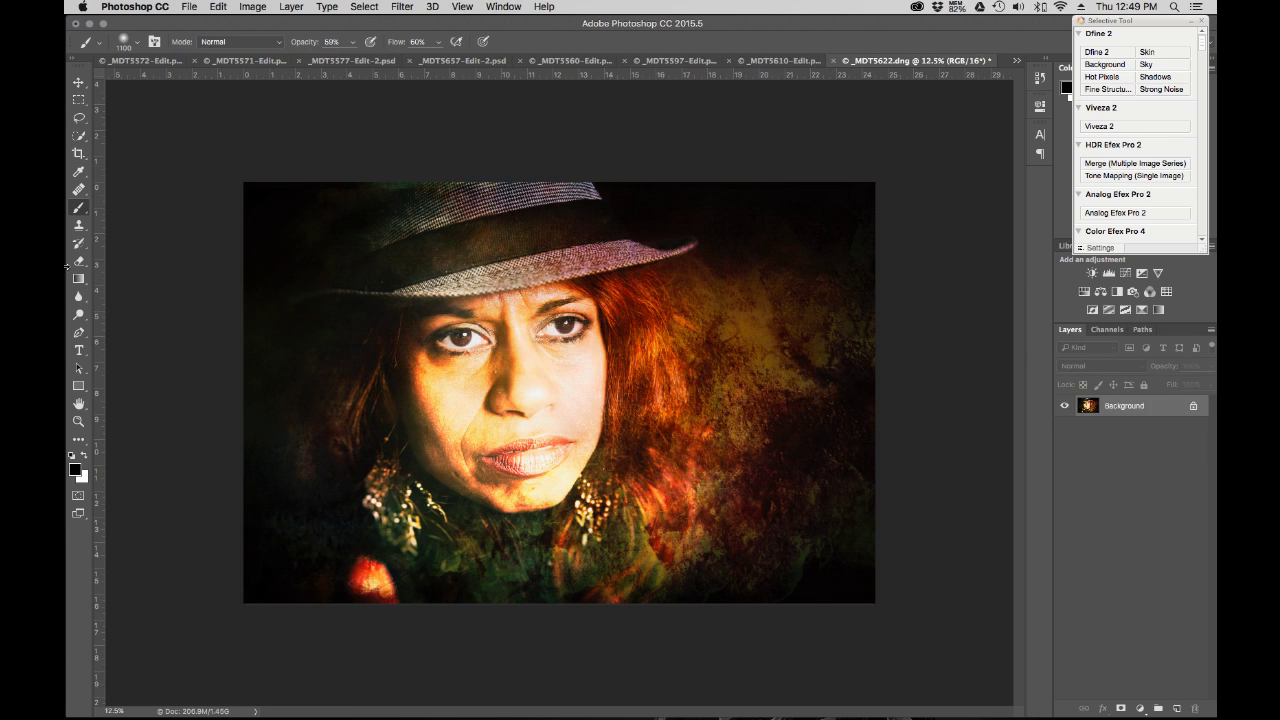
pyautogui.click(192, 8)
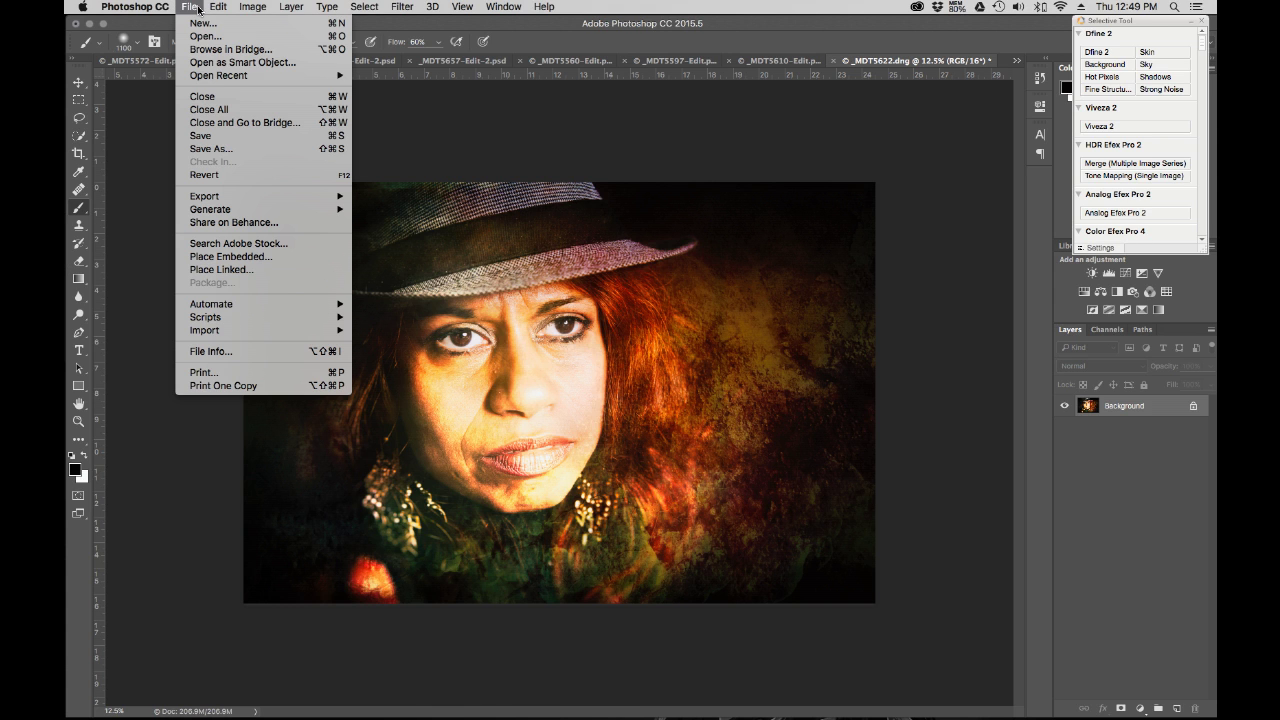
pyautogui.click(212, 135)
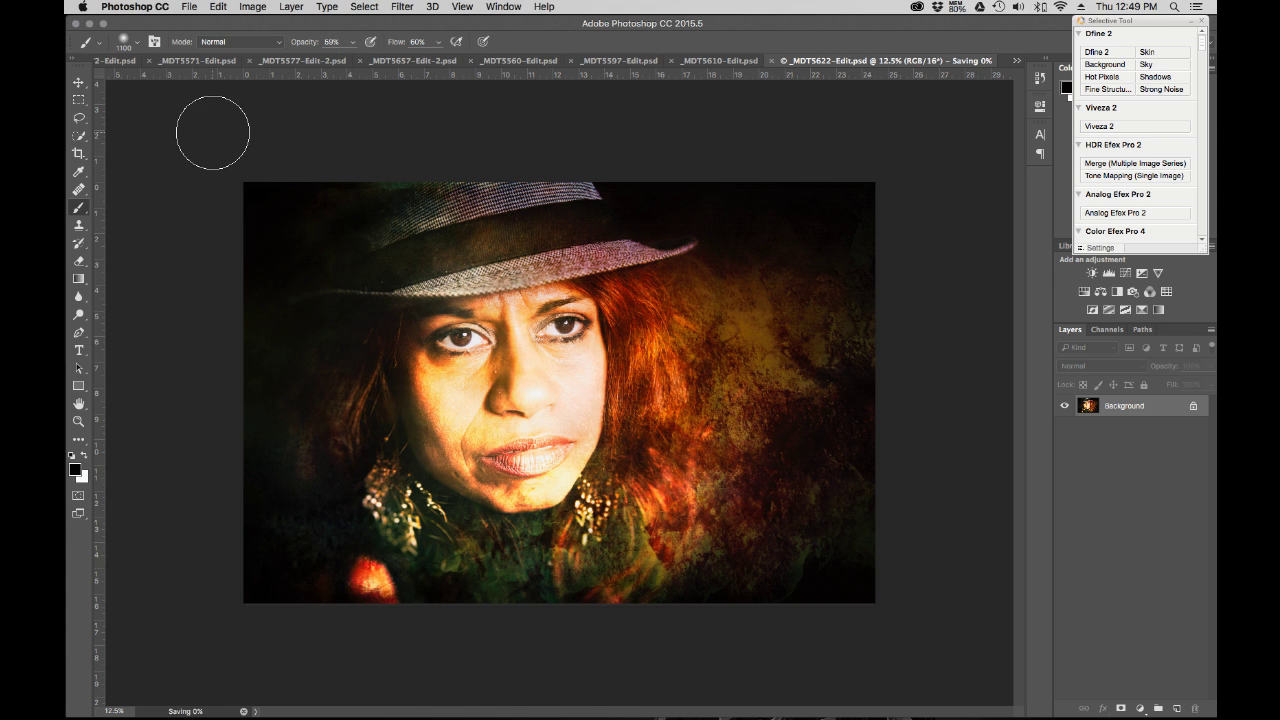
# Switch to Lightroom and set the edited portrait's Contrast to +17, Clarity to +44, Highlights to +31 and Whites to −76
pyautogui.moveTo(230, 713)
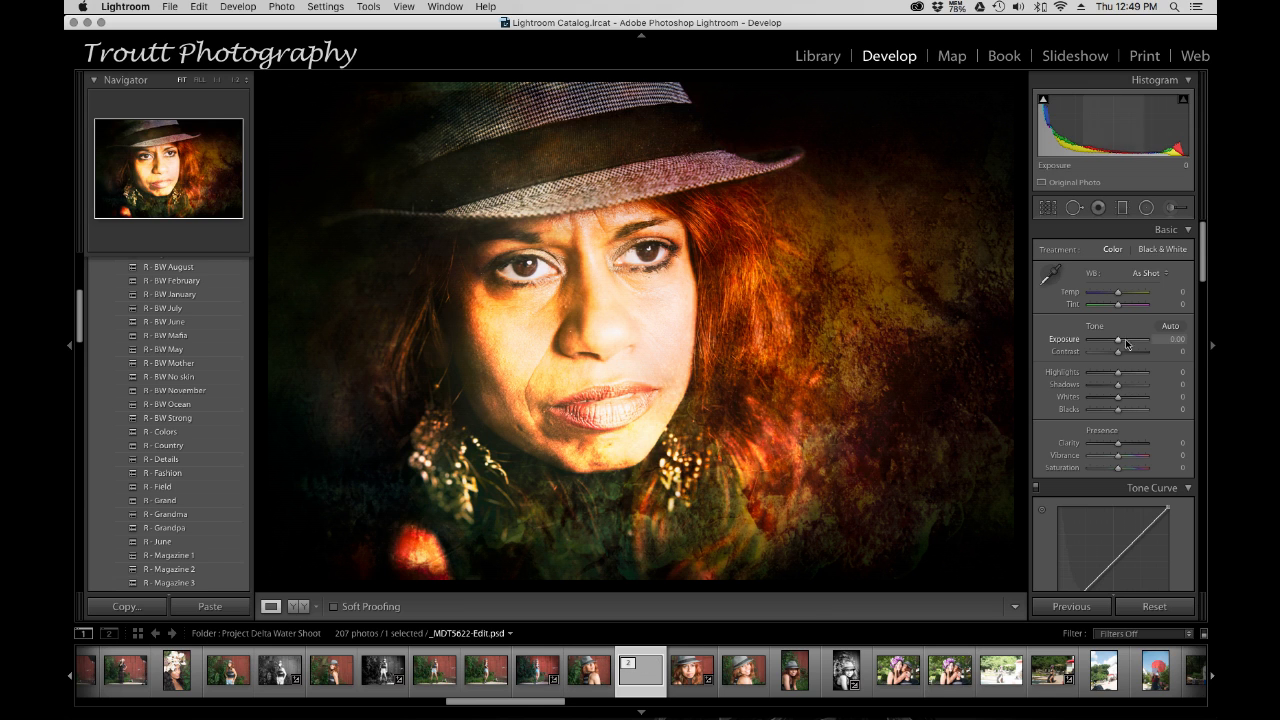
pyautogui.moveTo(1134, 352); pyautogui.dragTo(1118, 354)
pyautogui.moveTo(1119, 443); pyautogui.dragTo(1131, 446)
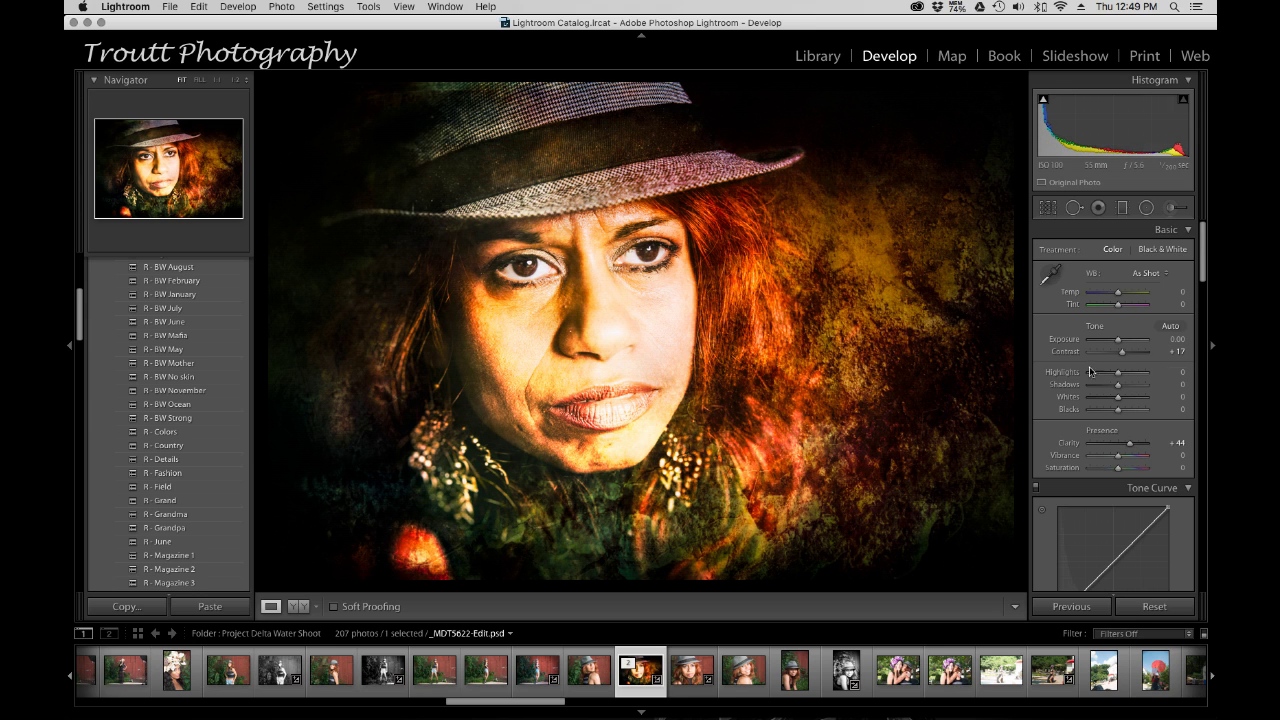
pyautogui.click(1127, 374)
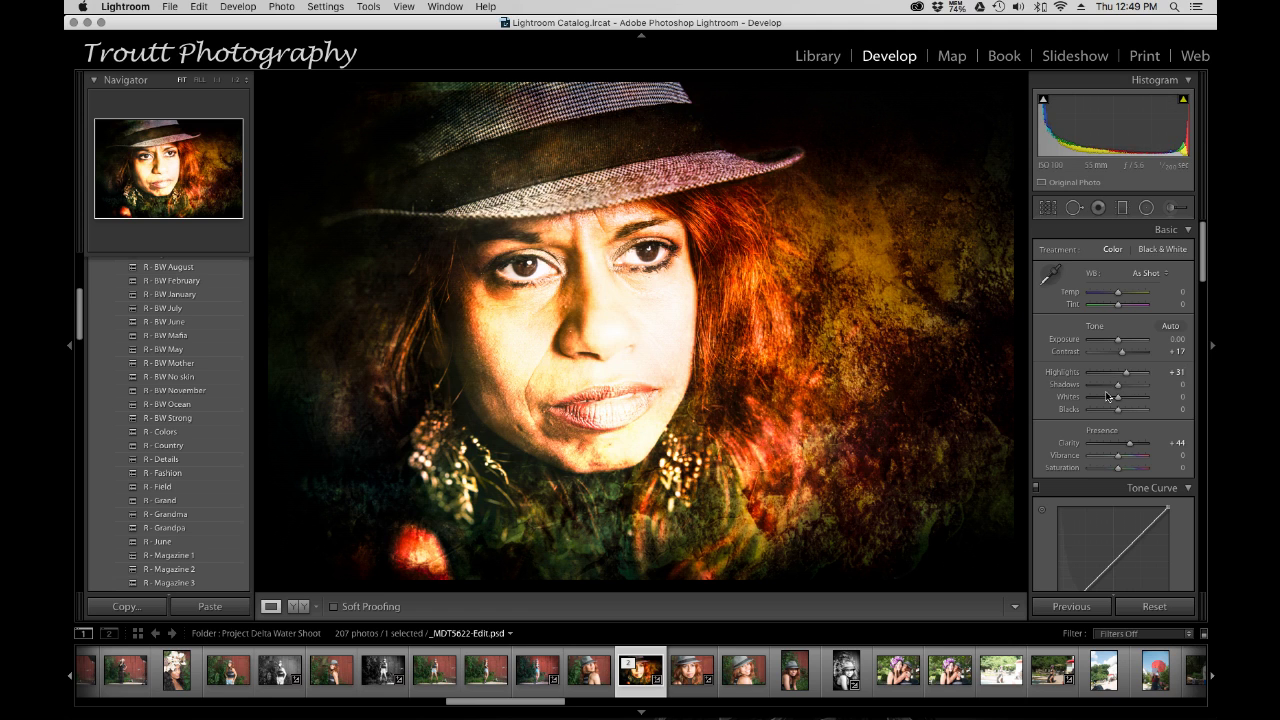
pyautogui.moveTo(1102, 397); pyautogui.dragTo(1096, 398)
# Set the white balance Temp to +10, try the Tint at −22, and reset the Tint to its default
pyautogui.moveTo(1113, 293)
pyautogui.mouseDown()
pyautogui.moveTo(1103, 296)
pyautogui.moveTo(1132, 297)
pyautogui.moveTo(1110, 310)
pyautogui.moveTo(1126, 310)
pyautogui.mouseUp()
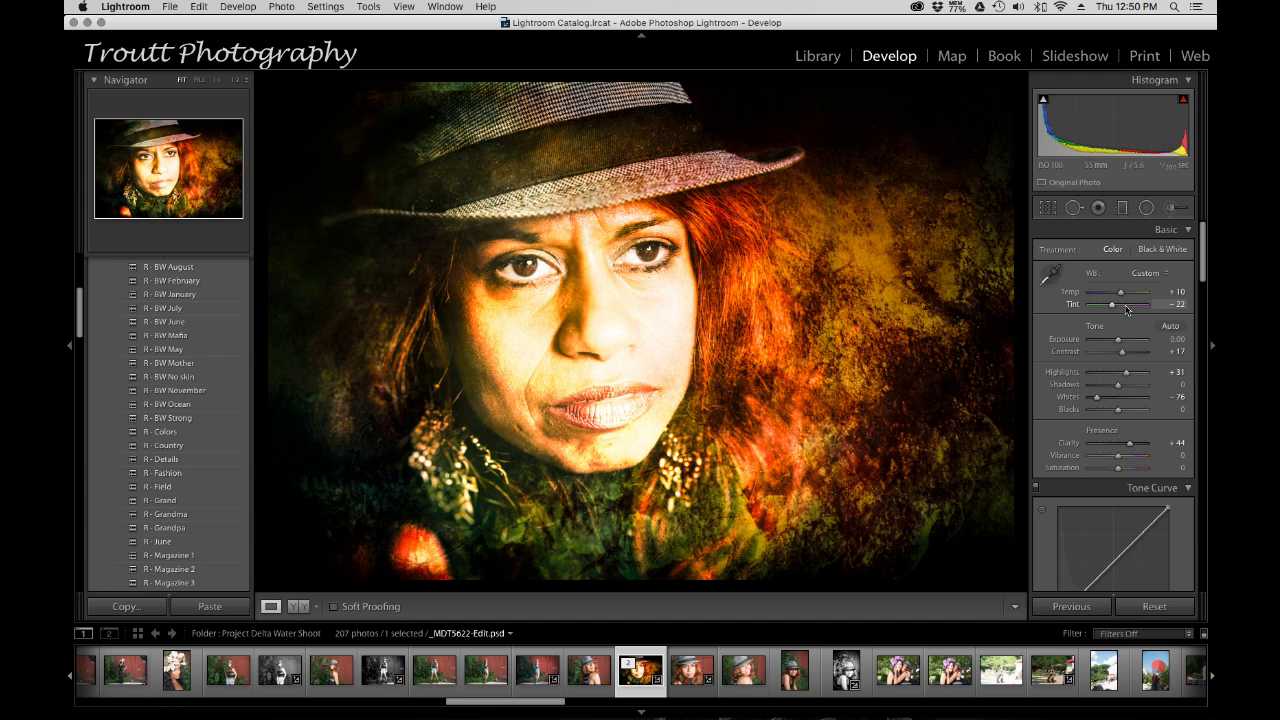
pyautogui.doubleClick(1074, 305)
# In the Camera Calibration settings, set the Blue Primary Saturation to +68 and the Green Primary Saturation to −30
pyautogui.scroll(-10, 1096, 367)
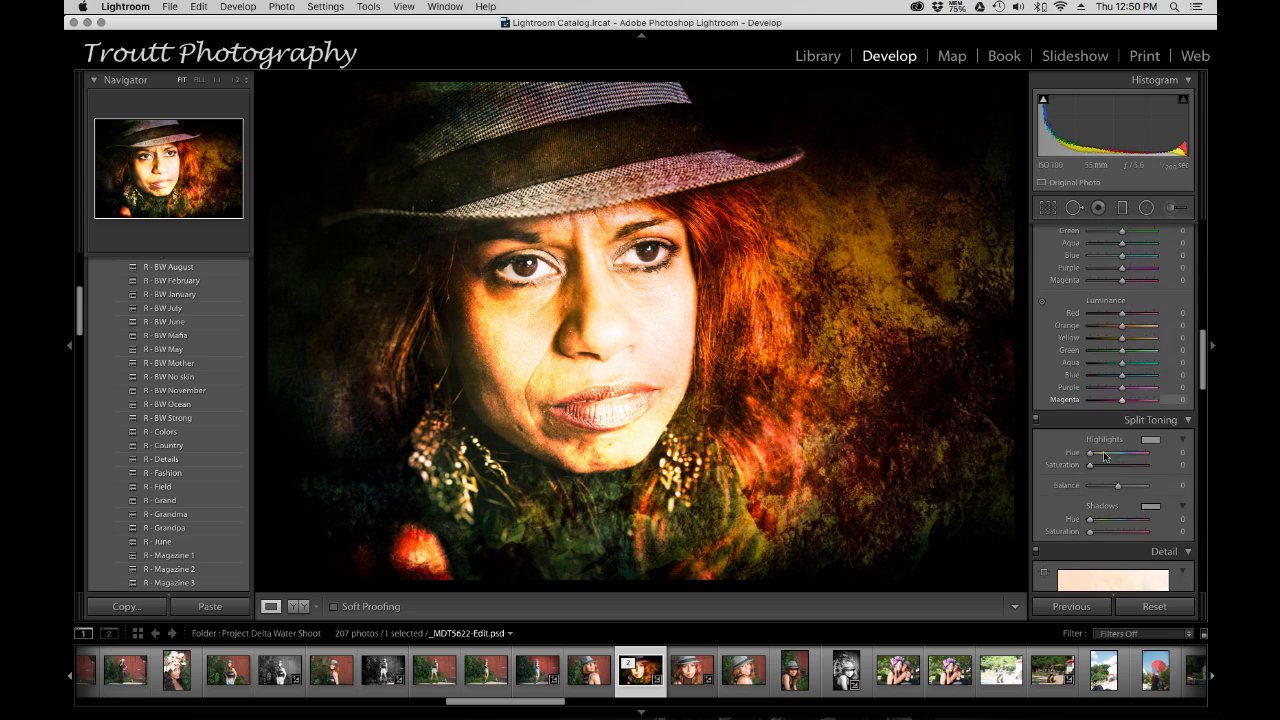
pyautogui.scroll(-10, 1104, 456)
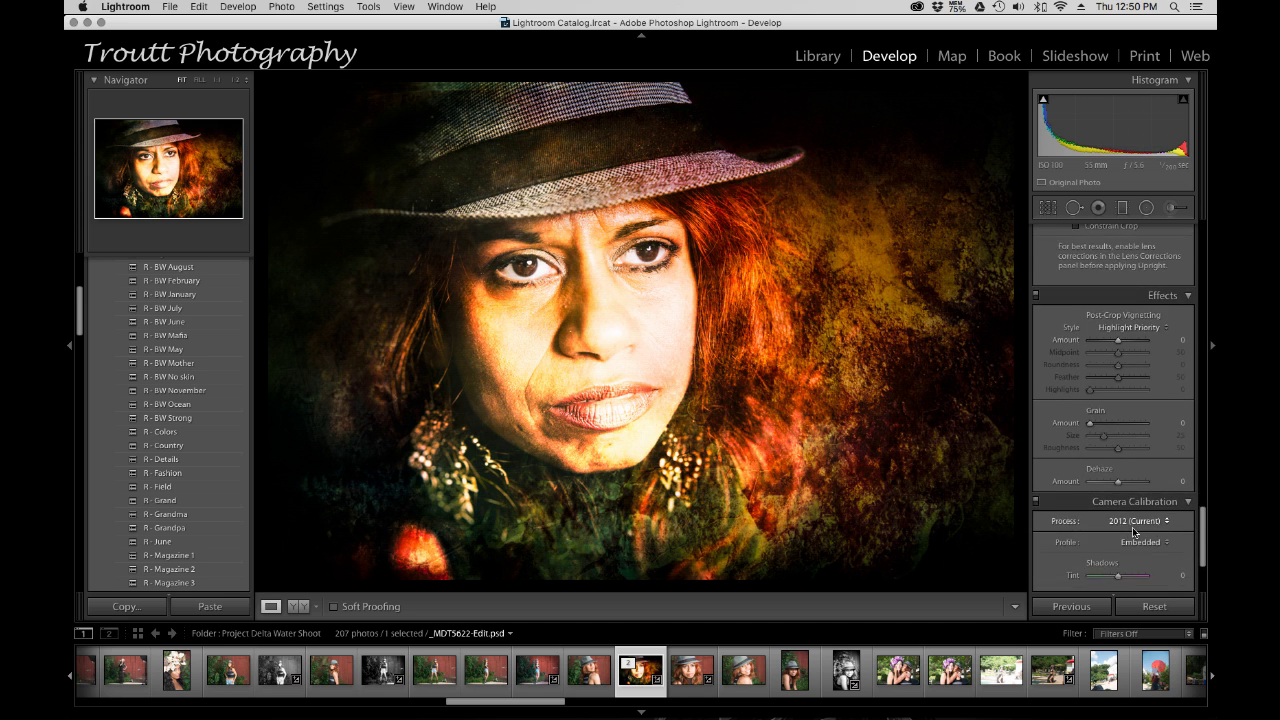
pyautogui.scroll(1, 1135, 545)
pyautogui.click(1137, 576)
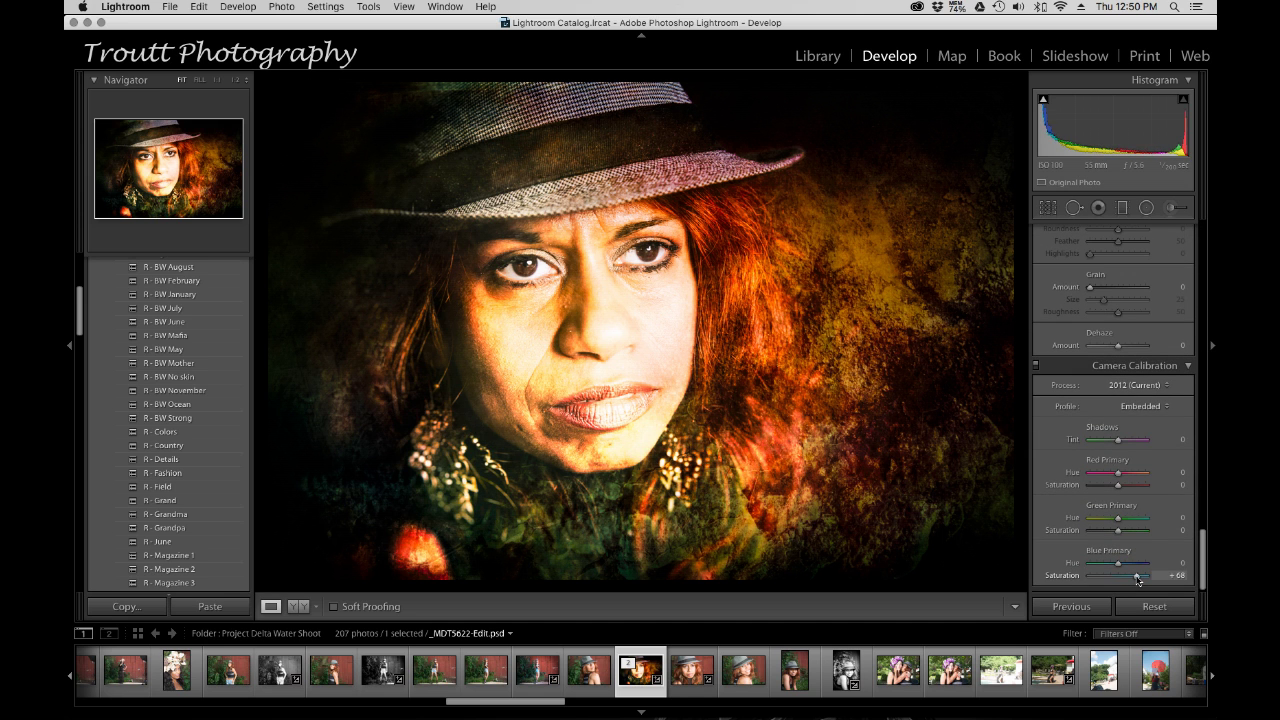
pyautogui.moveTo(1118, 530); pyautogui.dragTo(1109, 533)
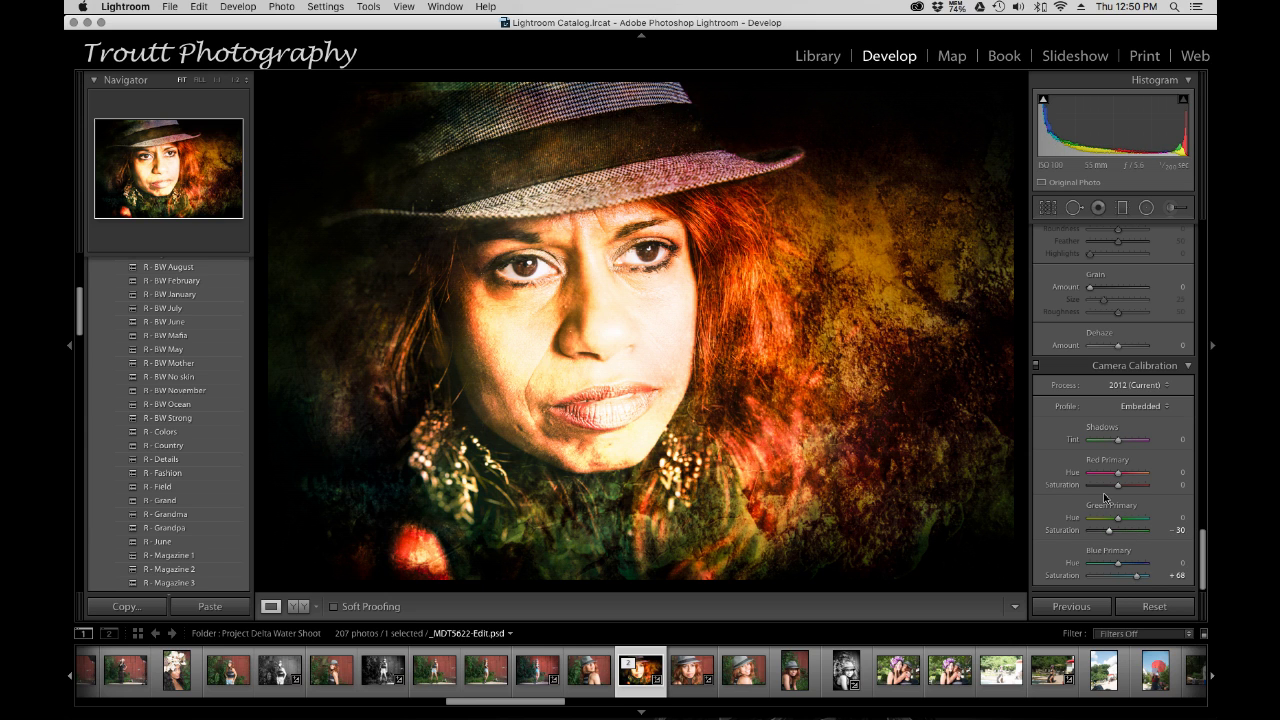
# Compare the original _MDT5622.dng with the finished _MDT5622-Edit.psd version
pyautogui.scroll(10, 1117, 474)
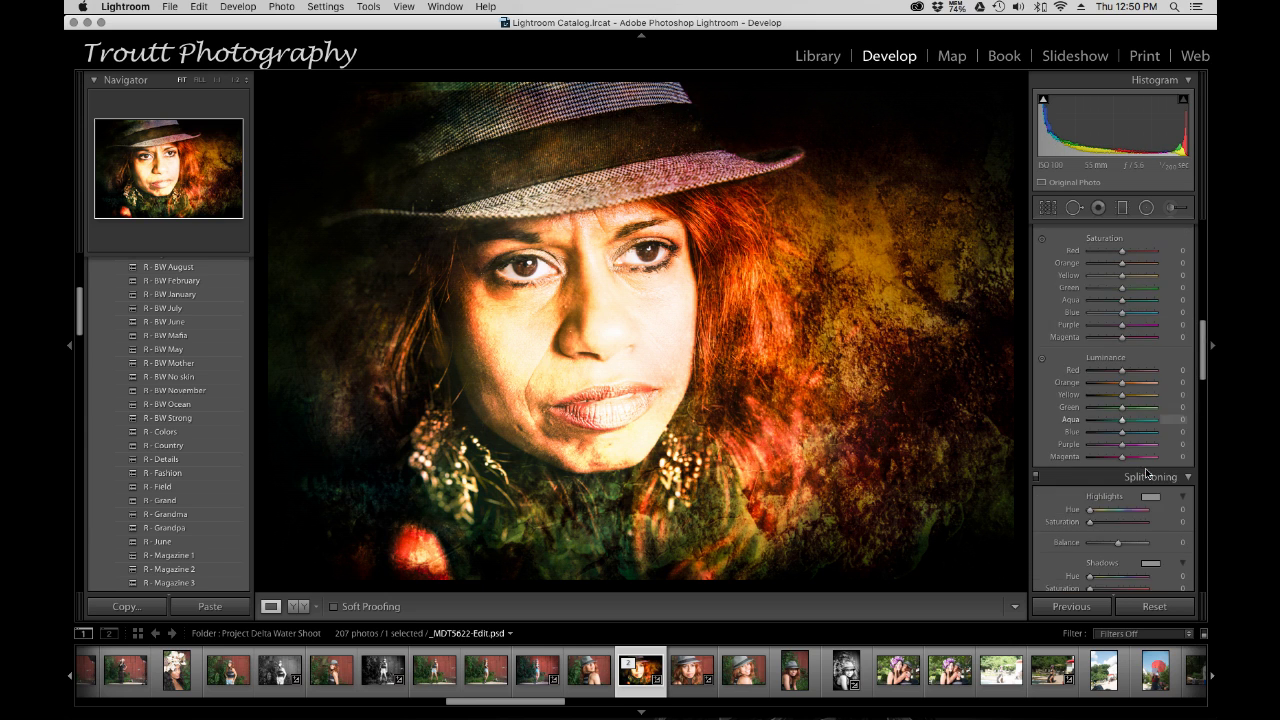
pyautogui.click(694, 678)
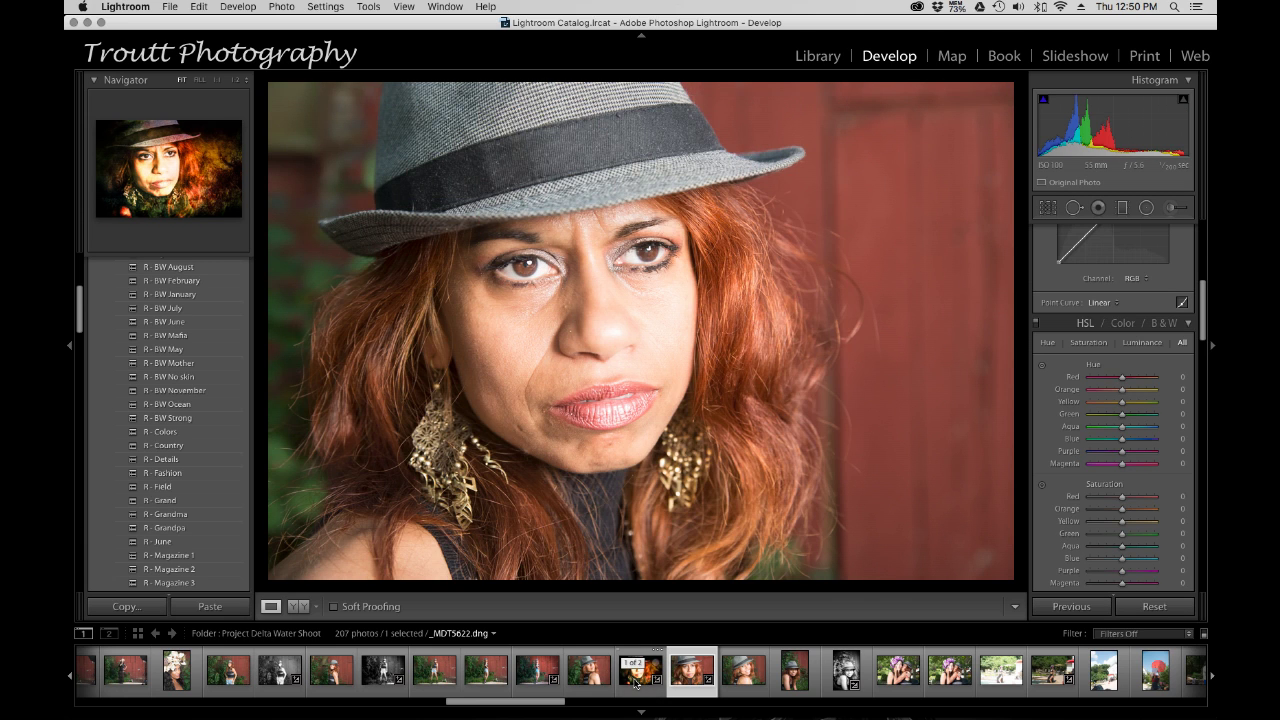
pyautogui.click(635, 684)
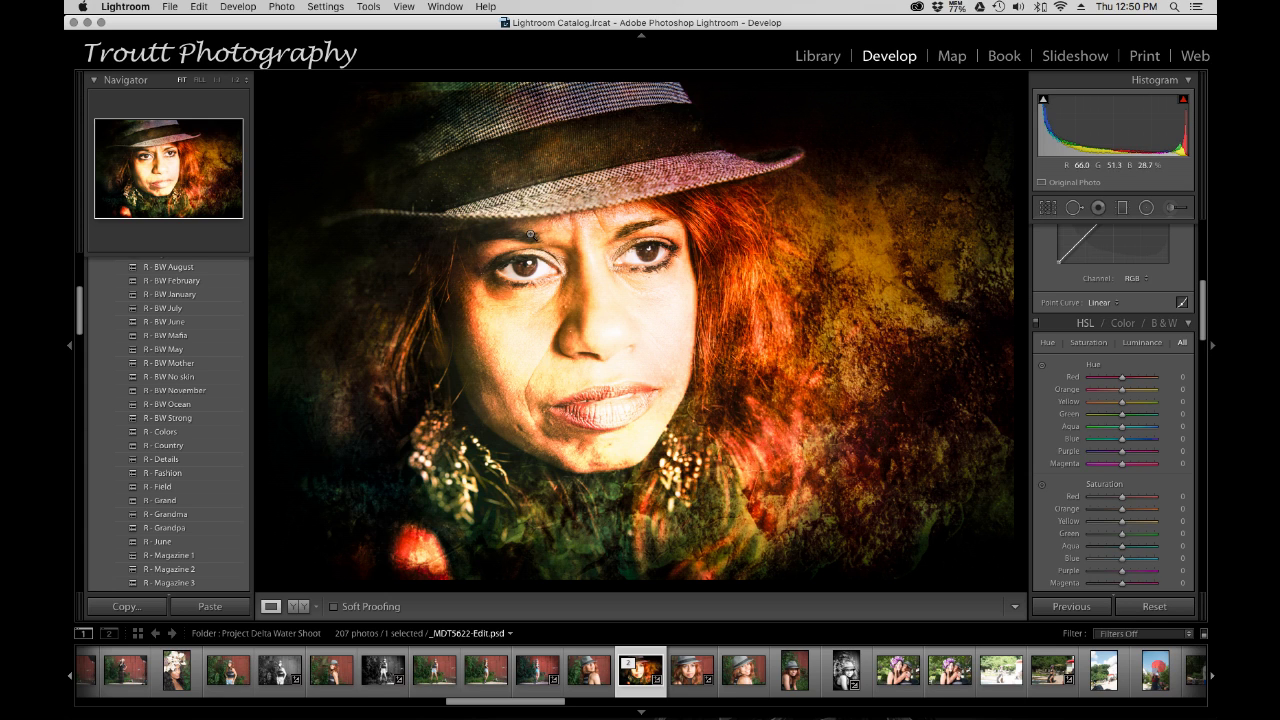
# Toggle the highlight and shadow clipping warnings to check the edited portrait for clipped areas
pyautogui.click(1185, 102)
pyautogui.click(1044, 101)
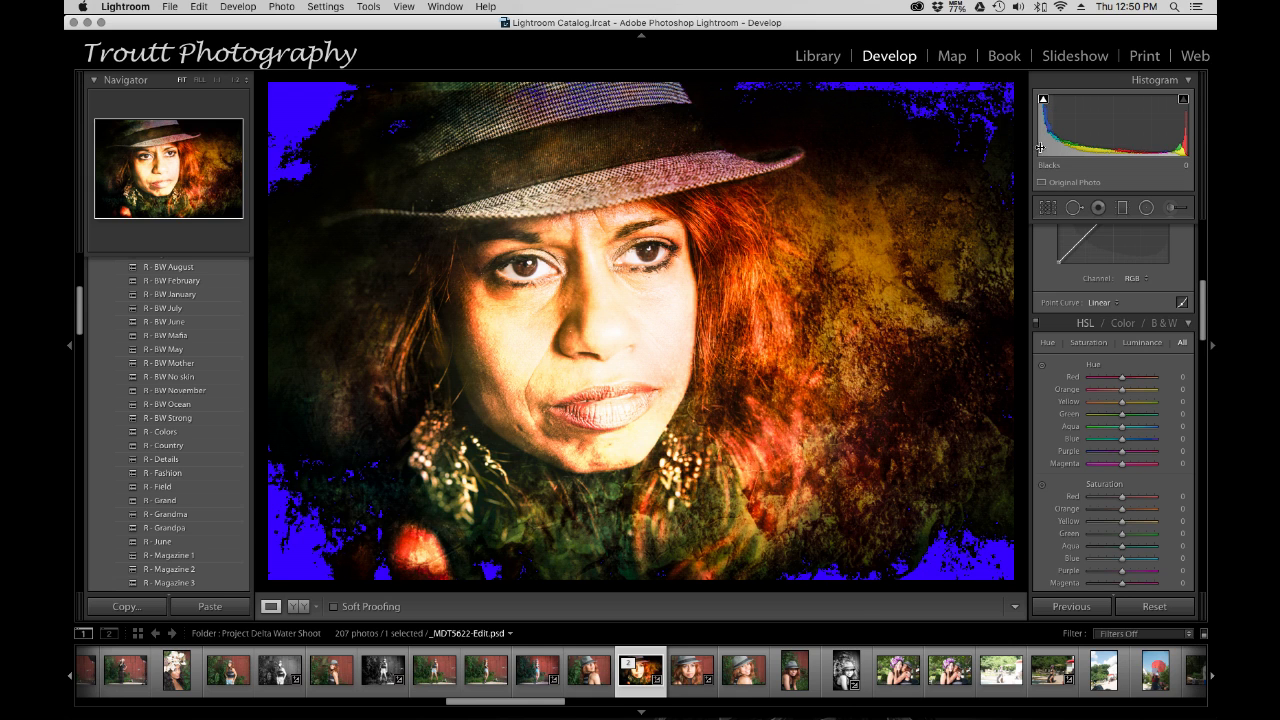